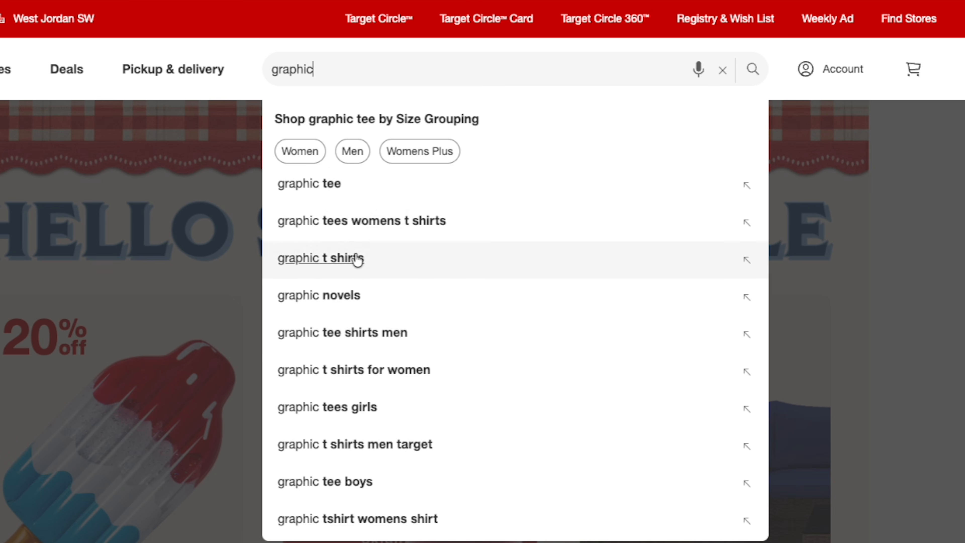
# Search Target for "graphic tees womens t shirts" and open the Limoncello Frame garment dyed T-shirt product page
pyautogui.click(384, 227)
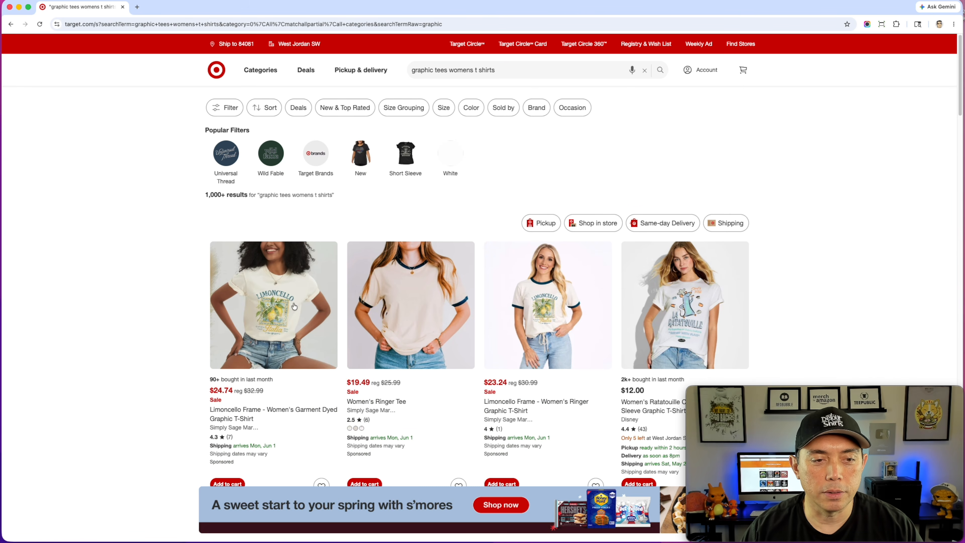
pyautogui.scroll(-5, 274, 254)
pyautogui.scroll(5, 275, 253)
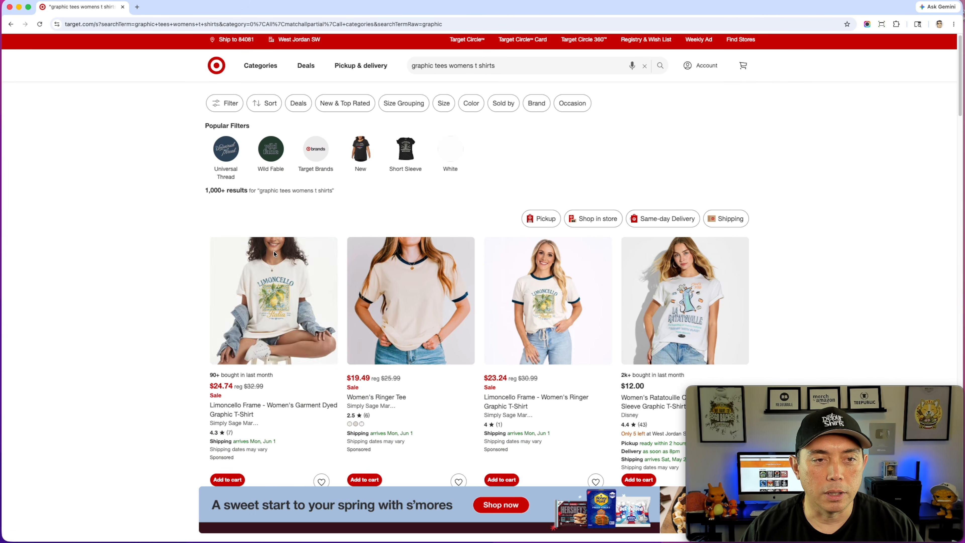
pyautogui.click(275, 254)
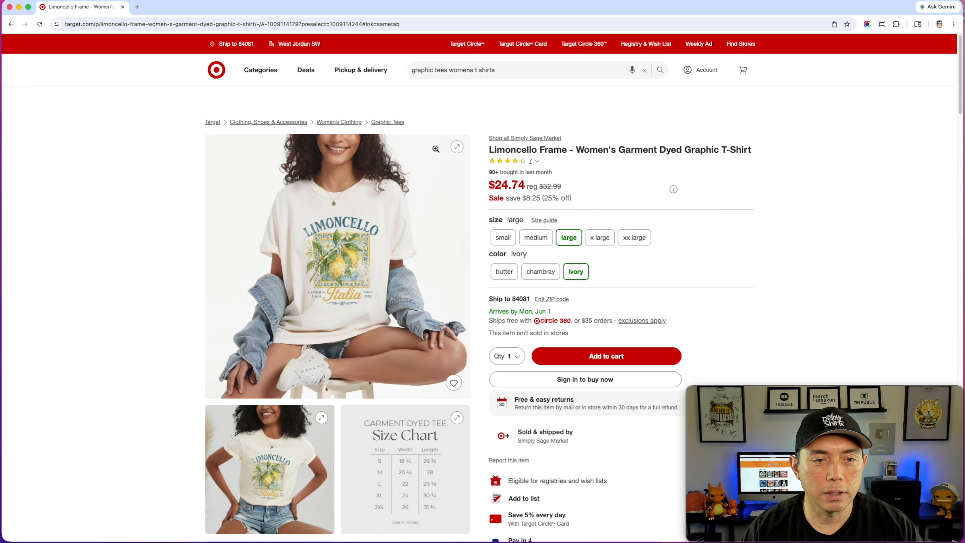
# Enlarge the product photos and show the one with the seated model wearing the denim jacket
pyautogui.scroll(-2, 387, 219)
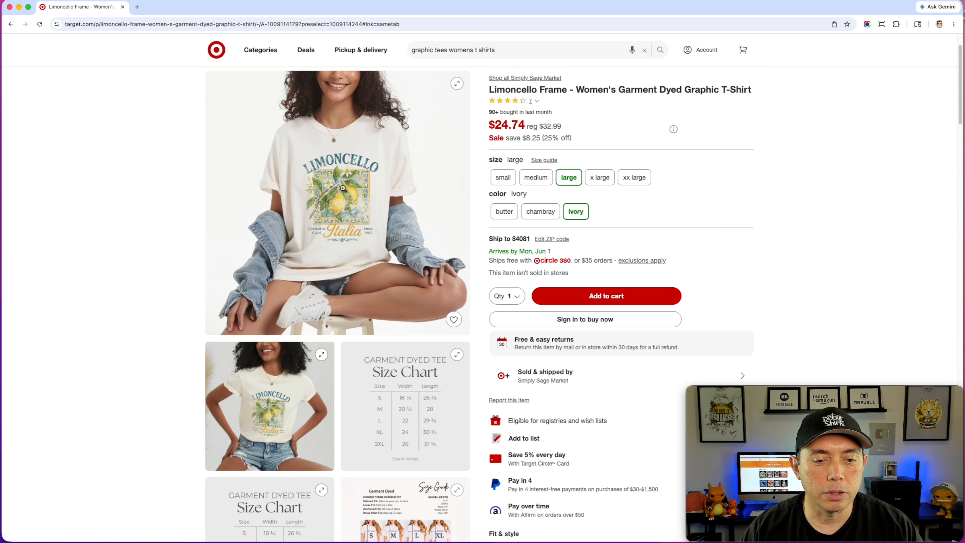
pyautogui.click(346, 187)
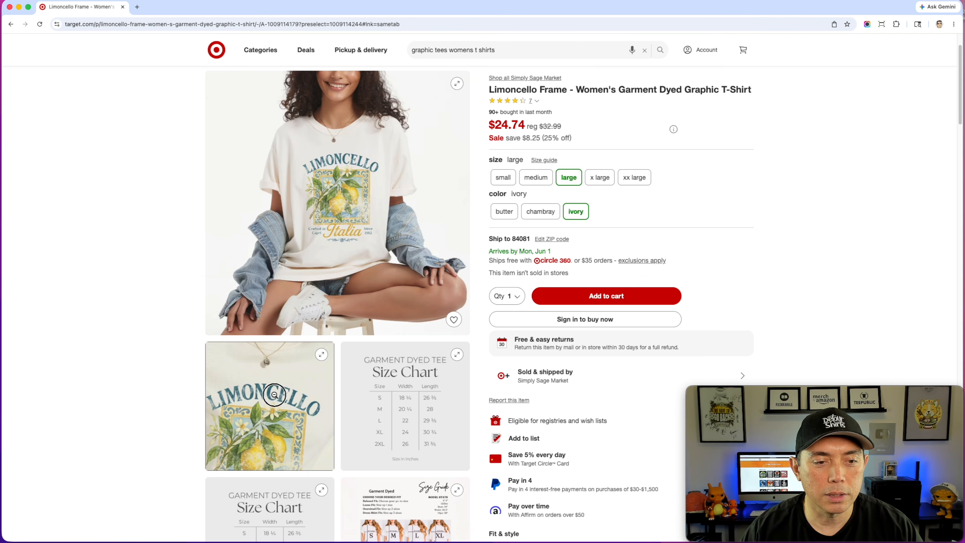
pyautogui.click(322, 355)
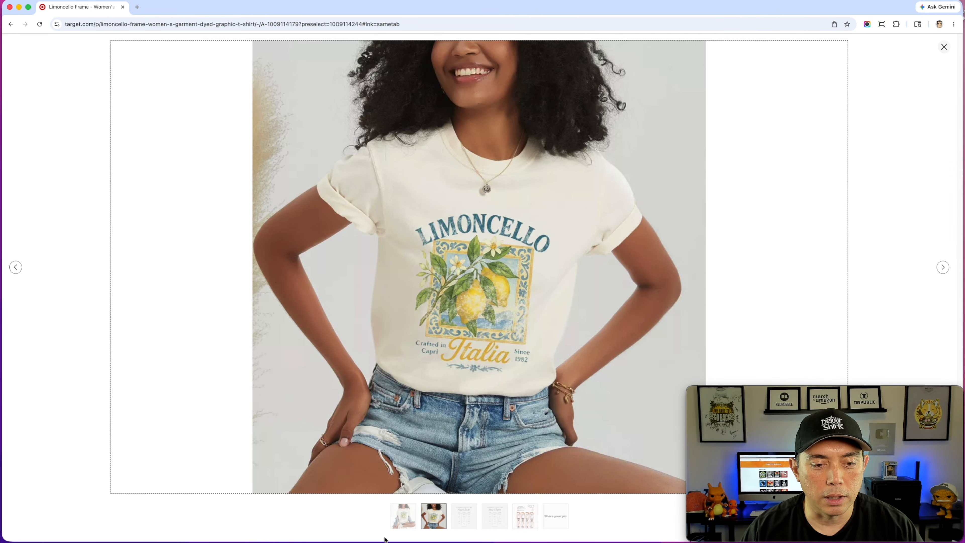
pyautogui.click(402, 524)
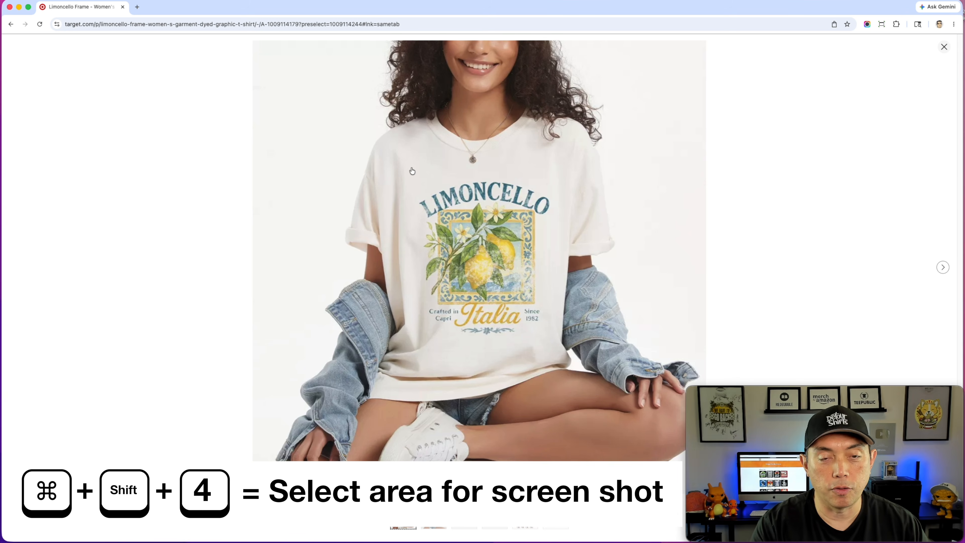
# Take a screenshot of only the Limoncello graphic area on the shirt
pyautogui.press('super+shift+4')
pyautogui.moveTo(407, 175); pyautogui.dragTo(561, 348)
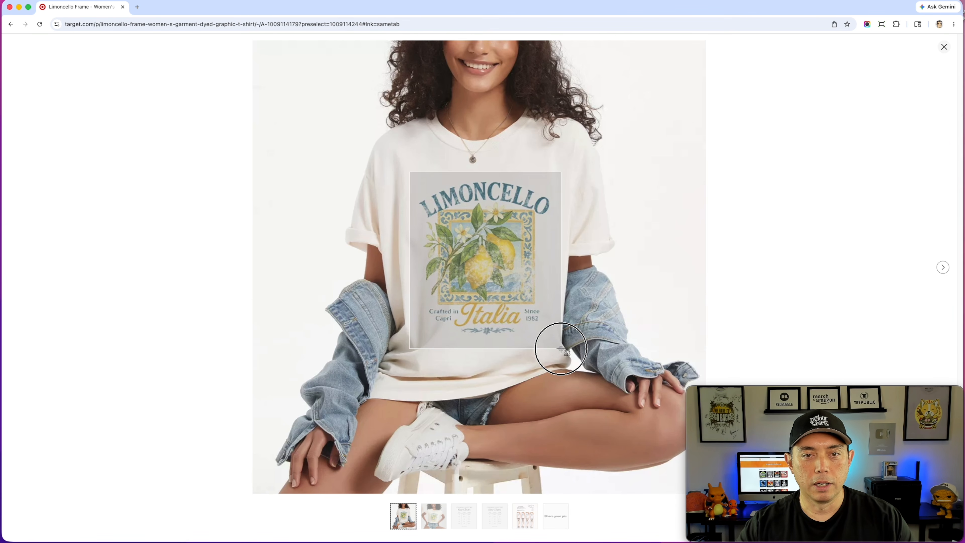
pyautogui.moveTo(561, 348); pyautogui.dragTo(561, 349)
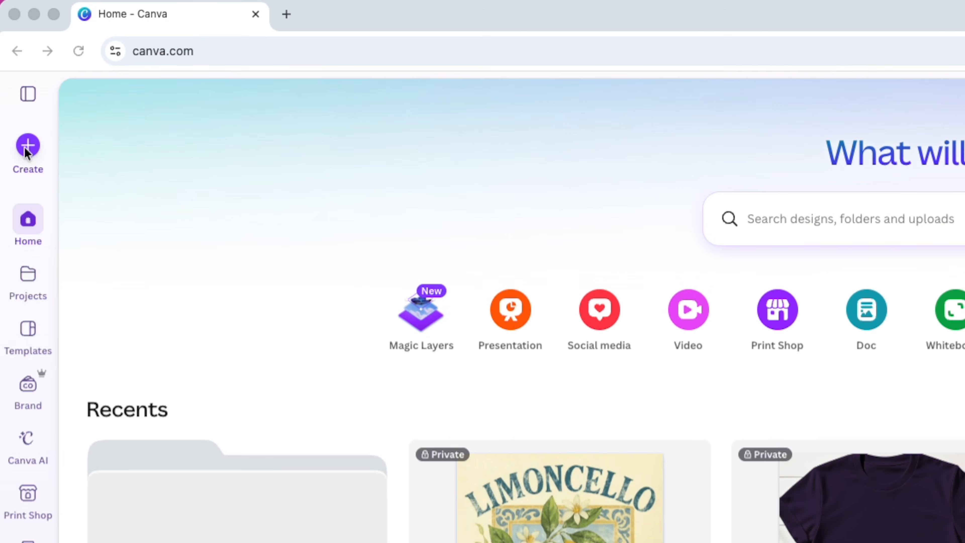
# In Canva, create a new custom-size design 4500 px wide and 5400 px high
pyautogui.click(25, 149)
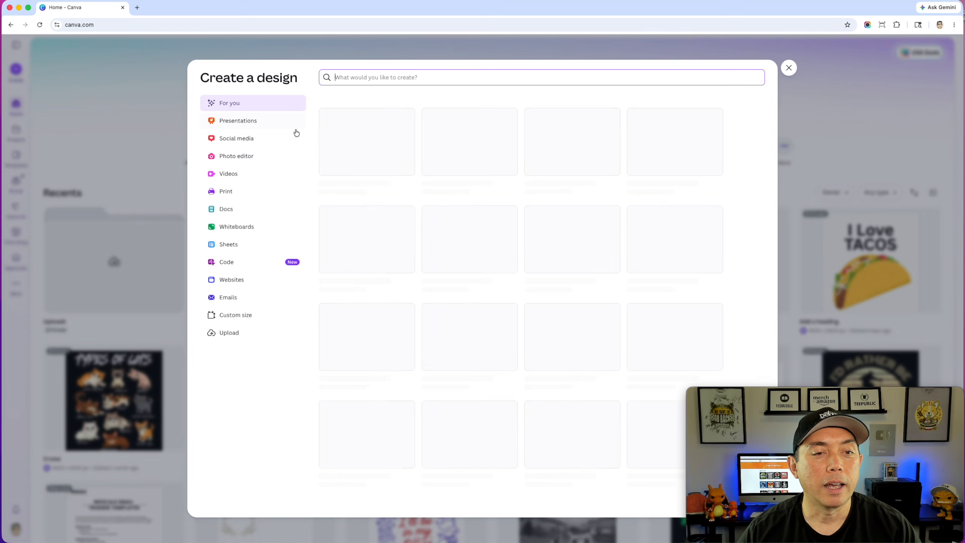
pyautogui.click(245, 316)
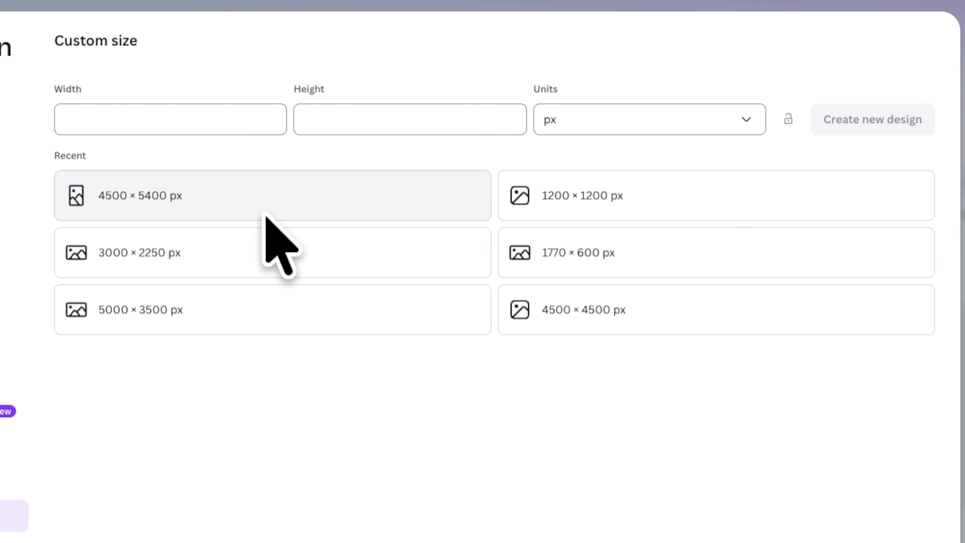
pyautogui.click(139, 118)
pyautogui.write('4500')
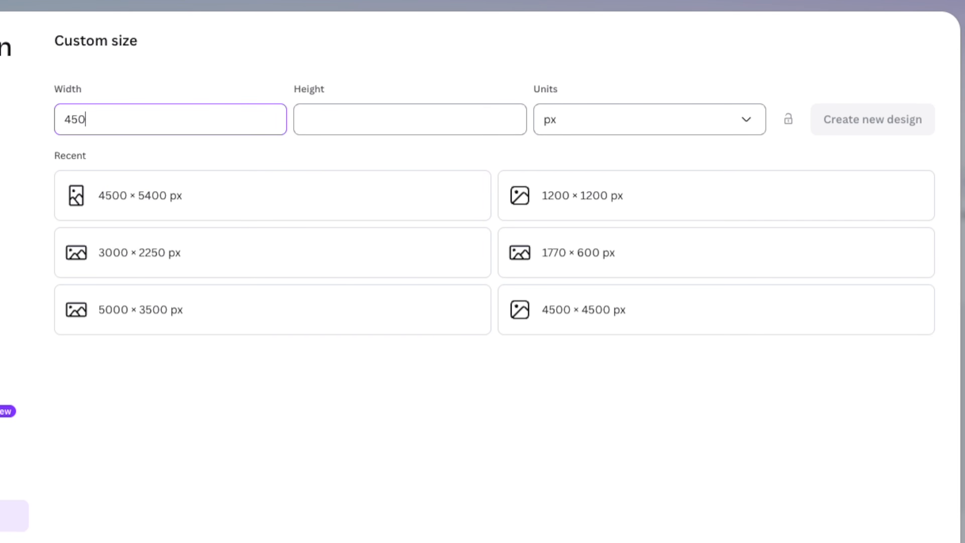
pyautogui.click(352, 121)
pyautogui.write('4')
pyautogui.press('BackSpace')
pyautogui.write('5400')
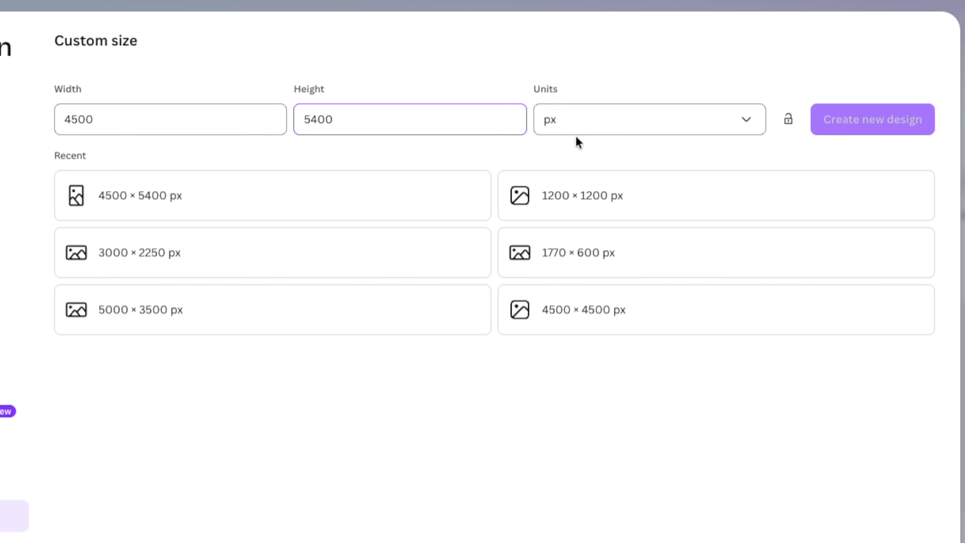
pyautogui.click(609, 132)
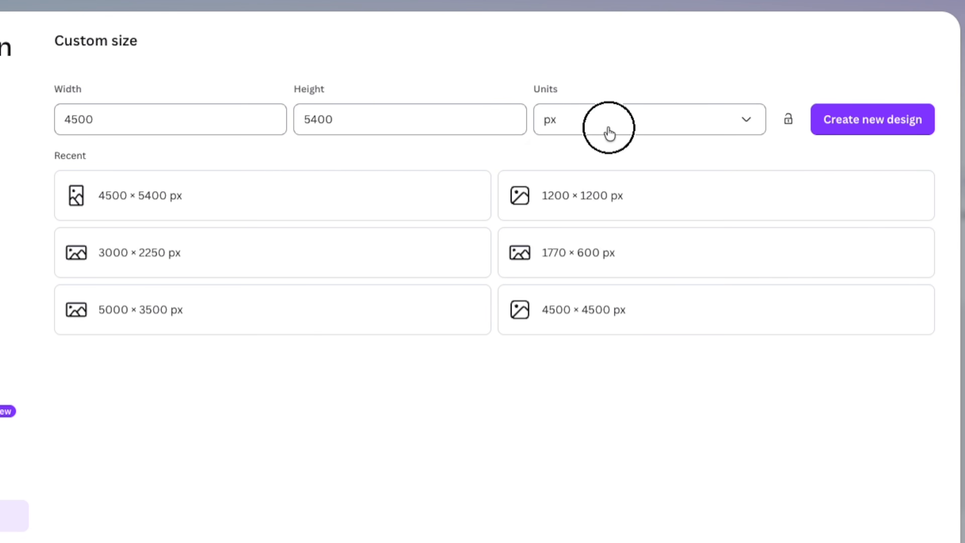
pyautogui.click(730, 80)
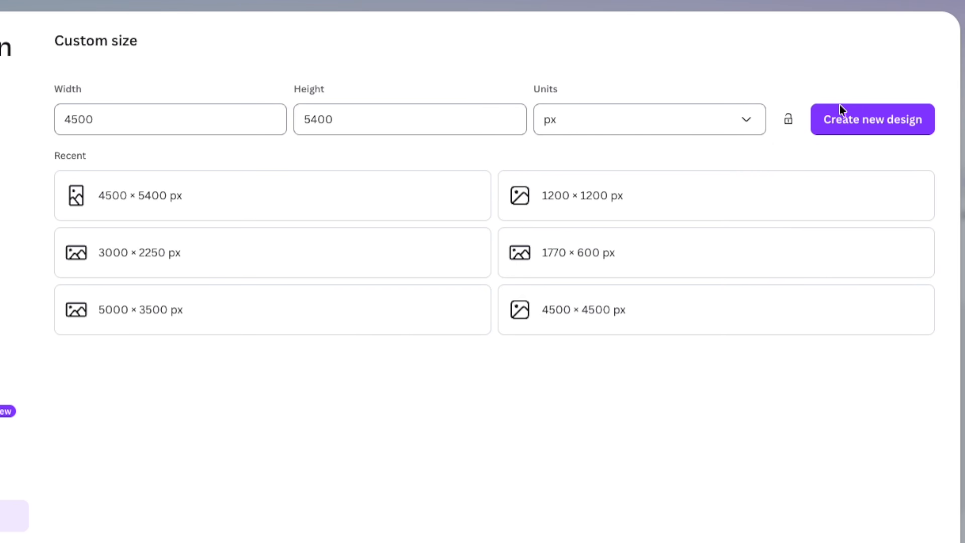
pyautogui.click(865, 123)
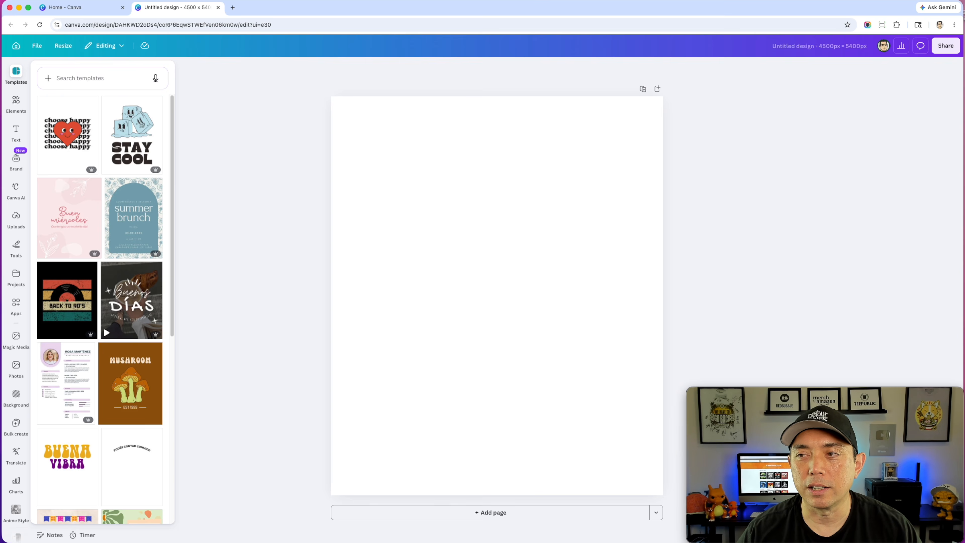
# Place the Limoncello image on the blank page and crop a thin strip off its edges
pyautogui.moveTo(961, 205); pyautogui.dragTo(545, 240)
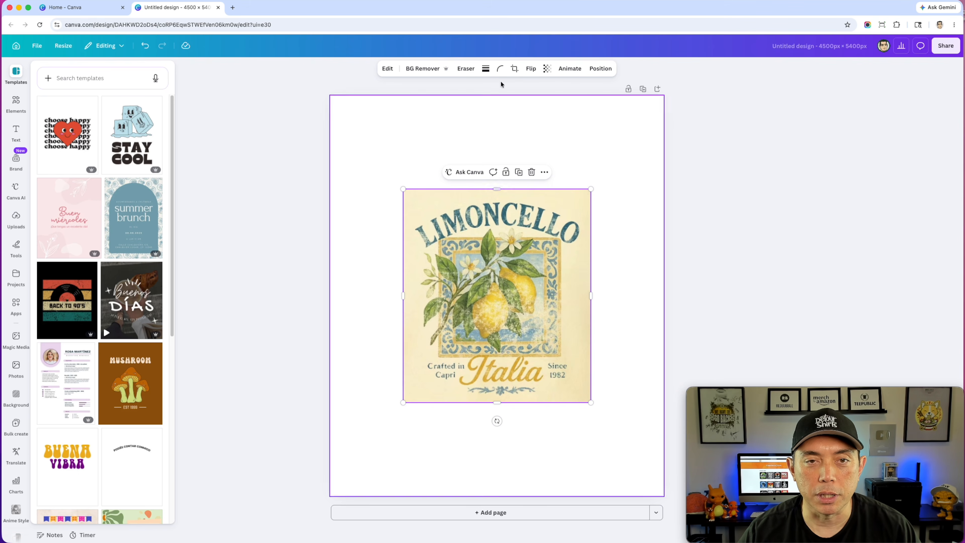
pyautogui.click(514, 69)
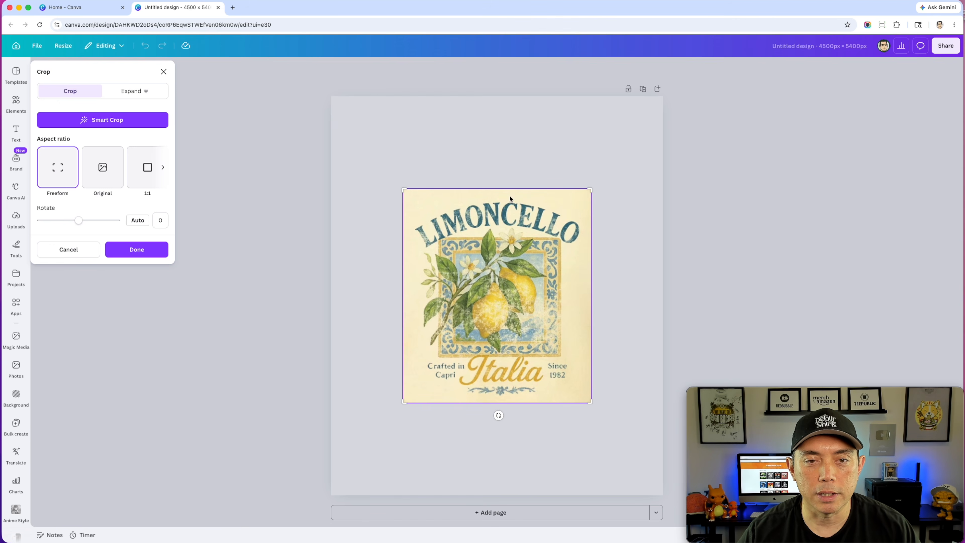
pyautogui.moveTo(405, 189); pyautogui.dragTo(407, 194)
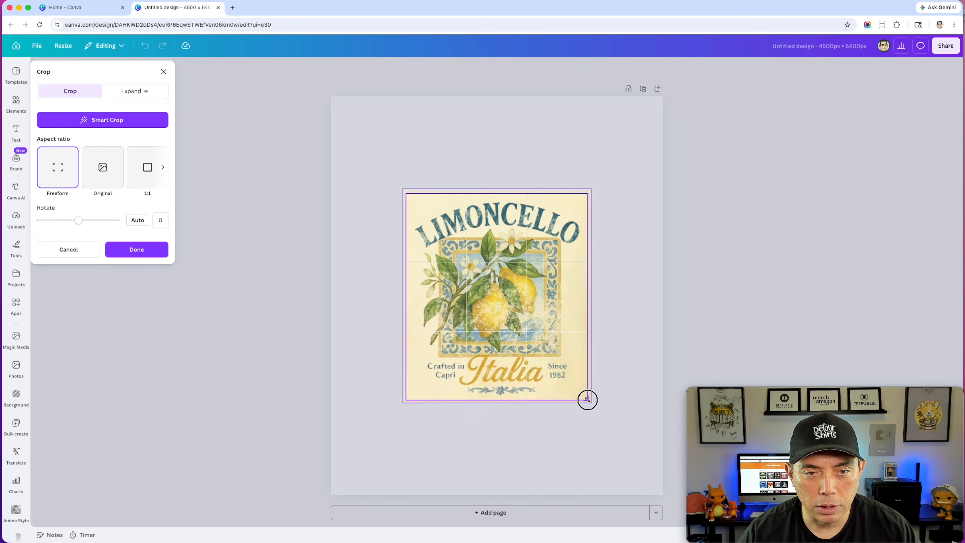
pyautogui.click(639, 278)
pyautogui.click(655, 210)
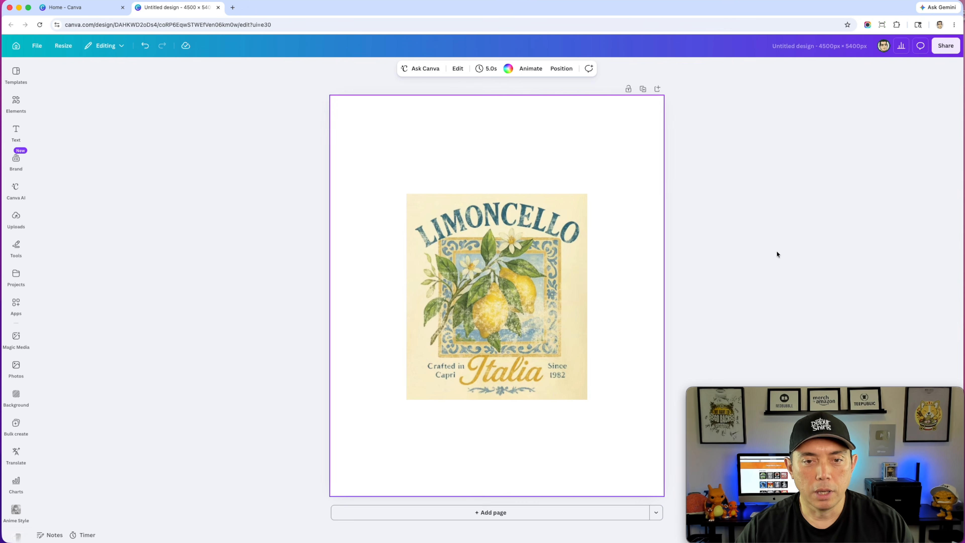
# Move the Limoncello image toward the page's upper-left corner and set its transparency to 50
pyautogui.click(556, 279)
pyautogui.moveTo(554, 278); pyautogui.dragTo(506, 214)
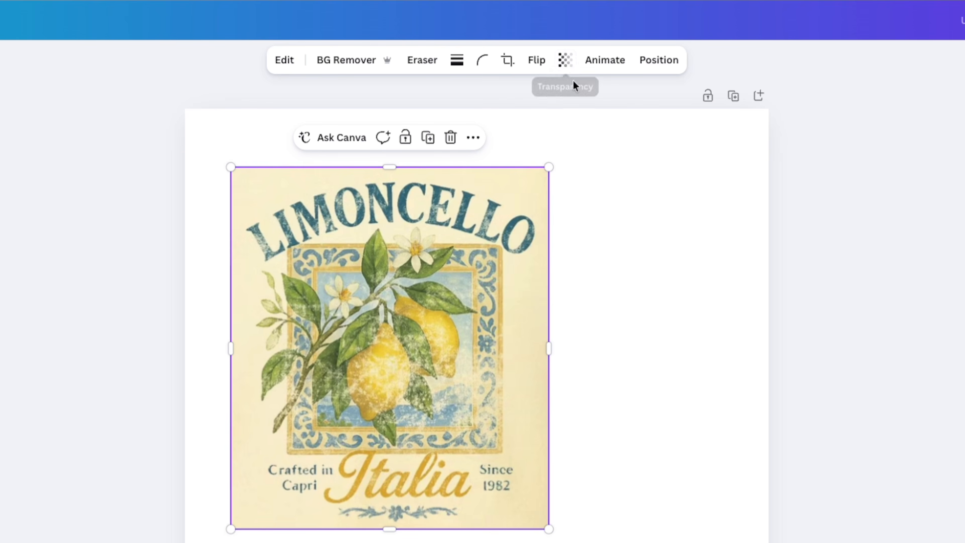
pyautogui.click(566, 63)
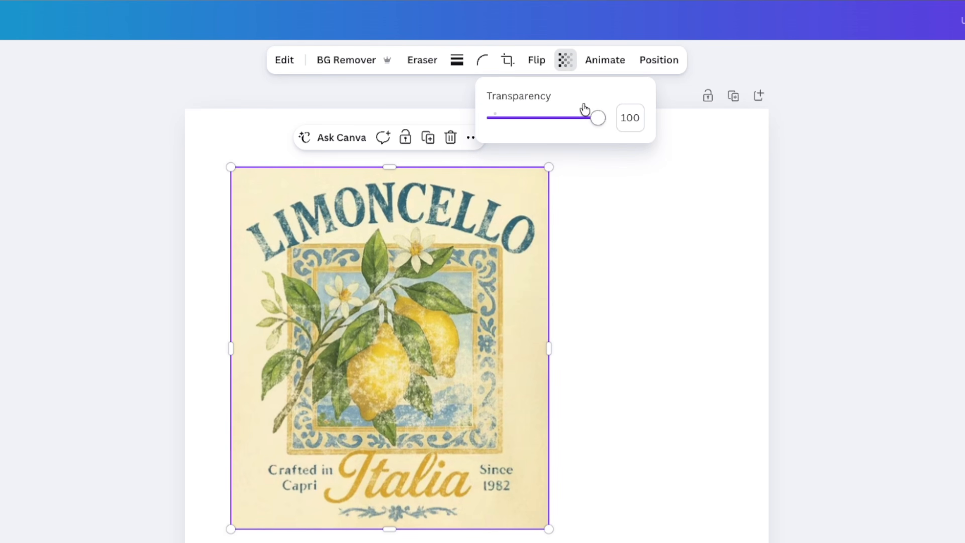
pyautogui.moveTo(599, 118); pyautogui.dragTo(547, 125)
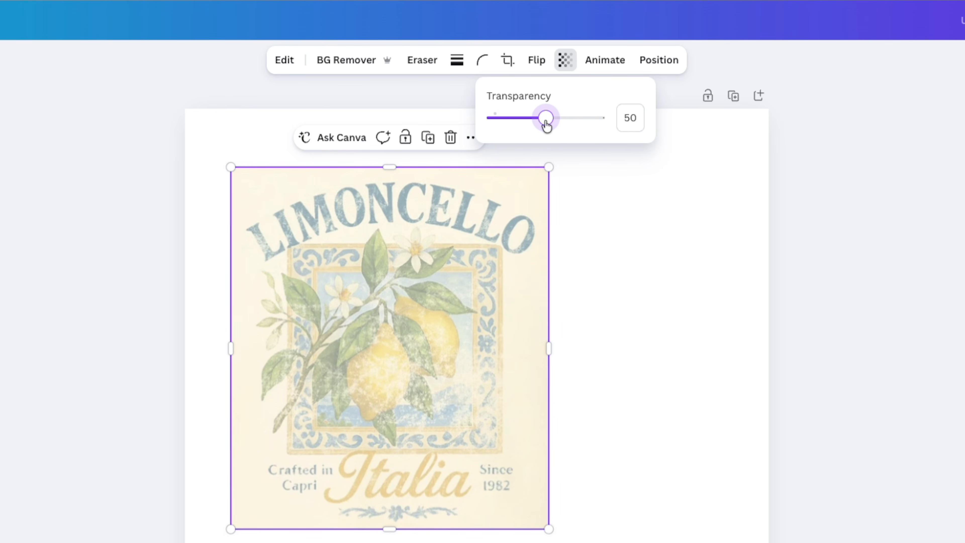
pyautogui.moveTo(545, 126); pyautogui.dragTo(519, 127)
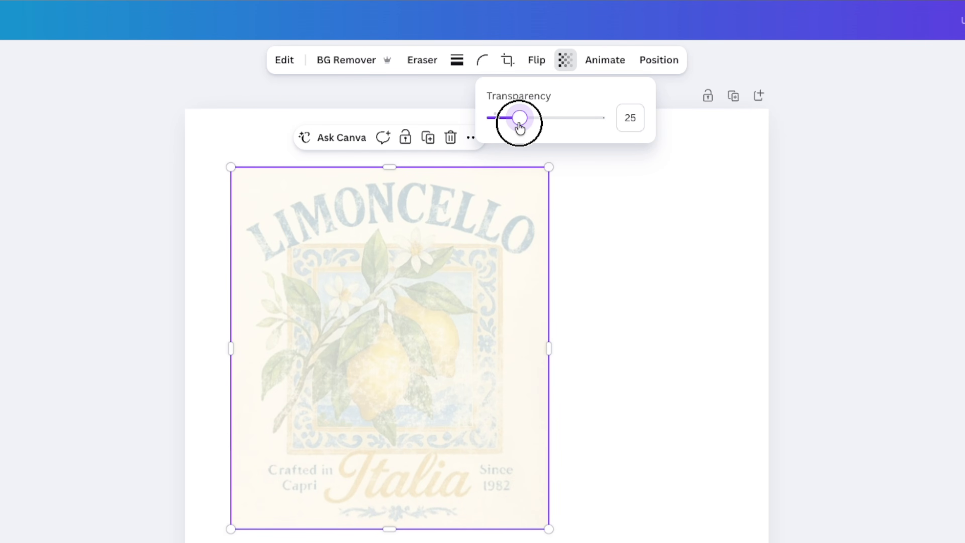
pyautogui.moveTo(520, 127); pyautogui.dragTo(546, 117)
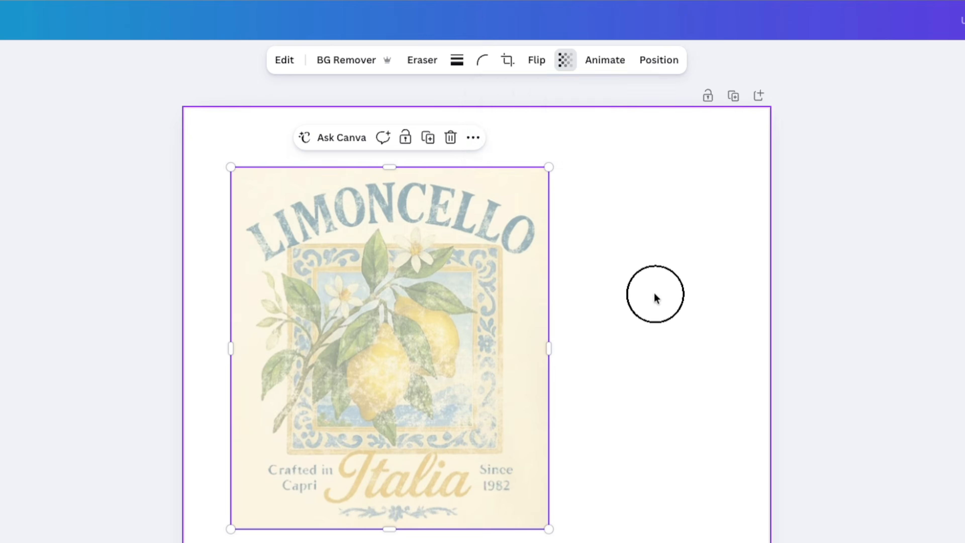
# Enlarge the faded Limoncello image to about 4191 × 4767 px and centre it on the page
pyautogui.moveTo(404, 326); pyautogui.dragTo(376, 288)
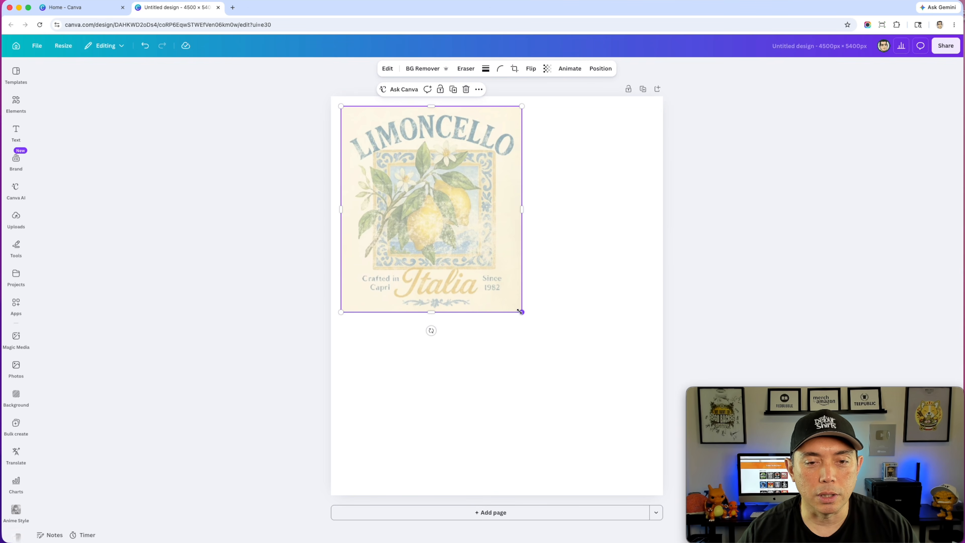
pyautogui.moveTo(521, 312); pyautogui.dragTo(648, 459)
pyautogui.moveTo(511, 272); pyautogui.dragTo(511, 280)
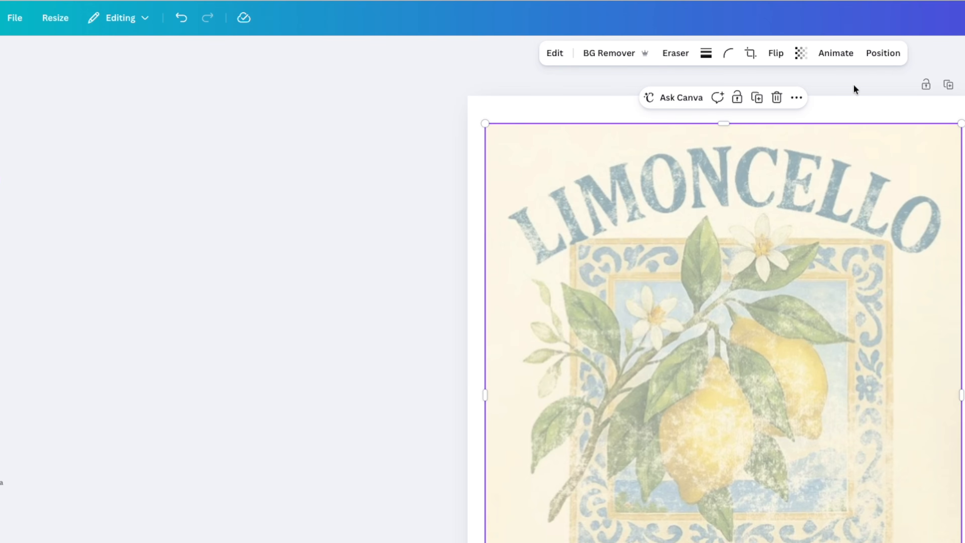
# Set the faded Limoncello image layer as the page background
pyautogui.click(883, 53)
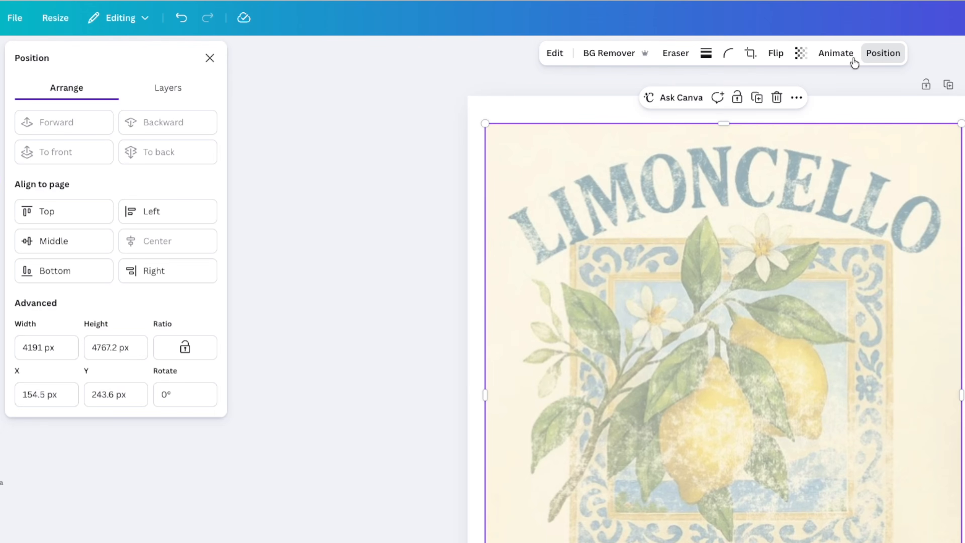
pyautogui.click(171, 94)
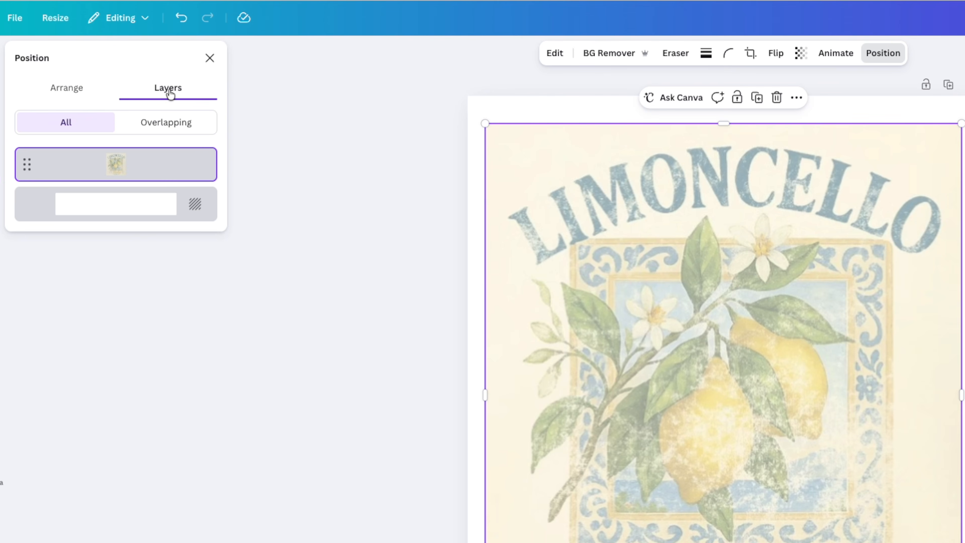
pyautogui.moveTo(166, 181)
pyautogui.click(210, 165)
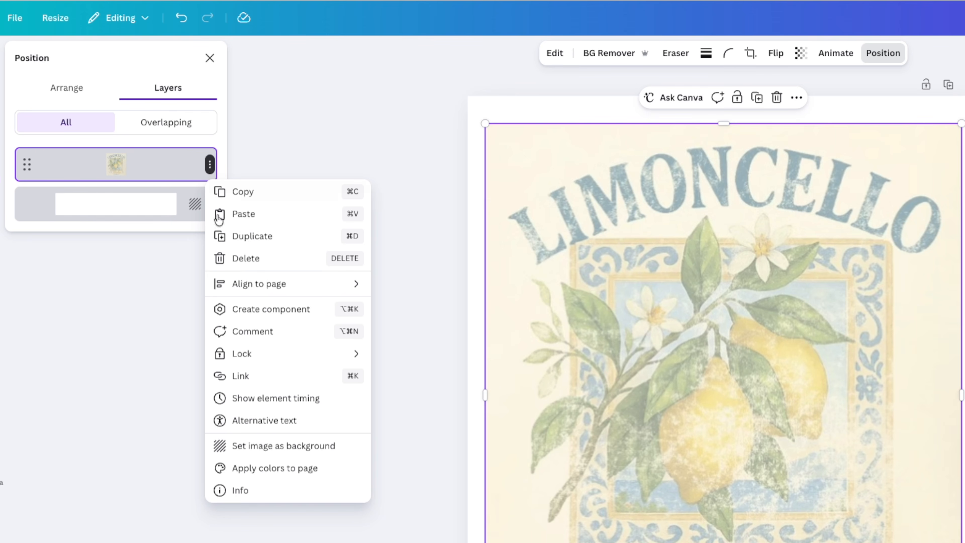
pyautogui.click(265, 448)
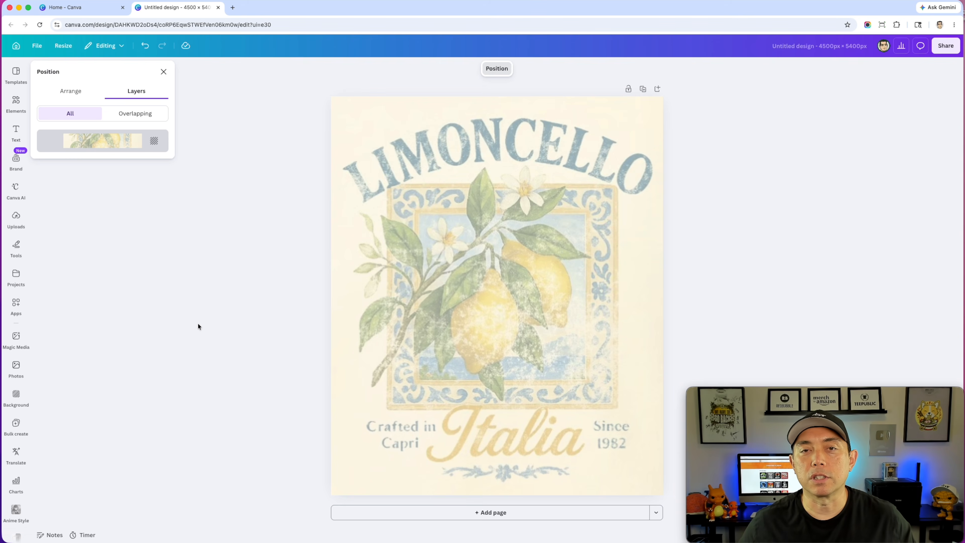
# Try to move the background image on the page
pyautogui.click(287, 121)
pyautogui.moveTo(475, 213)
pyautogui.mouseDown()
pyautogui.moveTo(491, 252)
pyautogui.moveTo(483, 288)
pyautogui.mouseUp()
pyautogui.moveTo(565, 298); pyautogui.dragTo(553, 308)
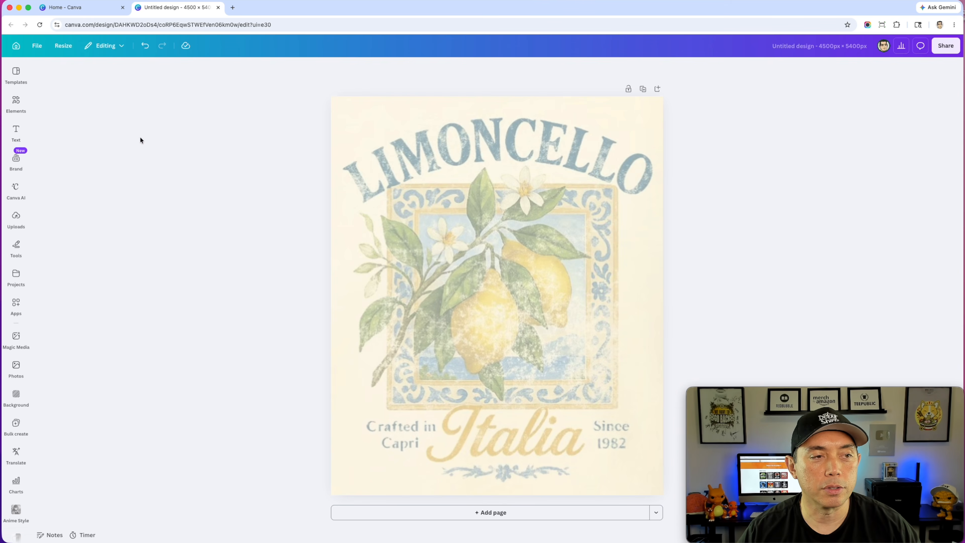
# Add a heading reading LIMONCELLO and move it up just below the reference's arched title
pyautogui.click(17, 131)
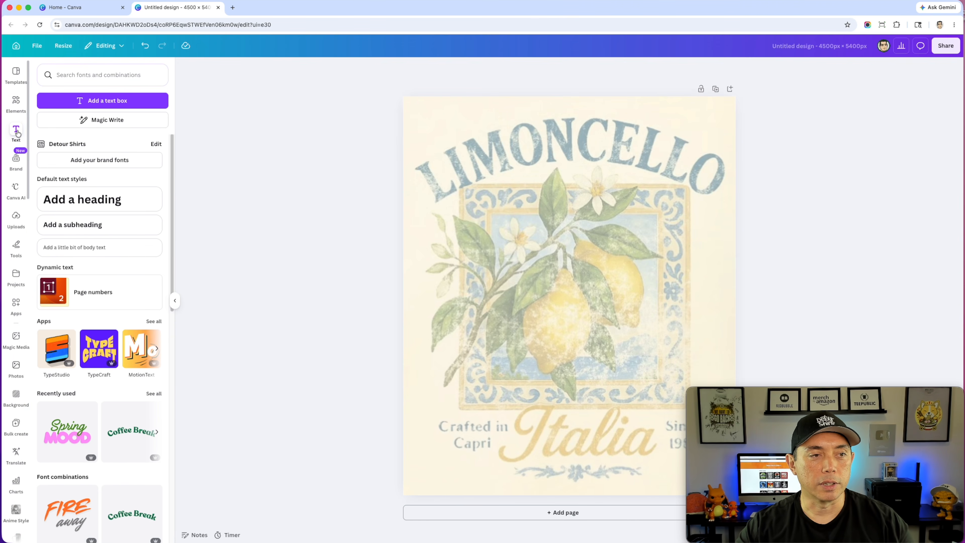
pyautogui.click(97, 197)
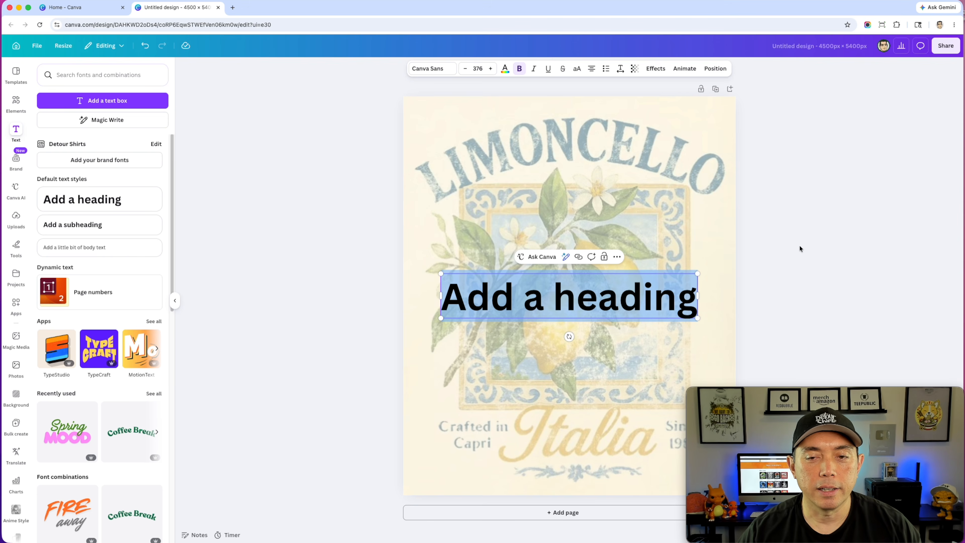
pyautogui.click(790, 250)
pyautogui.doubleClick(566, 289)
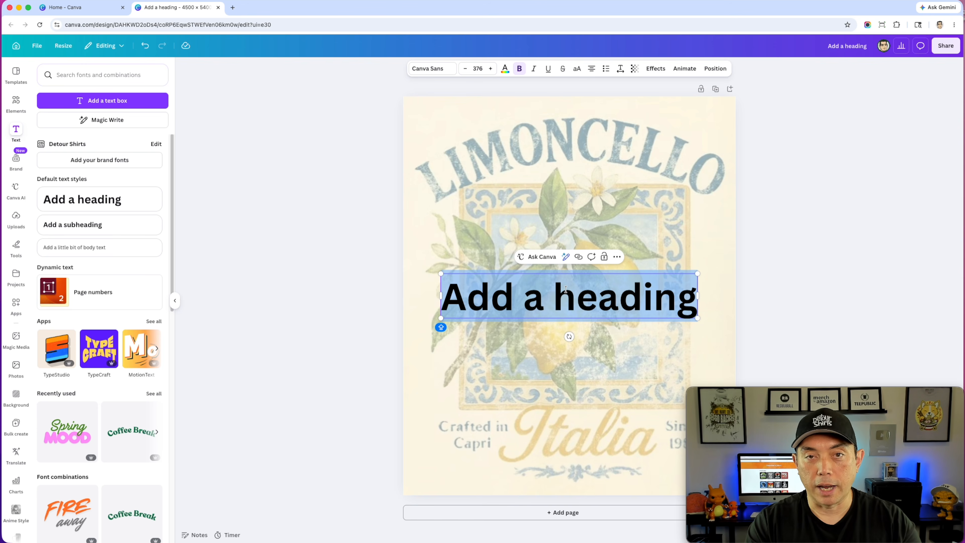
pyautogui.write('LIMO')
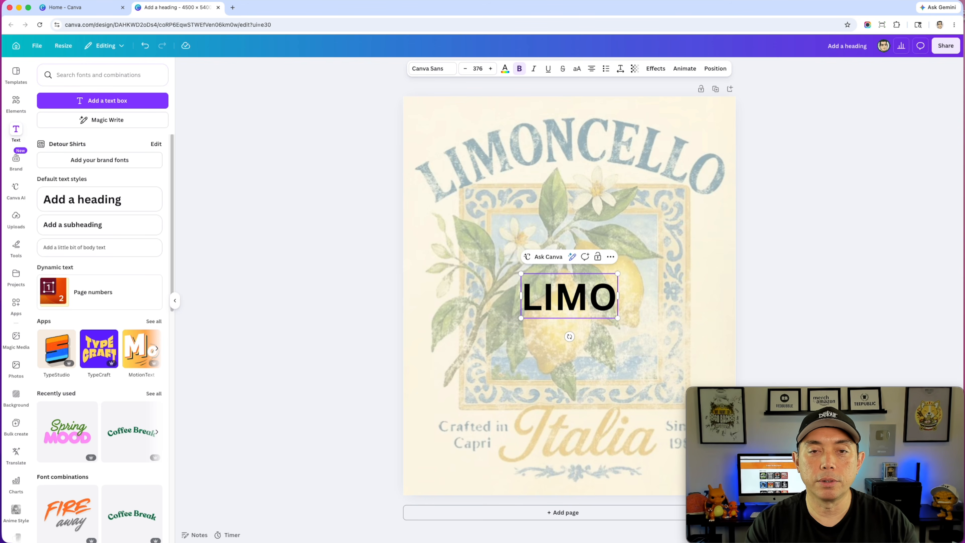
pyautogui.write('NCELLO')
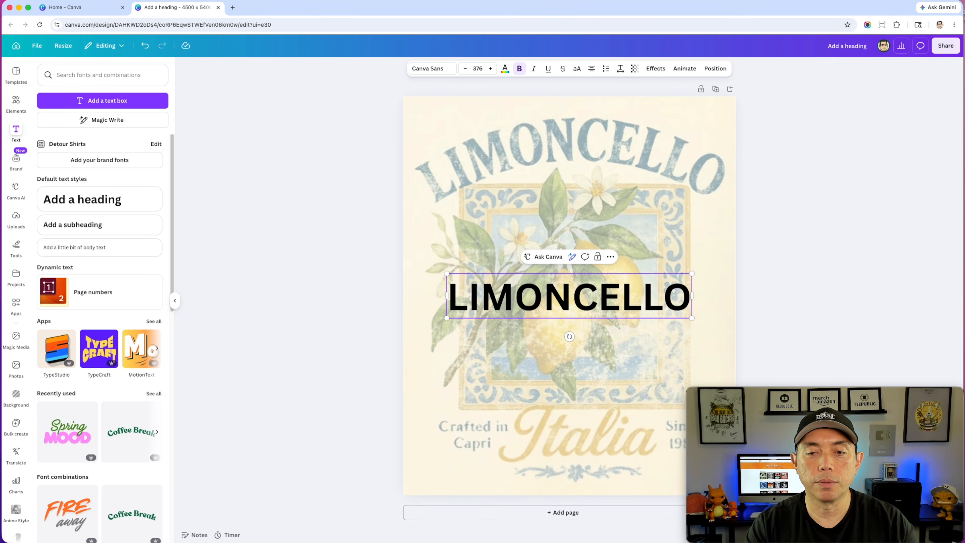
pyautogui.click(784, 272)
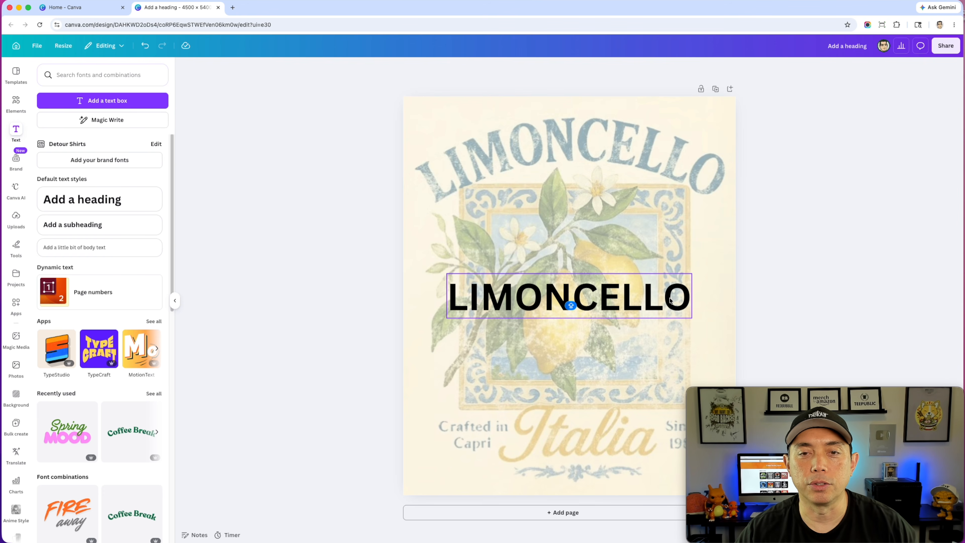
pyautogui.click(651, 304)
pyautogui.moveTo(649, 304); pyautogui.dragTo(649, 220)
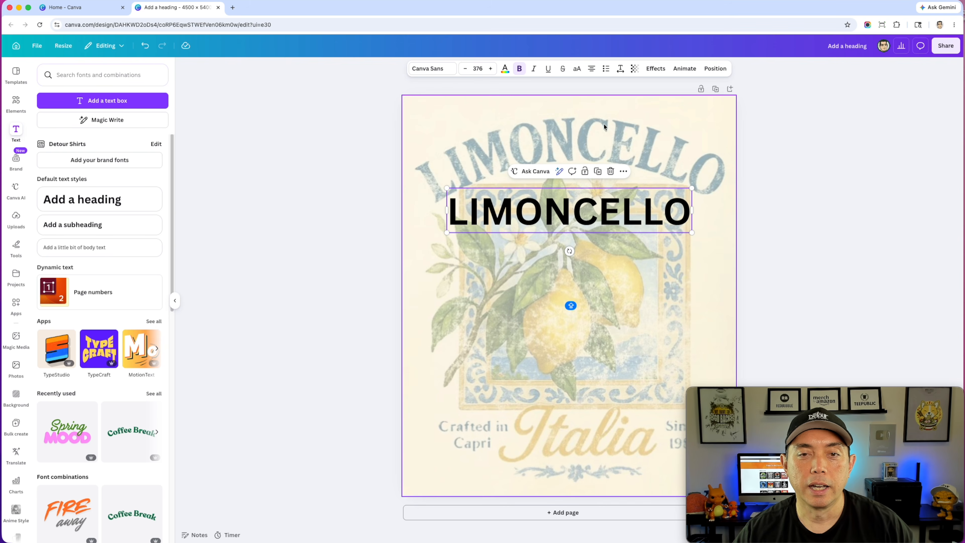
# Search the fonts for SERIF and try CMU Serif, Droid Serif, Farmhand Serif and DM Serif Display on the heading
pyautogui.doubleClick(568, 208)
pyautogui.click(425, 68)
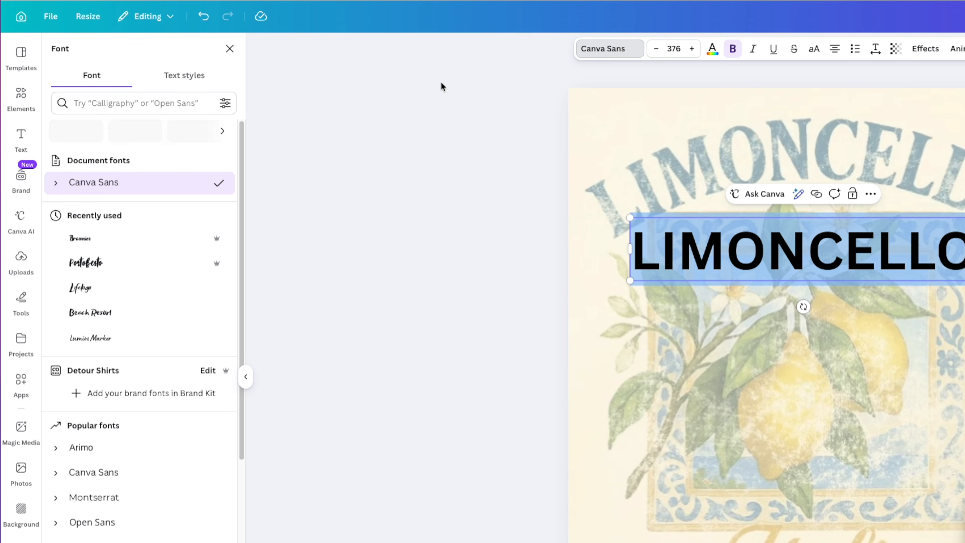
pyautogui.click(98, 101)
pyautogui.write('SERIF')
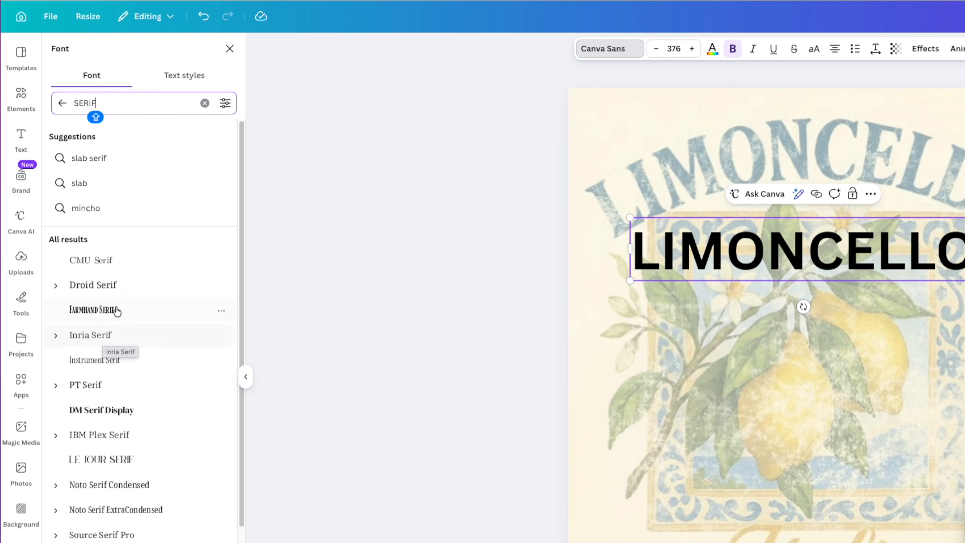
pyautogui.click(111, 265)
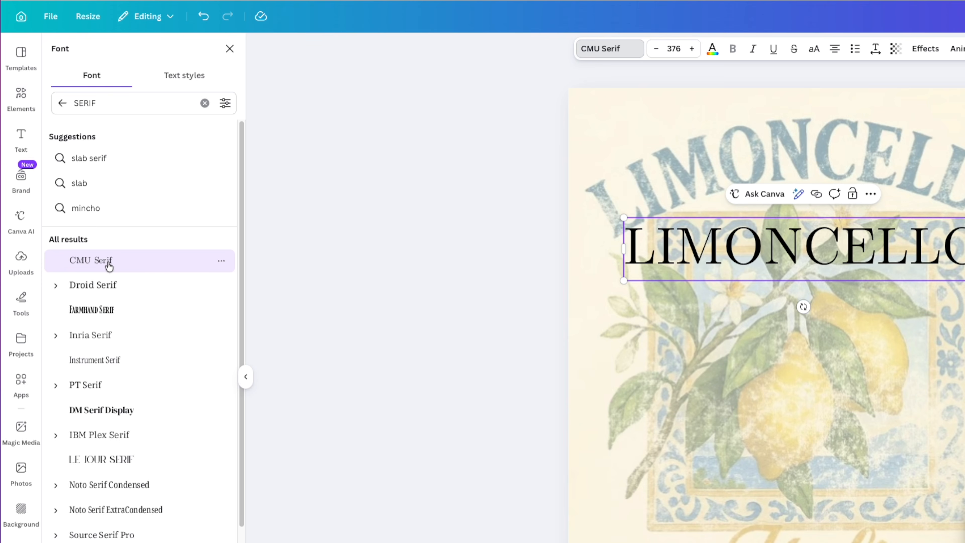
pyautogui.click(106, 287)
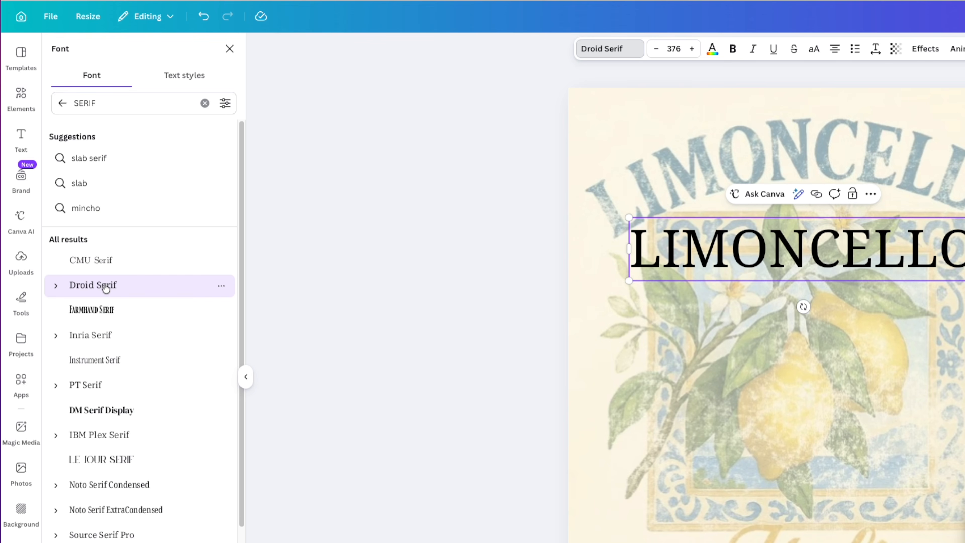
pyautogui.click(102, 310)
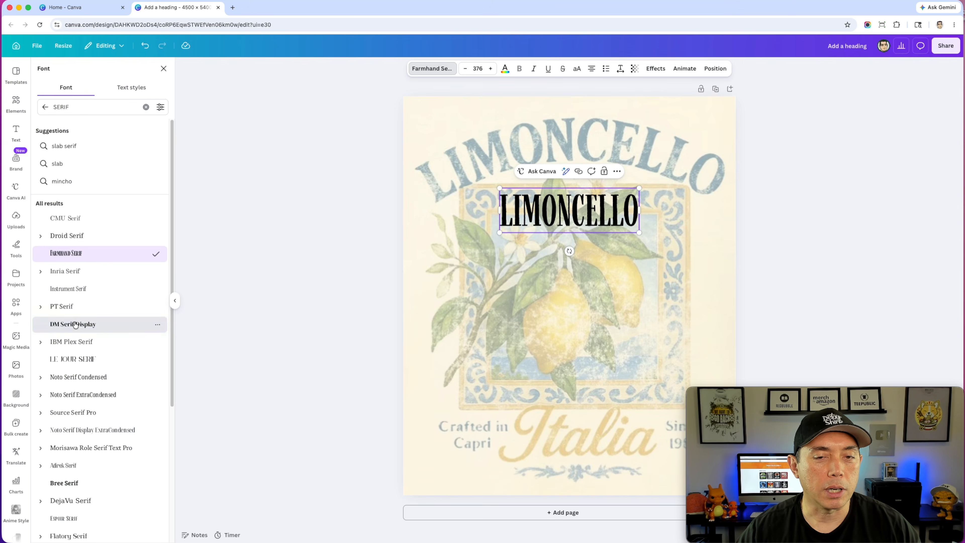
pyautogui.click(75, 325)
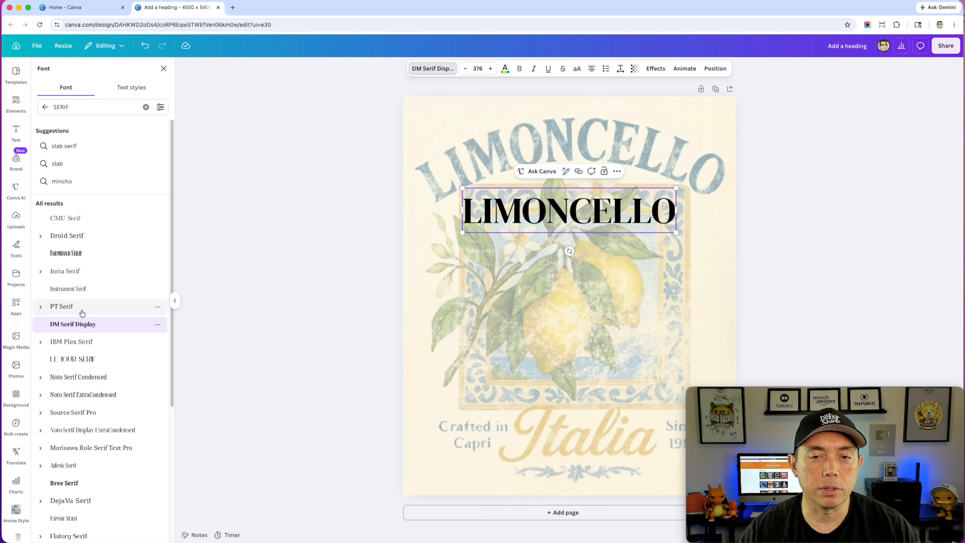
# Try IBM Plex Serif, Noto Serif Condensed, Bree Serif, LynxTH Serif and Noto Serif Devanagari on the heading
pyautogui.scroll(-2, 79, 321)
pyautogui.click(82, 274)
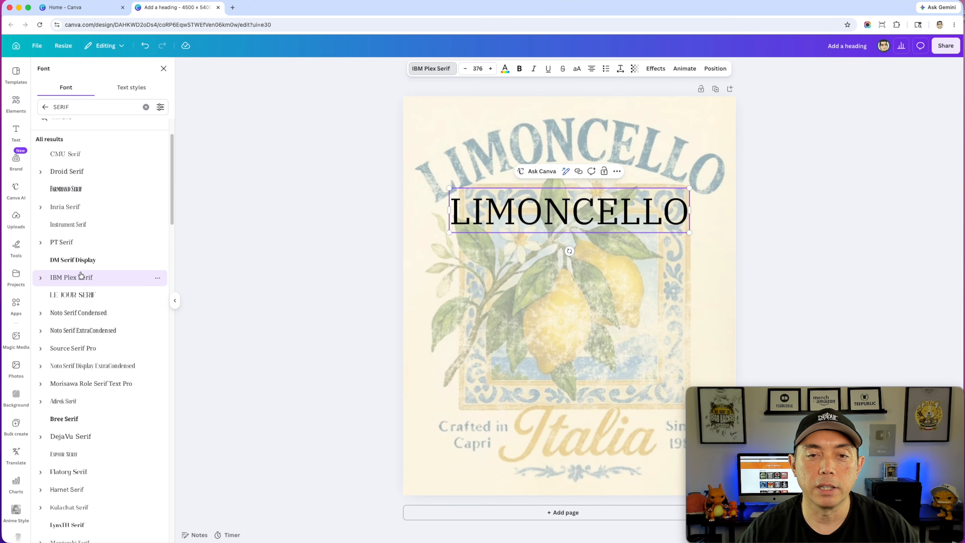
pyautogui.click(84, 313)
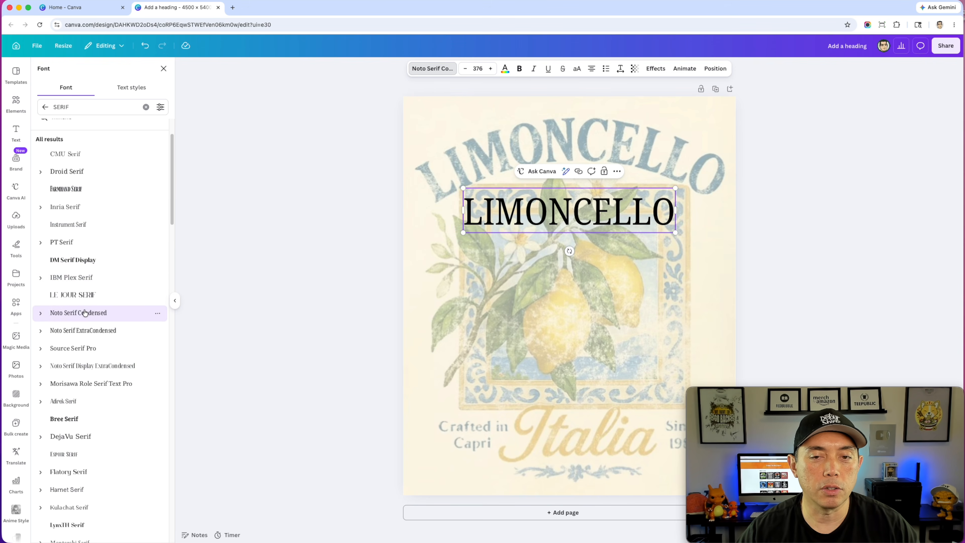
pyautogui.scroll(-3, 82, 310)
pyautogui.click(76, 311)
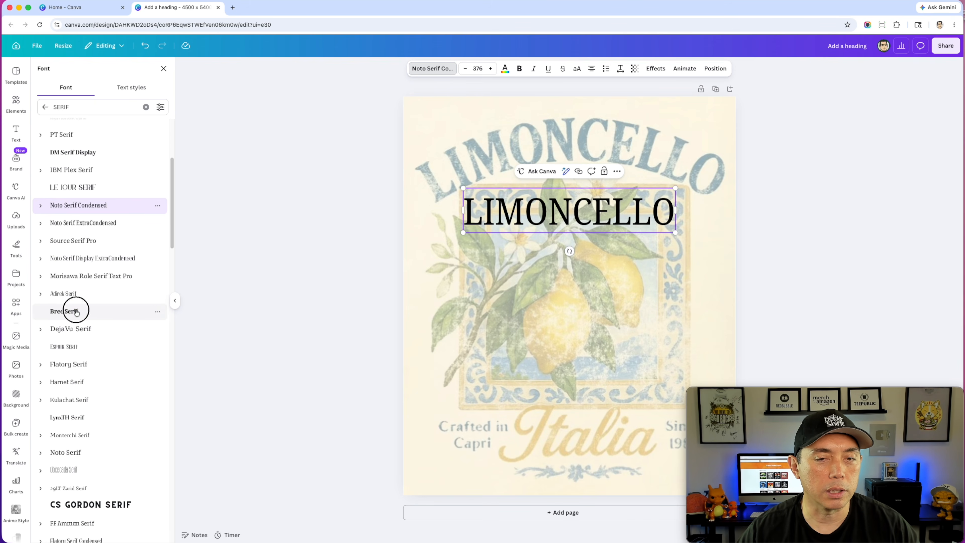
pyautogui.scroll(-5, 74, 297)
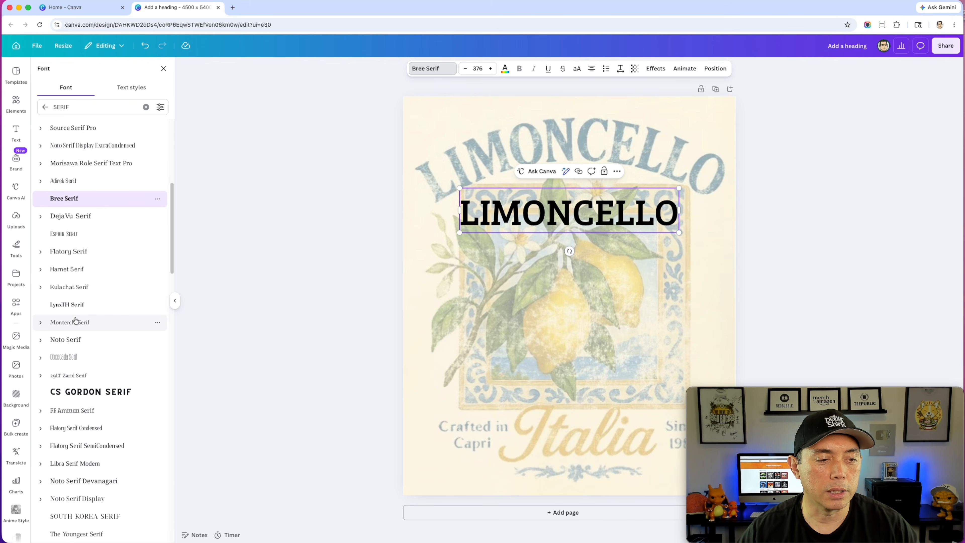
pyautogui.click(69, 260)
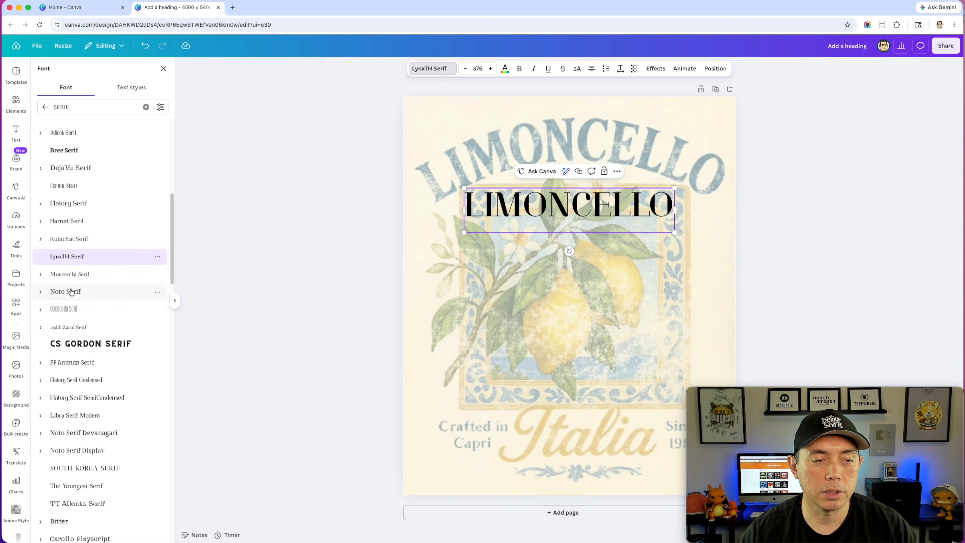
pyautogui.scroll(-5, 68, 293)
pyautogui.click(81, 281)
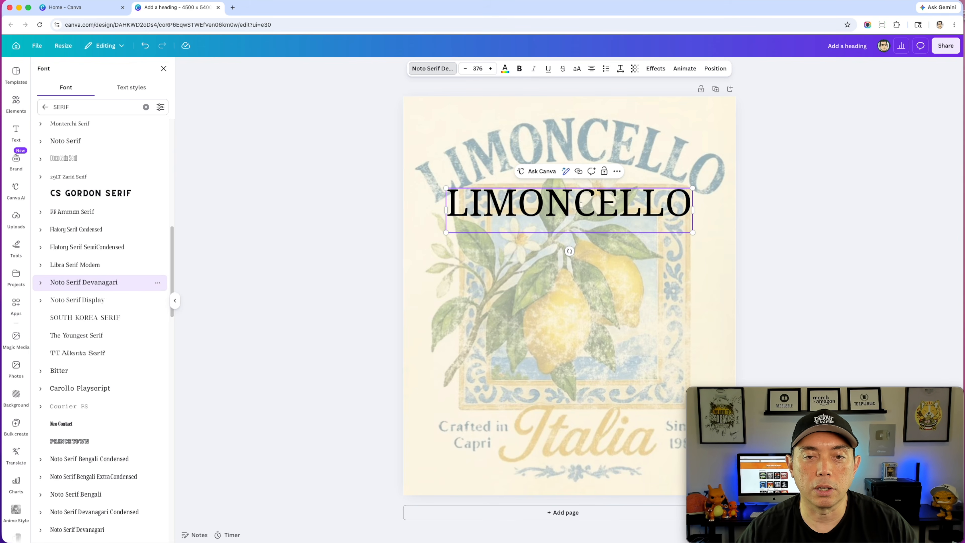
pyautogui.click(441, 238)
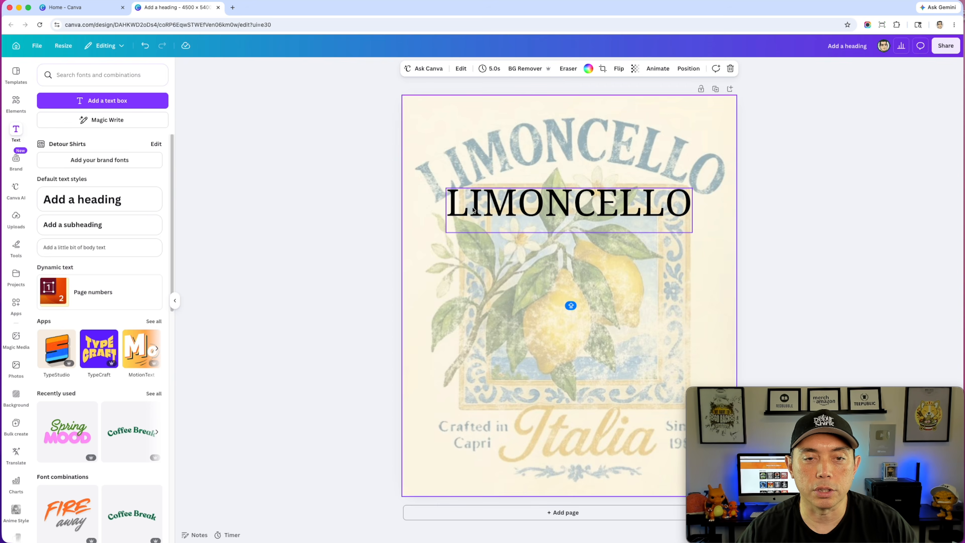
# Place a duplicate of the LIMONCELLO heading directly below the original for font comparison
pyautogui.click(499, 207)
pyautogui.click(498, 206)
pyautogui.moveTo(498, 205); pyautogui.dragTo(498, 263)
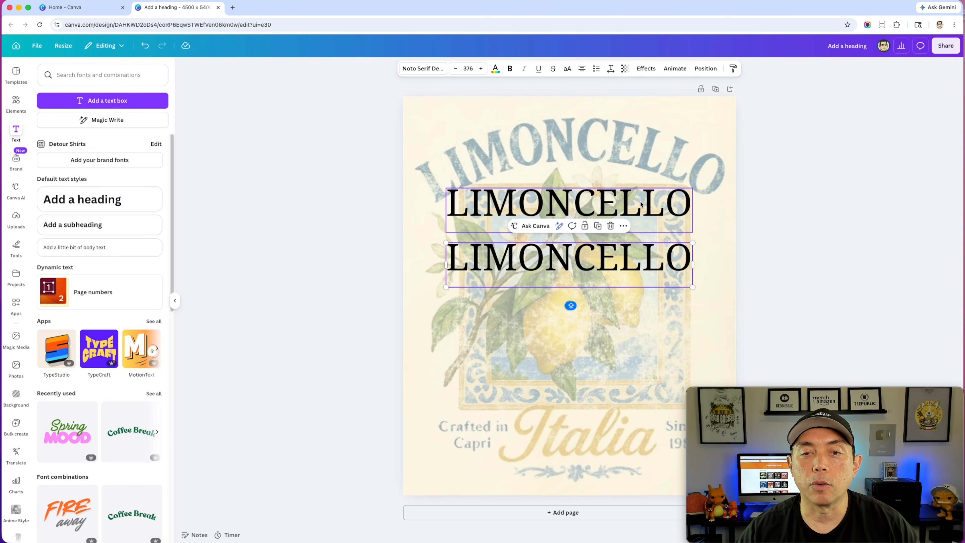
pyautogui.doubleClick(623, 259)
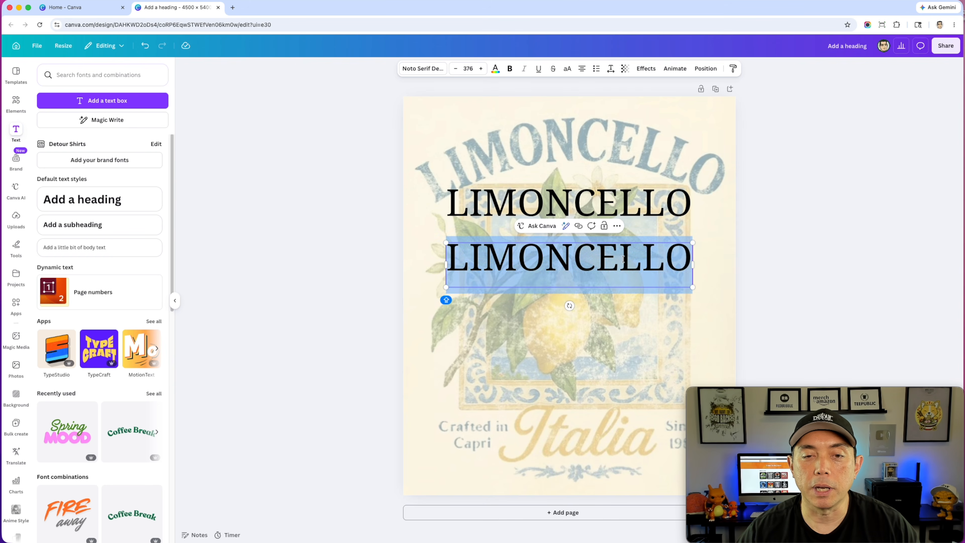
pyautogui.click(702, 239)
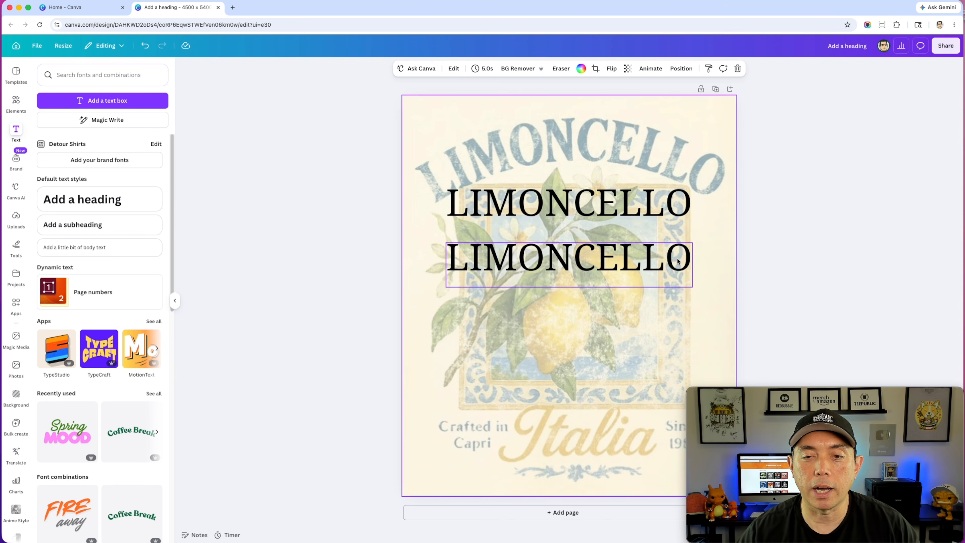
# Try South Korea Serif, Bitter, Neo Contact and Noto Serif Bengali Condensed on the upper LIMONCELLO heading
pyautogui.click(619, 202)
pyautogui.click(425, 69)
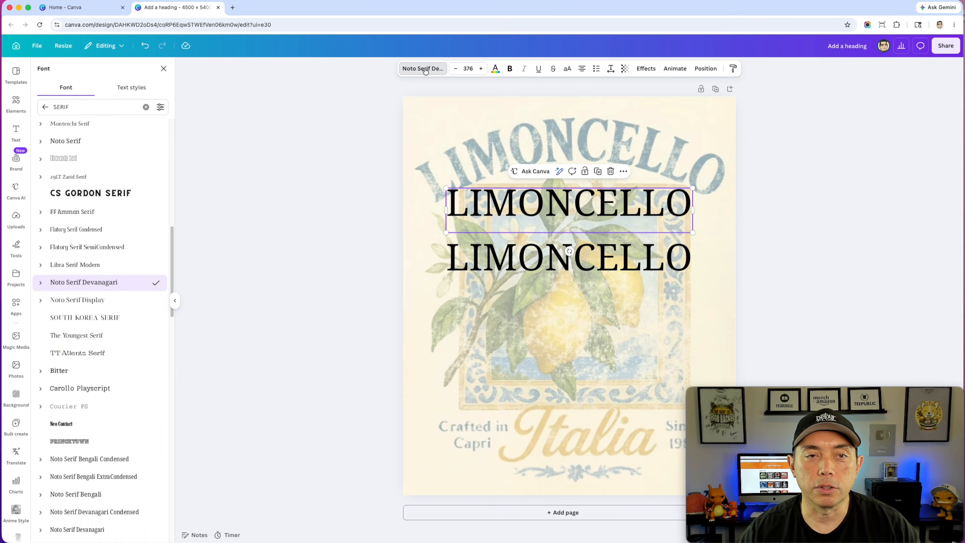
pyautogui.click(96, 321)
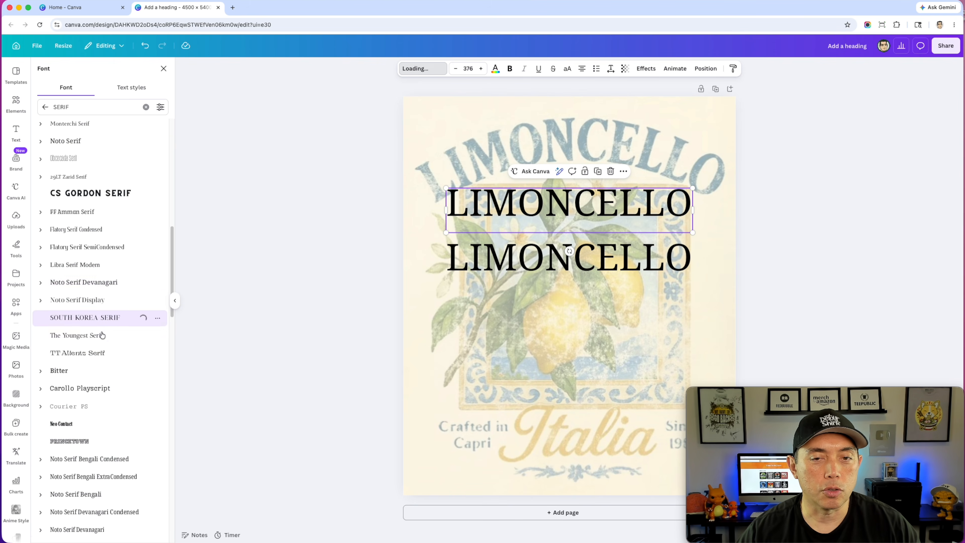
pyautogui.scroll(-1, 89, 350)
pyautogui.click(67, 343)
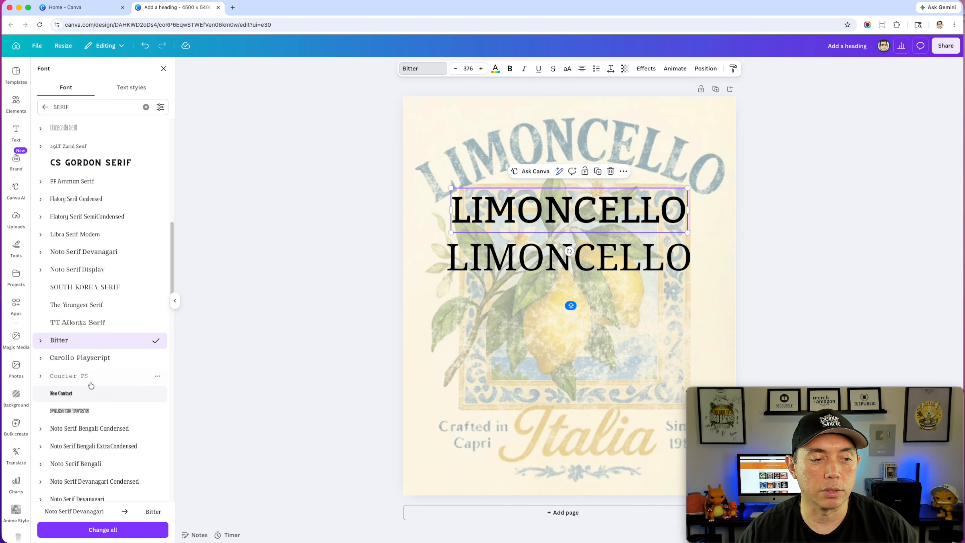
pyautogui.click(70, 394)
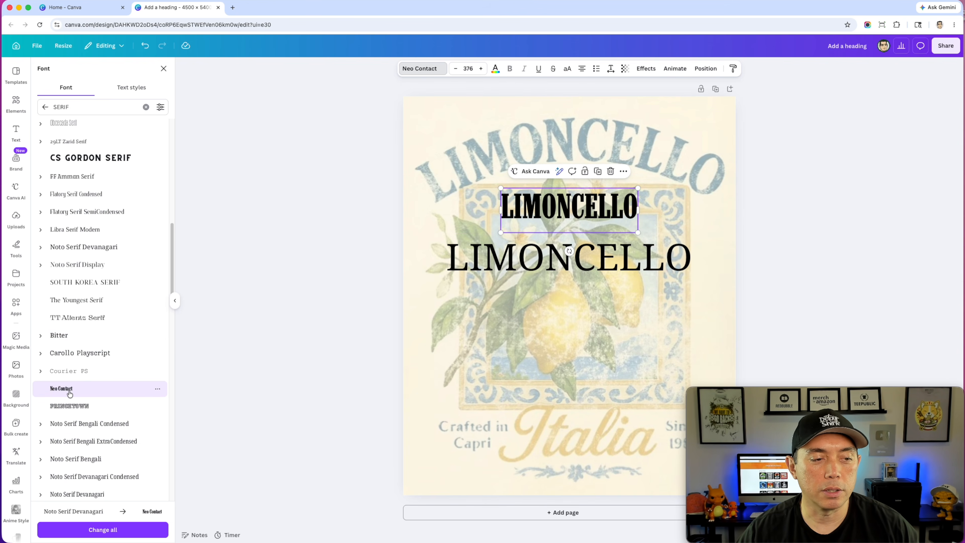
pyautogui.scroll(-2, 70, 389)
pyautogui.click(75, 398)
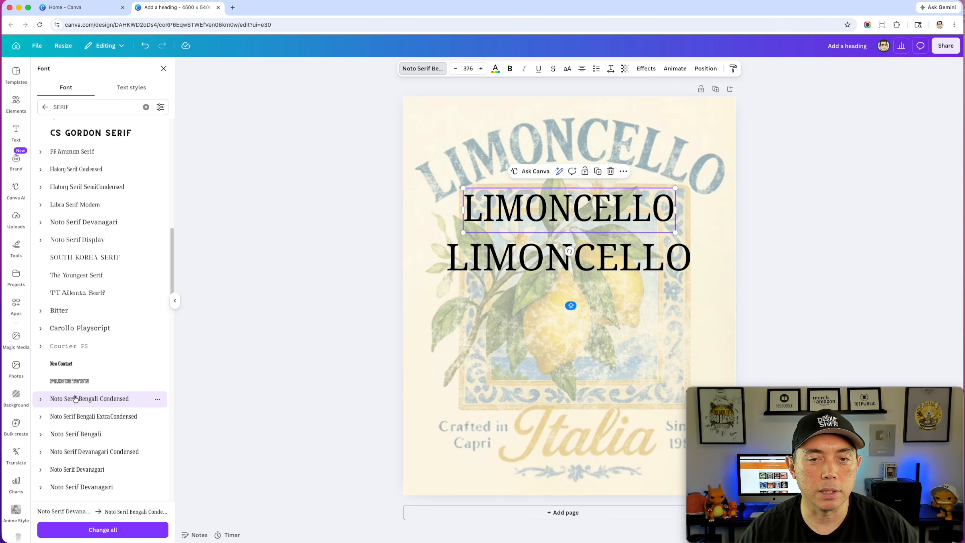
# Try Noto Serif Bengali ExtraCondensed and Noto Serif Bengali on the upper heading, and settle on Clarendon Narrow
pyautogui.scroll(-2, 75, 397)
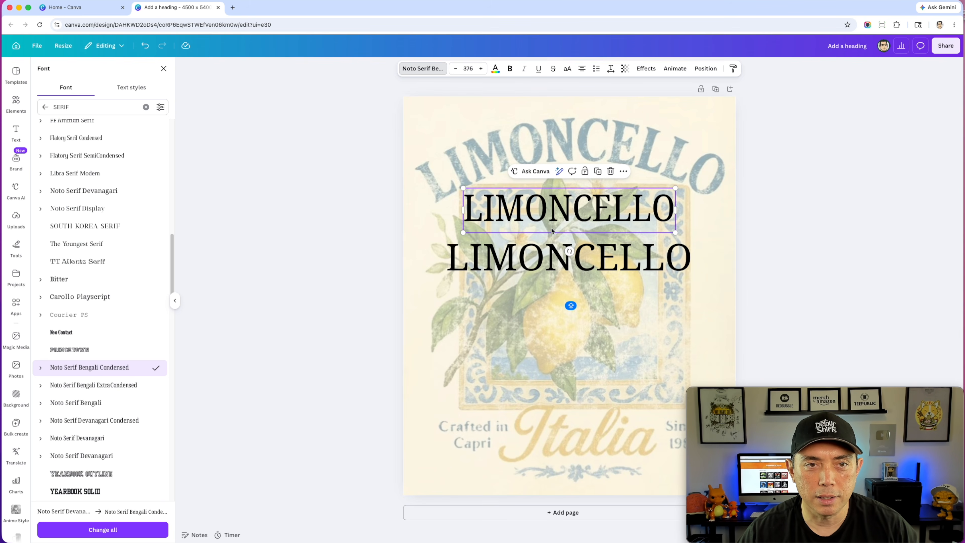
pyautogui.click(118, 384)
pyautogui.scroll(-3, 119, 384)
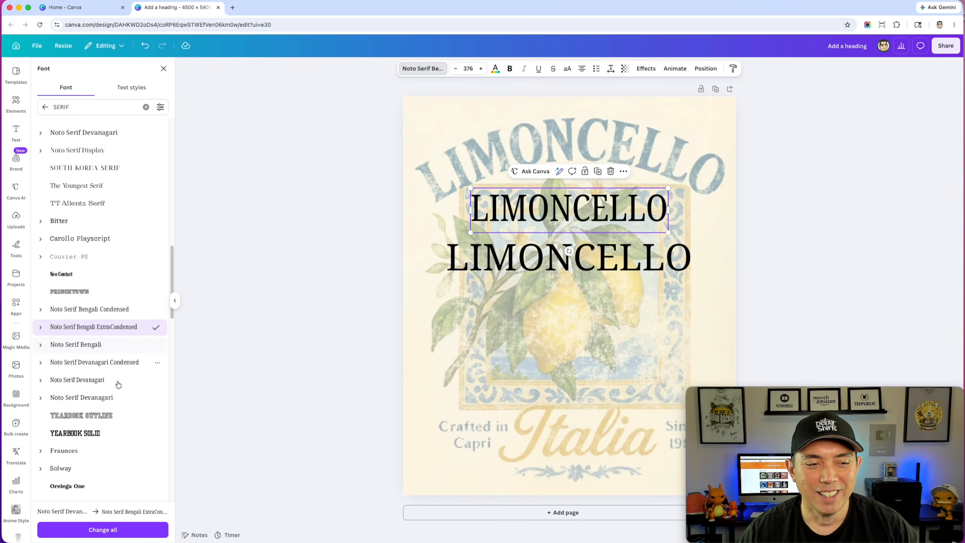
pyautogui.click(89, 302)
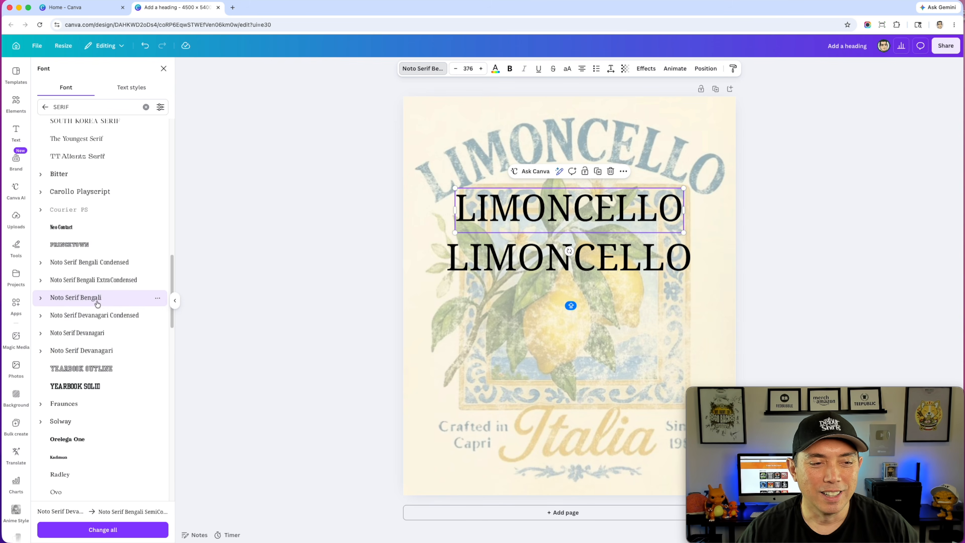
pyautogui.click(93, 316)
pyautogui.click(91, 333)
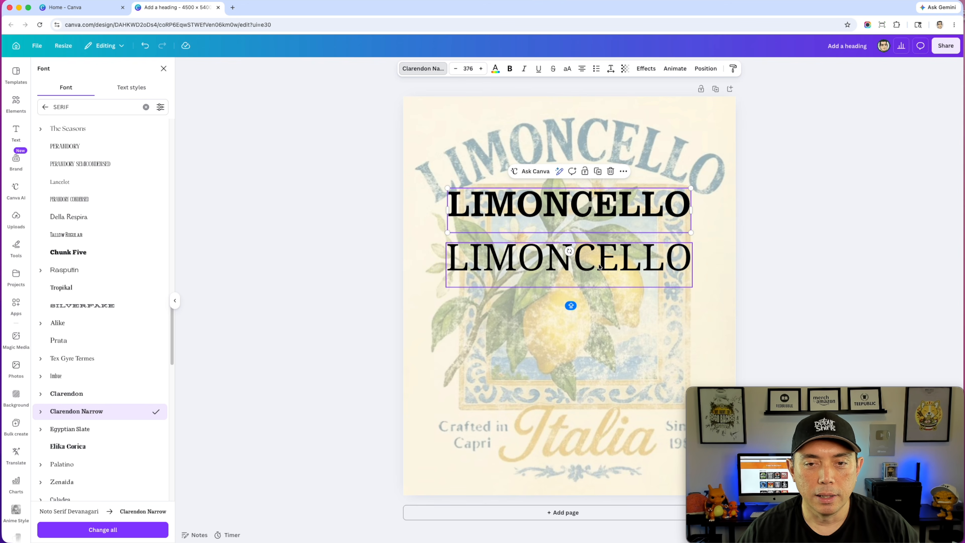
# Nudge the two headings slightly apart, delete the lower duplicate and select the remaining Clarendon Narrow heading
pyautogui.moveTo(611, 215)
pyautogui.mouseDown()
pyautogui.moveTo(609, 201)
pyautogui.moveTo(612, 212)
pyautogui.mouseUp()
pyautogui.moveTo(620, 259); pyautogui.dragTo(620, 263)
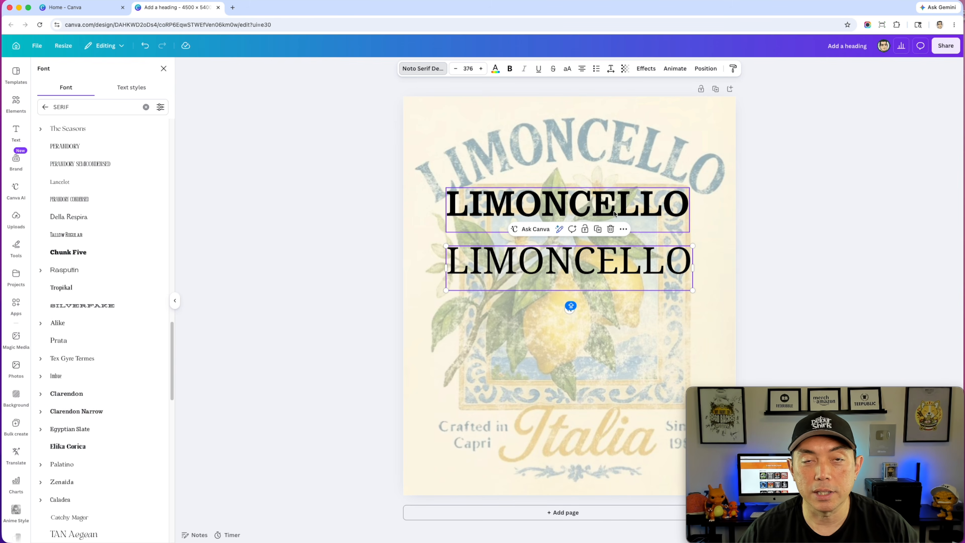
pyautogui.doubleClick(606, 270)
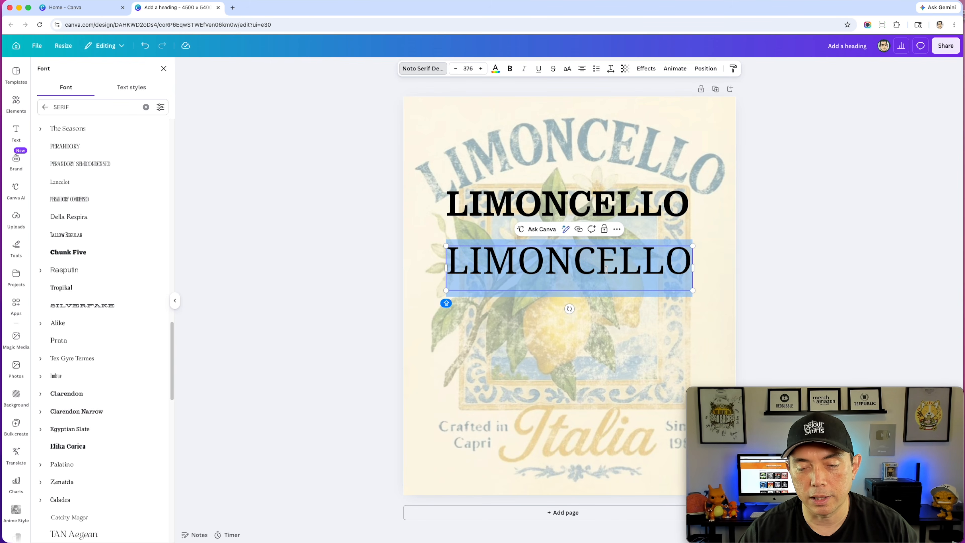
pyautogui.press('BackSpace')
pyautogui.click(626, 210)
pyautogui.click(613, 207)
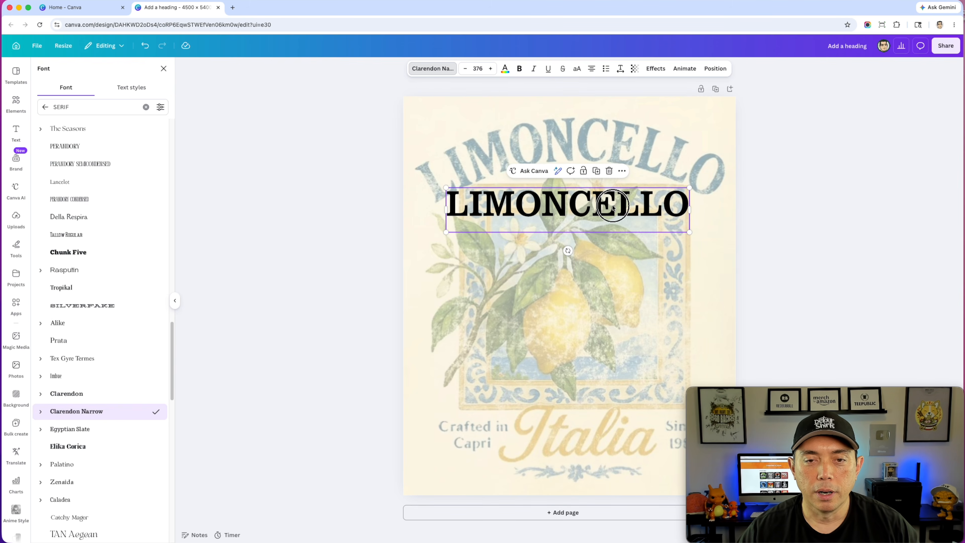
# Place a duplicate of the Clarendon Narrow LIMONCELLO heading directly below the original and select the upper heading's text
pyautogui.moveTo(612, 207); pyautogui.dragTo(613, 266)
pyautogui.click(631, 210)
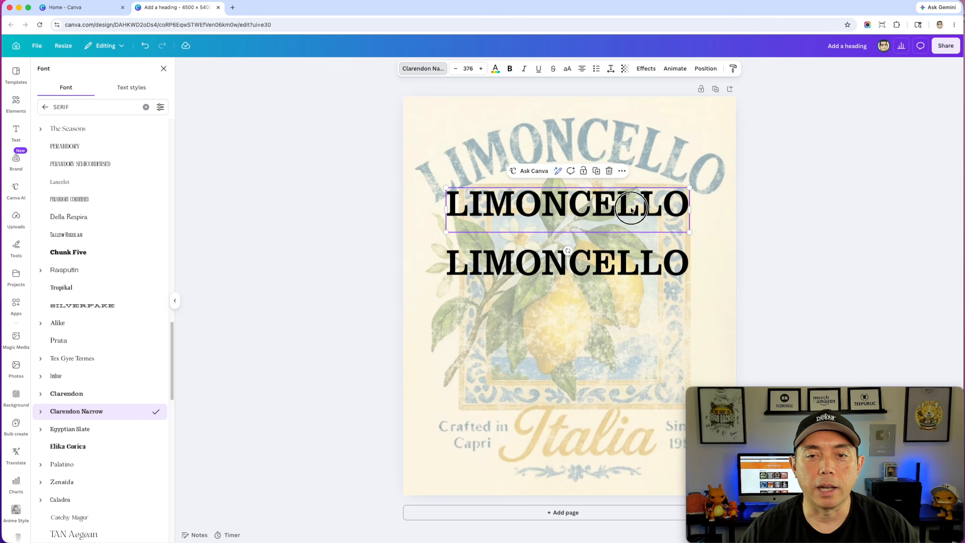
pyautogui.doubleClick(632, 210)
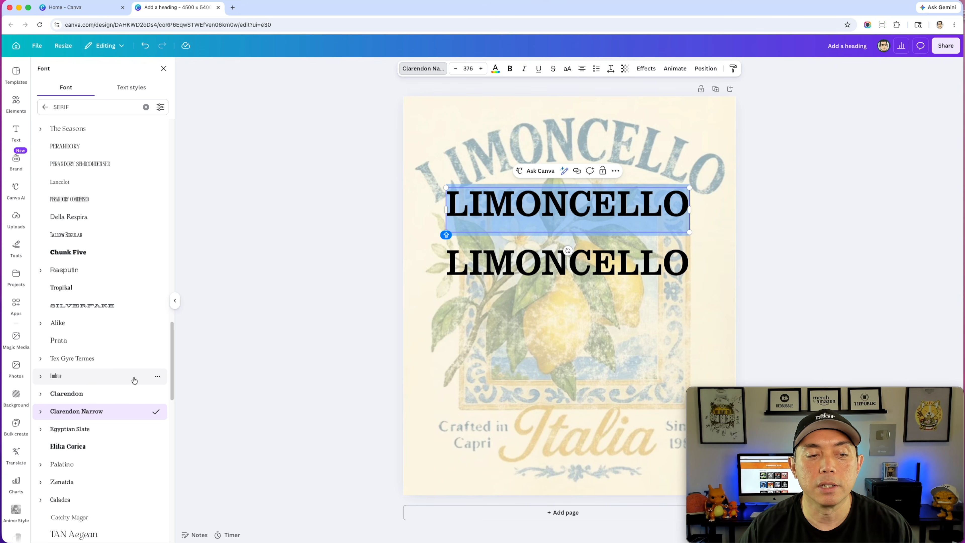
# Try Elika Gorica, Zenaida and Indonesia on the upper LIMONCELLO heading
pyautogui.click(82, 448)
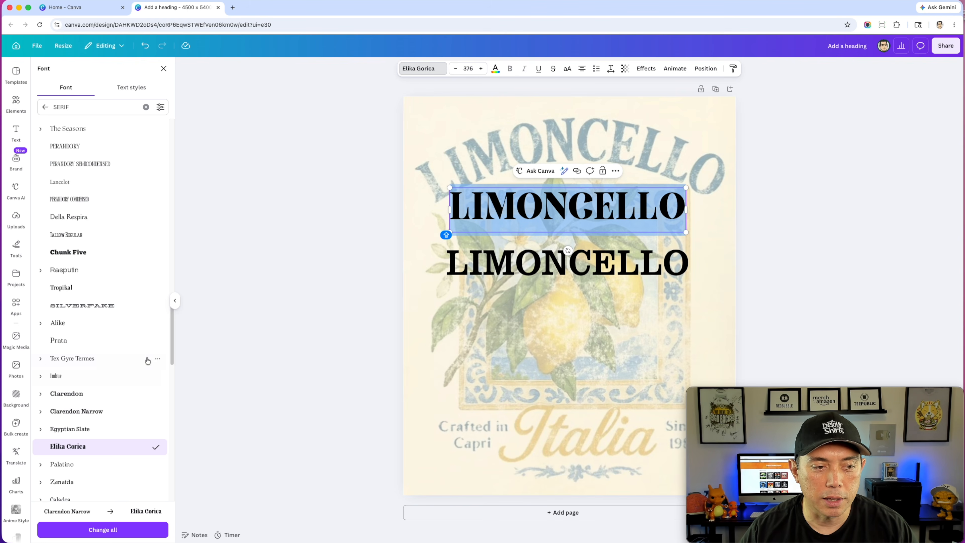
pyautogui.scroll(-7, 129, 377)
pyautogui.click(84, 234)
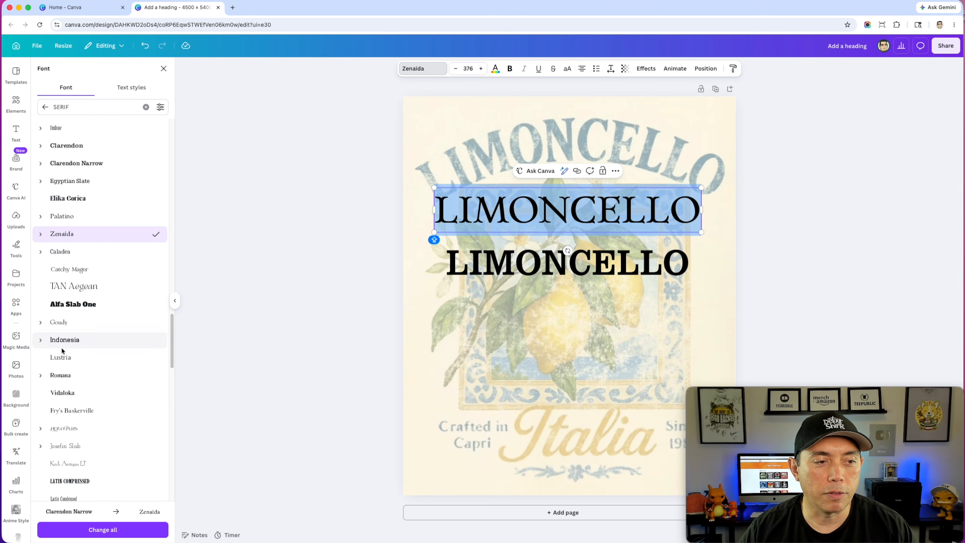
pyautogui.click(65, 340)
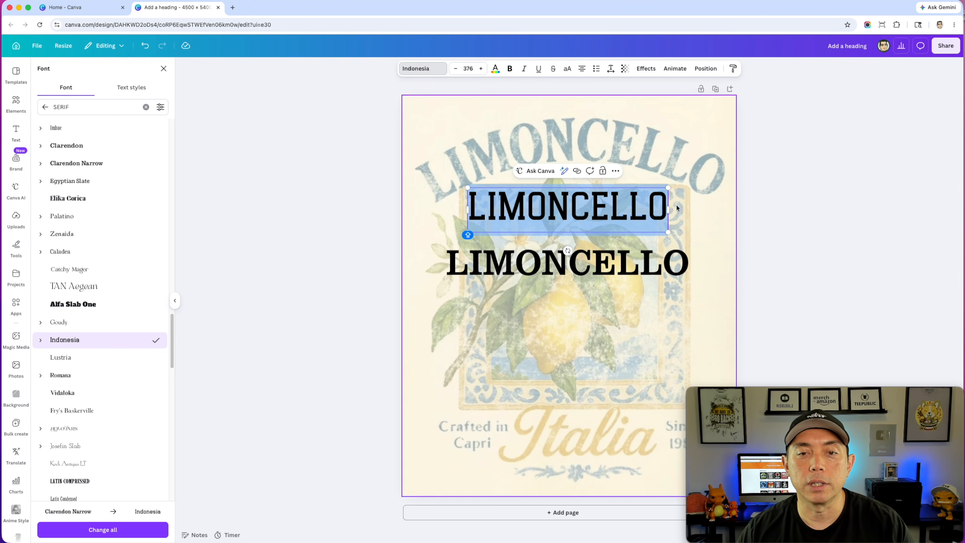
# Nudge the lower heading slightly and try Latin Compressed on the upper LIMONCELLO heading
pyautogui.click(638, 275)
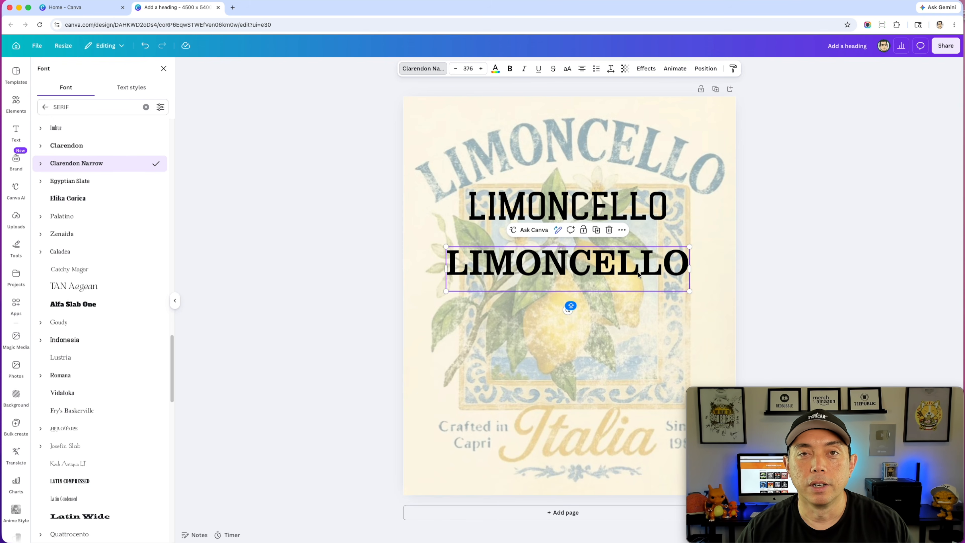
pyautogui.moveTo(638, 272); pyautogui.dragTo(637, 272)
pyautogui.click(535, 205)
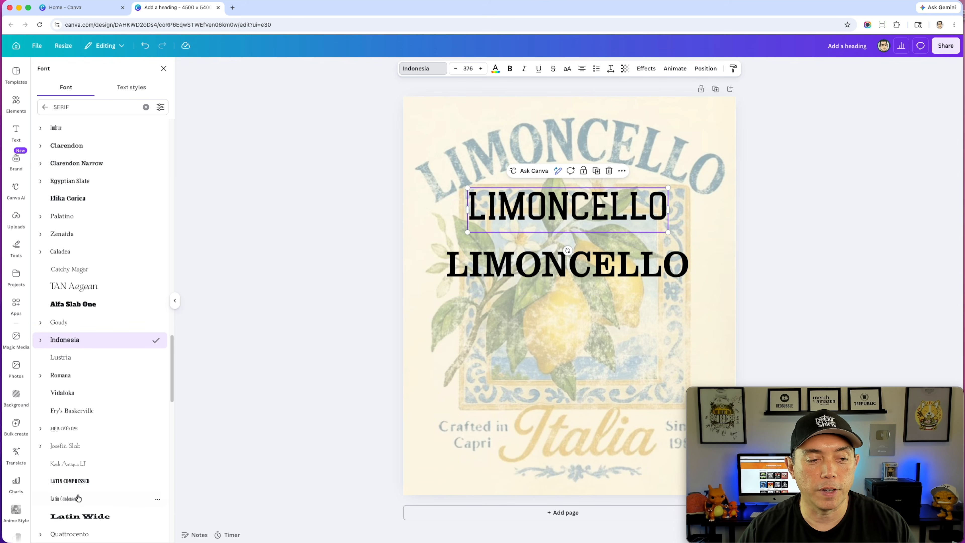
pyautogui.click(70, 481)
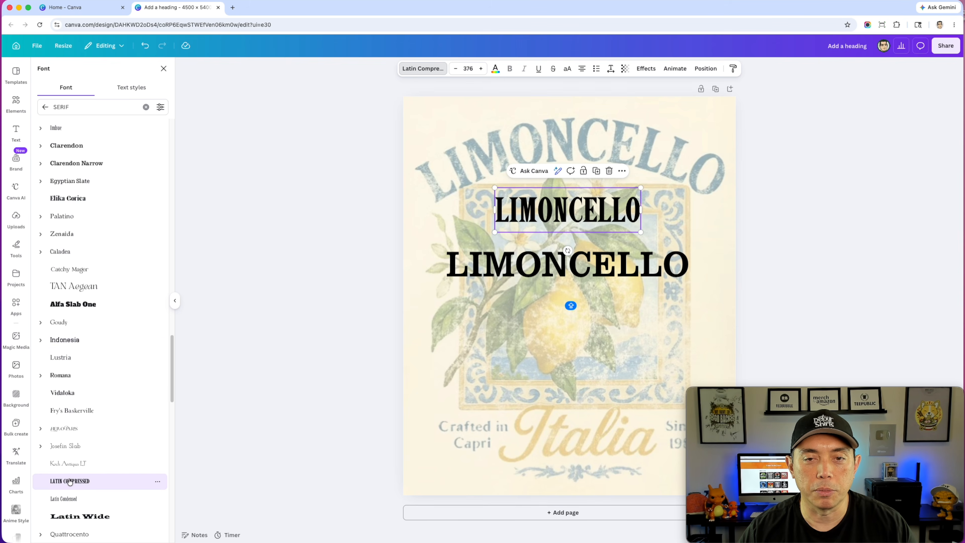
pyautogui.scroll(-4, 70, 481)
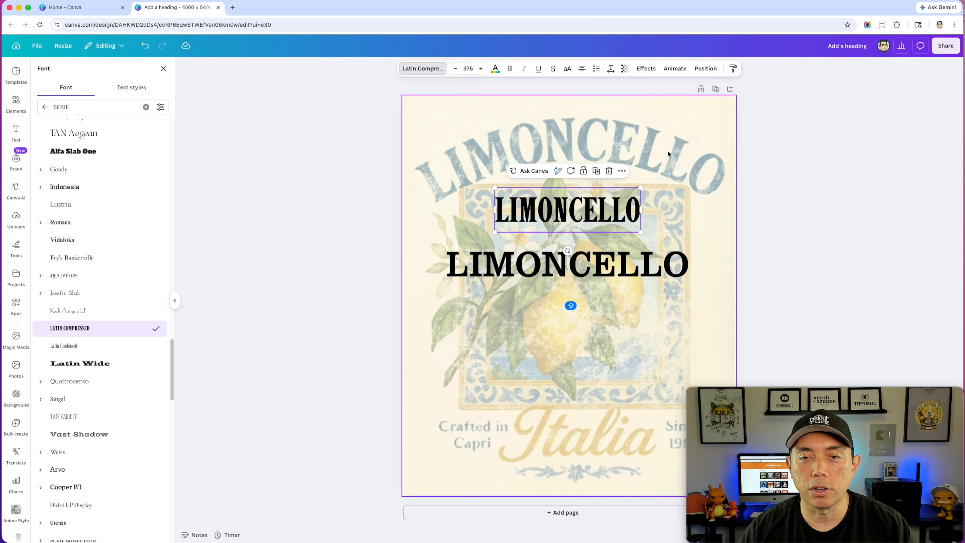
# Revert the upper heading to ITC Cheltenham, switch it to ITC Cheltenham Condensed at size 441 and compare it with and without bold, keeping bold
pyautogui.press('super+z')
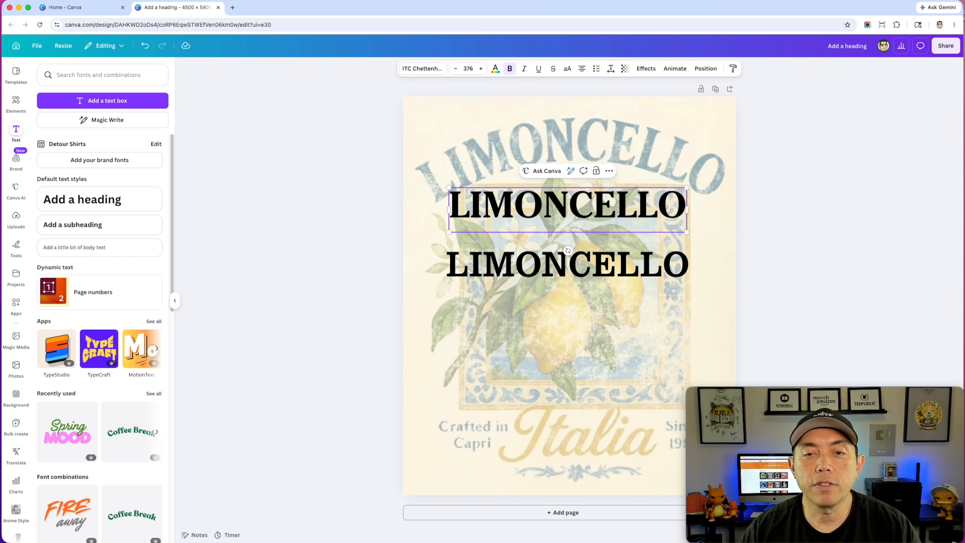
pyautogui.doubleClick(620, 207)
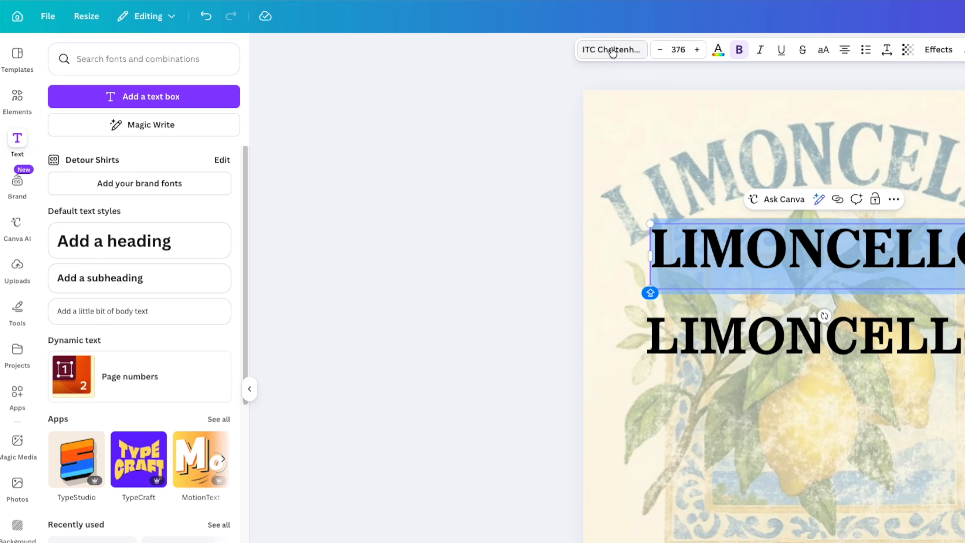
pyautogui.click(628, 52)
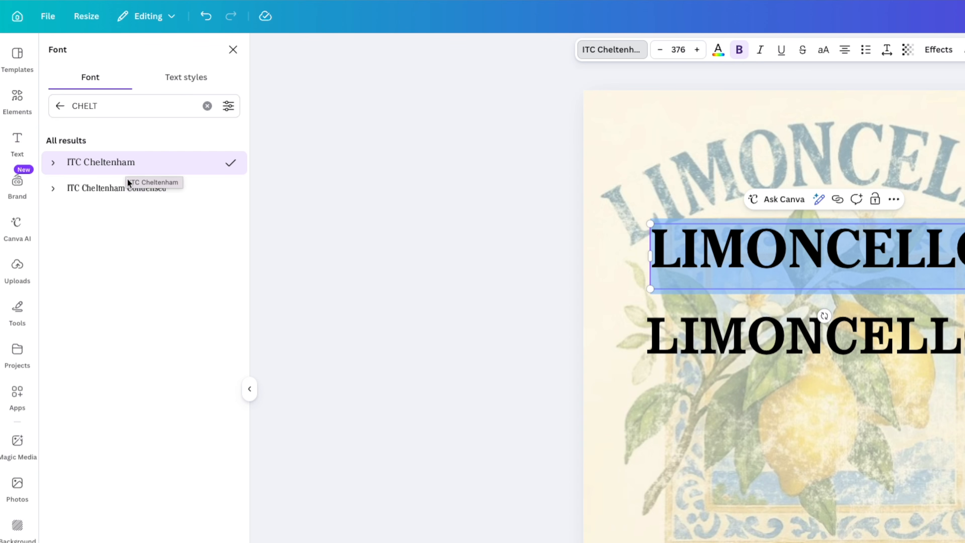
pyautogui.click(119, 193)
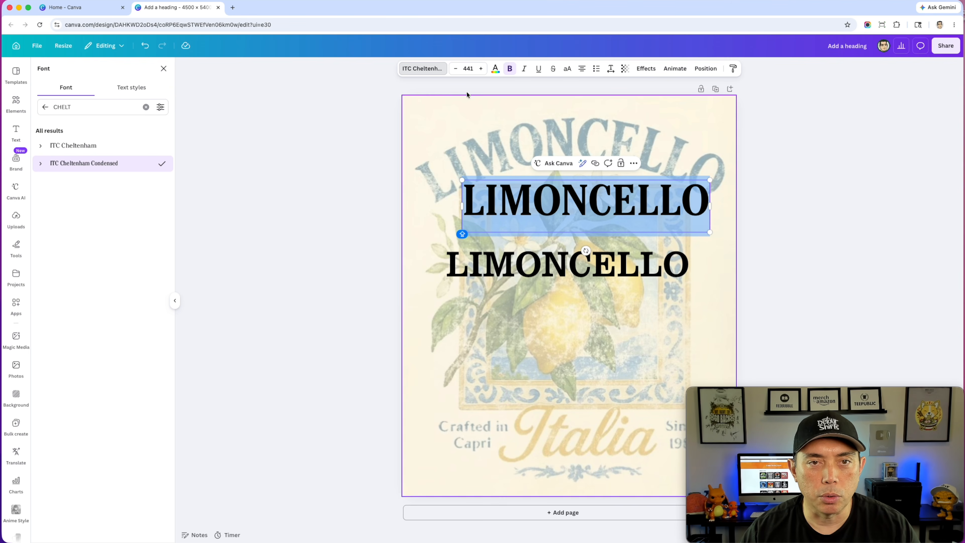
pyautogui.click(509, 68)
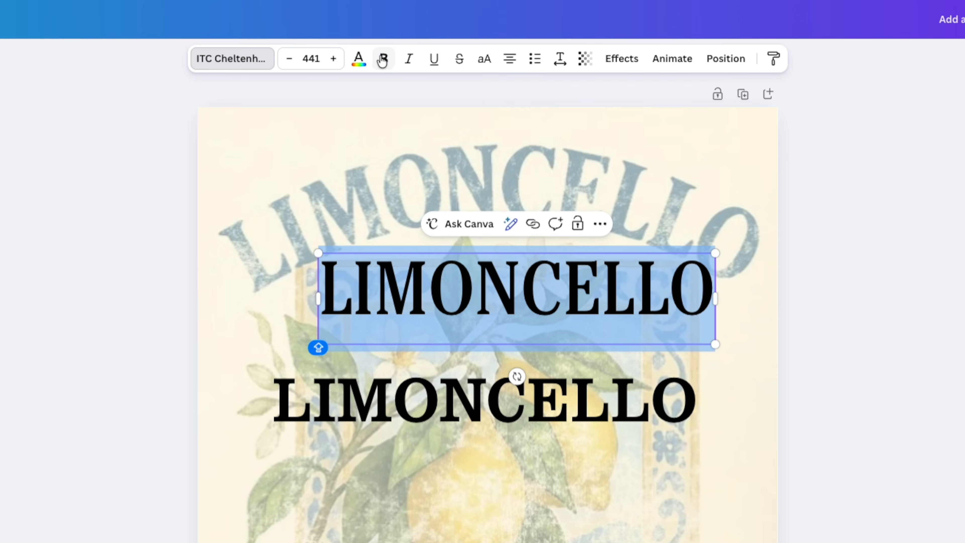
pyautogui.click(382, 59)
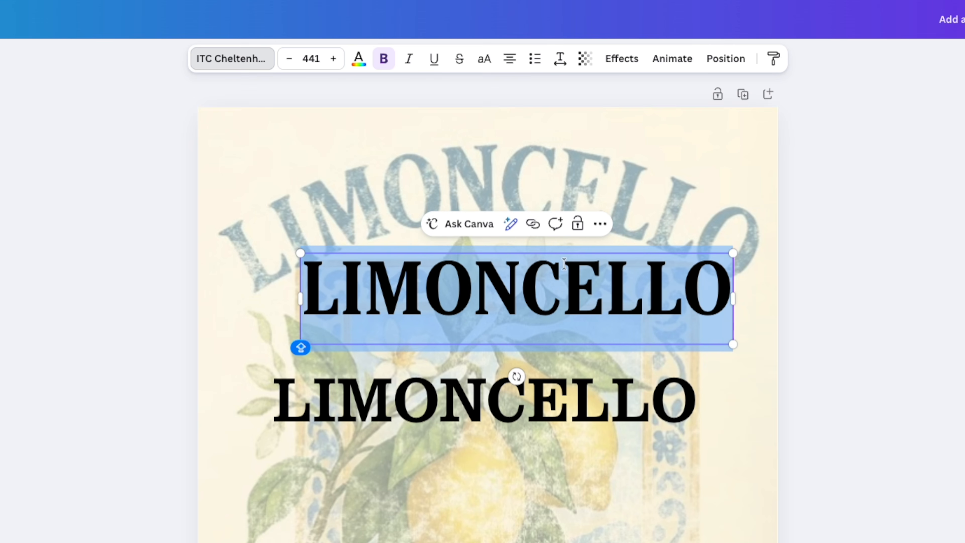
# Delete the lower Clarendon Narrow heading and move the remaining LIMONCELLO heading to just below the reference title
pyautogui.click(731, 207)
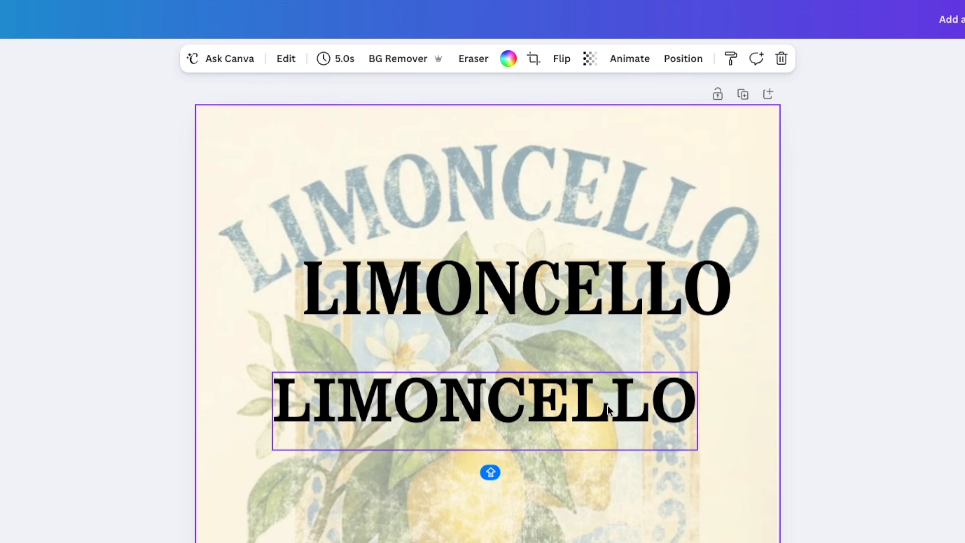
pyautogui.click(579, 404)
pyautogui.press('Delete')
pyautogui.click(629, 318)
pyautogui.moveTo(629, 317); pyautogui.dragTo(549, 305)
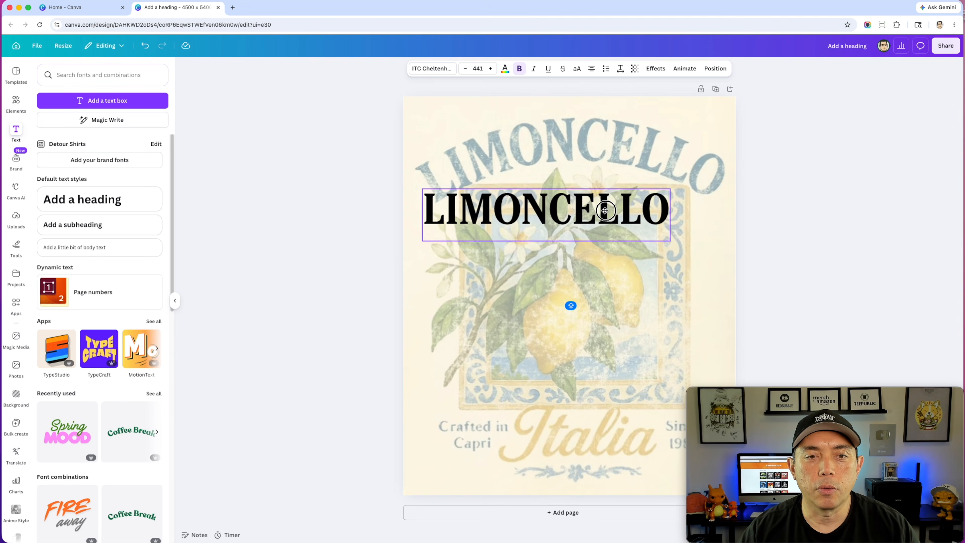
pyautogui.moveTo(605, 210); pyautogui.dragTo(615, 205)
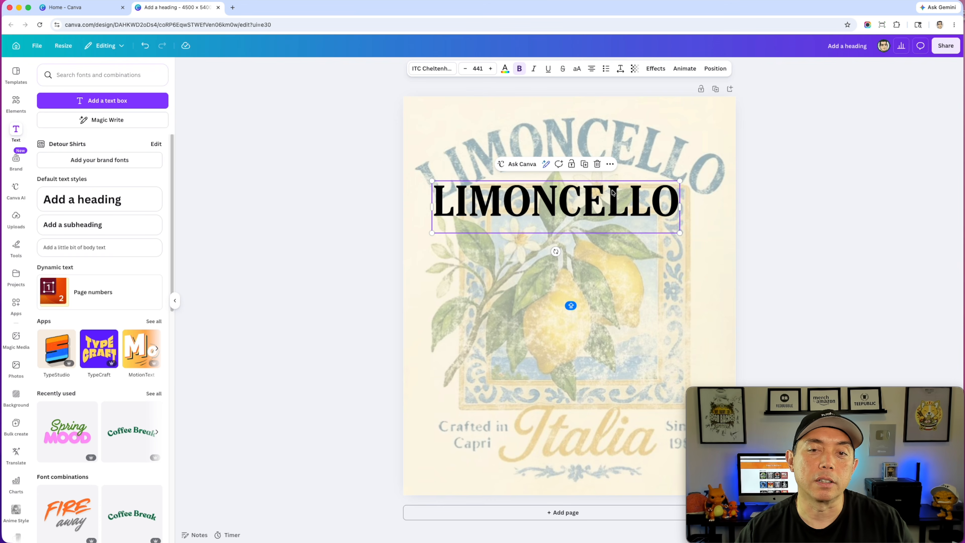
# Enlarge the LIMONCELLO heading to size 542 to match the reference title's width and reposition it beneath that title
pyautogui.moveTo(680, 181); pyautogui.dragTo(724, 161)
pyautogui.moveTo(699, 199); pyautogui.dragTo(683, 186)
pyautogui.moveTo(711, 220); pyautogui.dragTo(721, 221)
pyautogui.moveTo(595, 188); pyautogui.dragTo(592, 210)
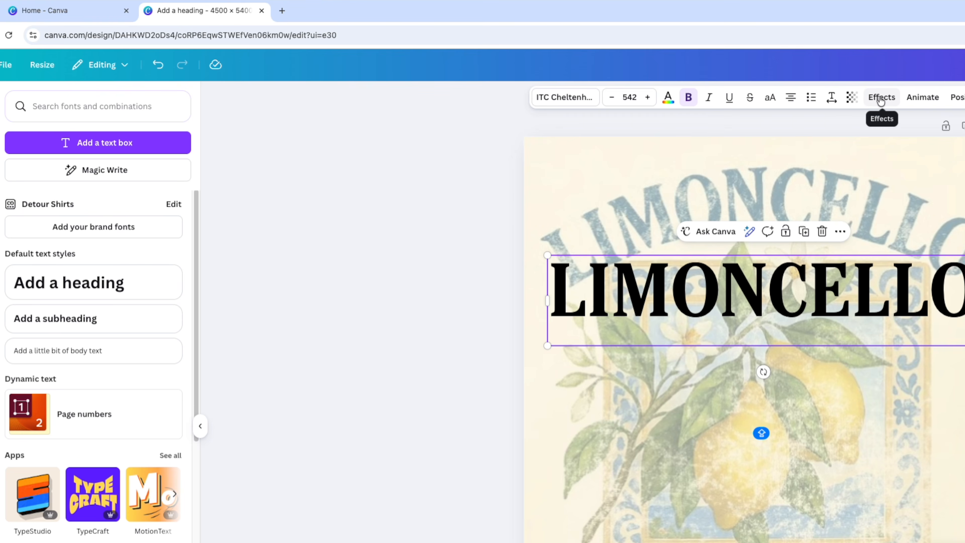
# Apply the Curve effect to the LIMONCELLO heading, move it over the reference title and set the curve to 50
pyautogui.click(881, 100)
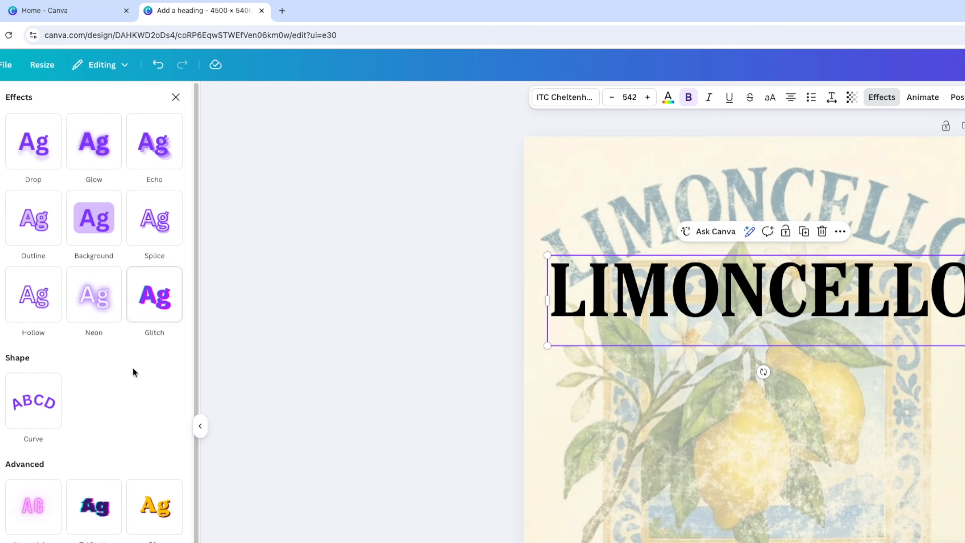
pyautogui.click(27, 408)
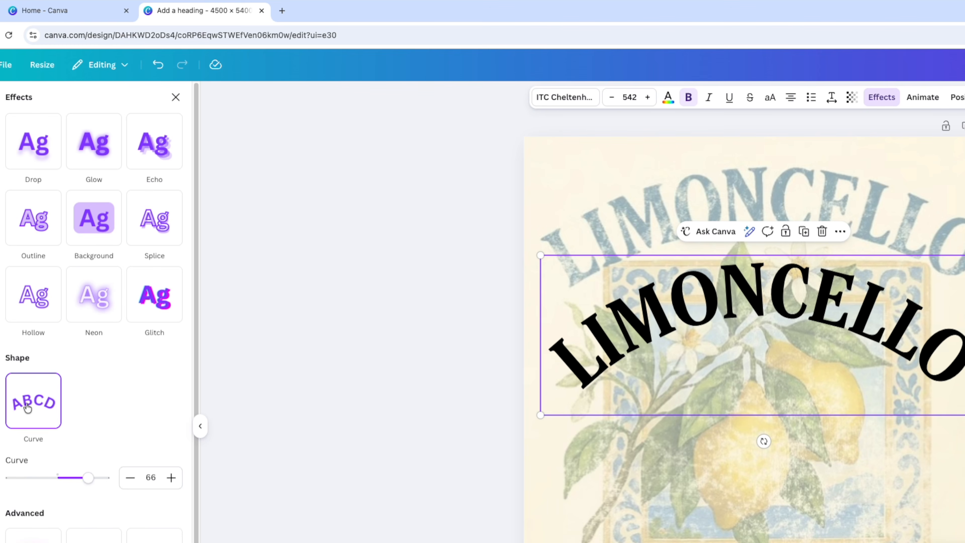
pyautogui.moveTo(775, 317); pyautogui.dragTo(783, 214)
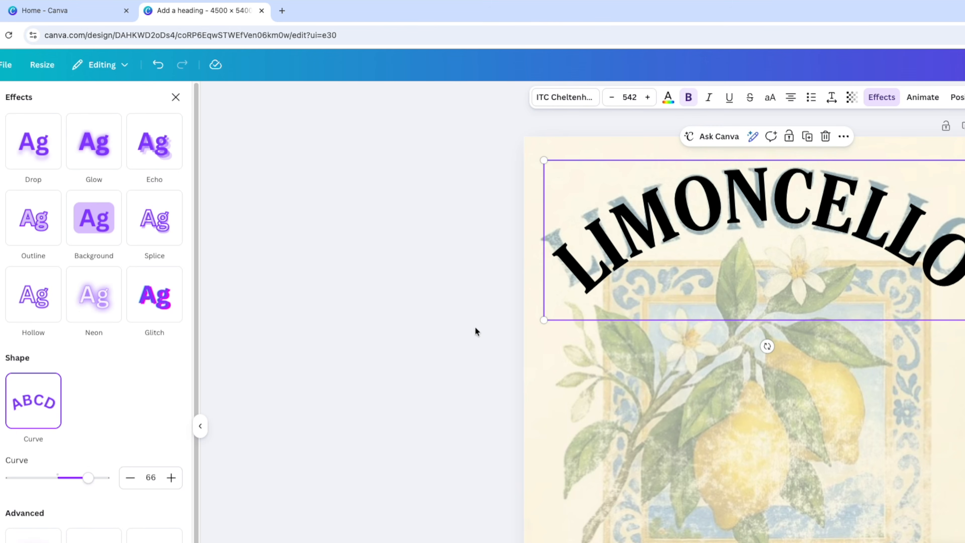
pyautogui.moveTo(86, 477); pyautogui.dragTo(81, 477)
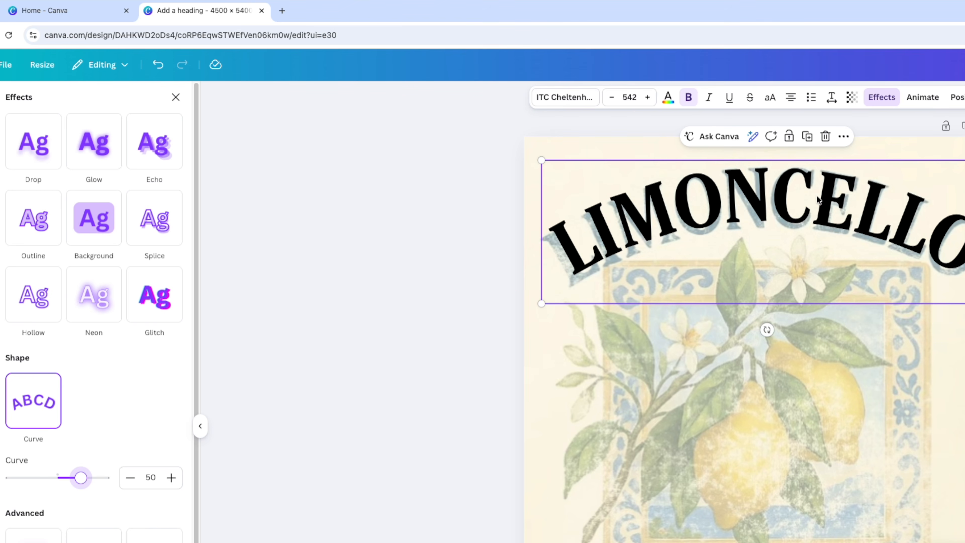
# Fine-tune the curved heading's position over the reference title, enlarge it to size 549 and deselect it
pyautogui.moveTo(793, 211); pyautogui.dragTo(789, 219)
pyautogui.moveTo(964, 169); pyautogui.dragTo(964, 167)
pyautogui.moveTo(904, 232); pyautogui.dragTo(904, 231)
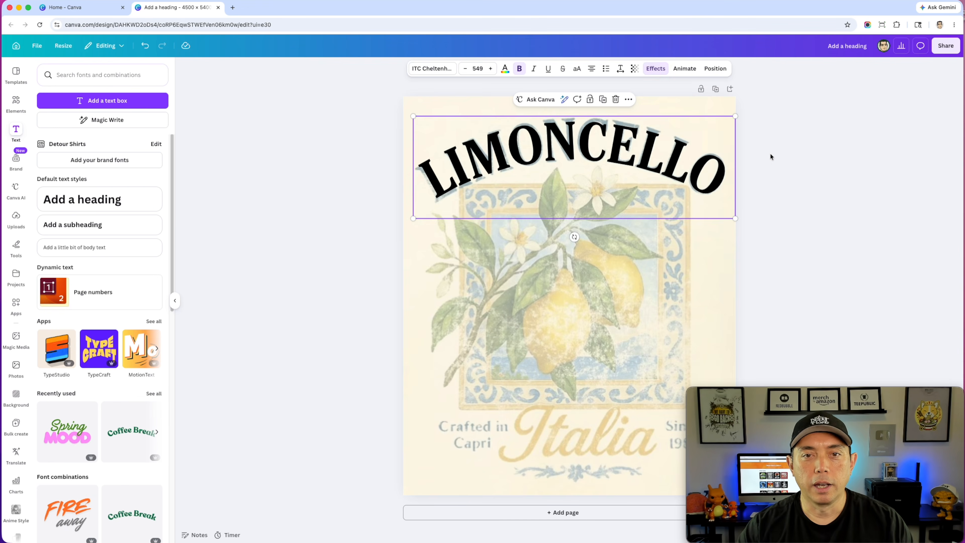
pyautogui.click(770, 154)
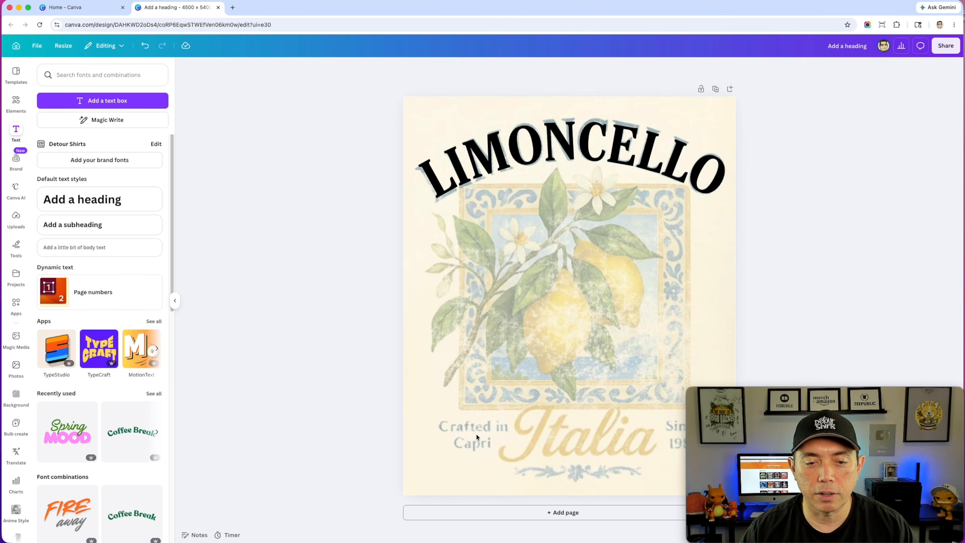
pyautogui.moveTo(768, 394)
pyautogui.moveTo(768, 394); pyautogui.dragTo(81, 394)
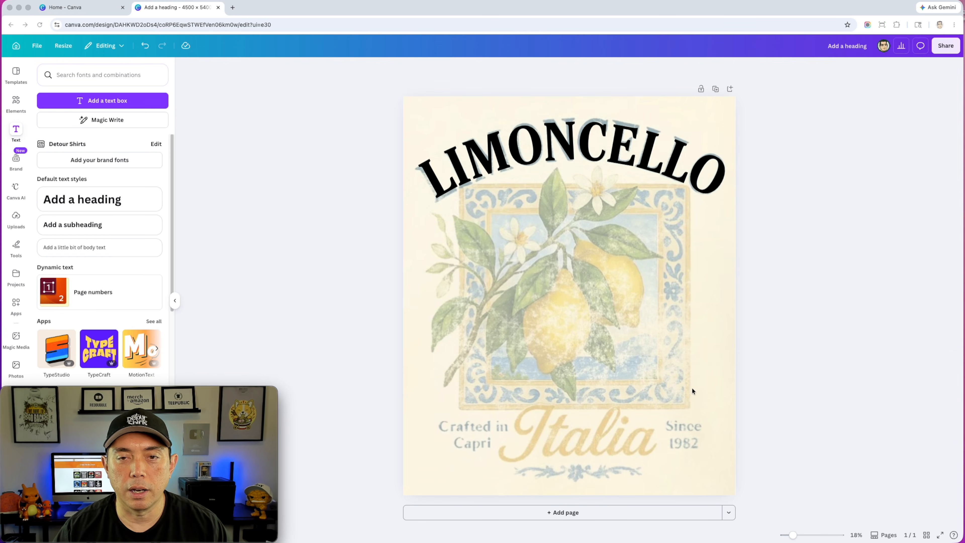
# Place a duplicate of the curved LIMONCELLO heading over the middle of the artwork and remove its Curve effect
pyautogui.click(617, 161)
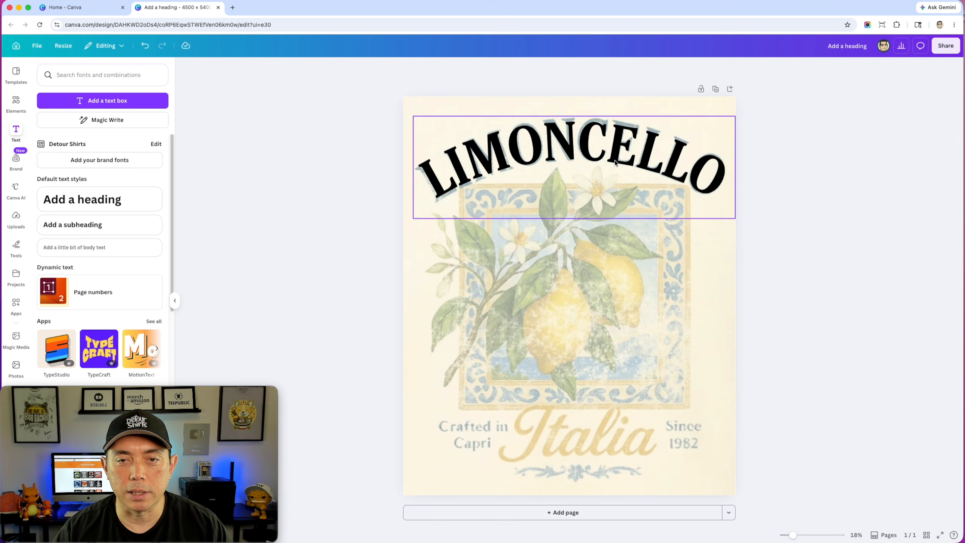
pyautogui.click(615, 162)
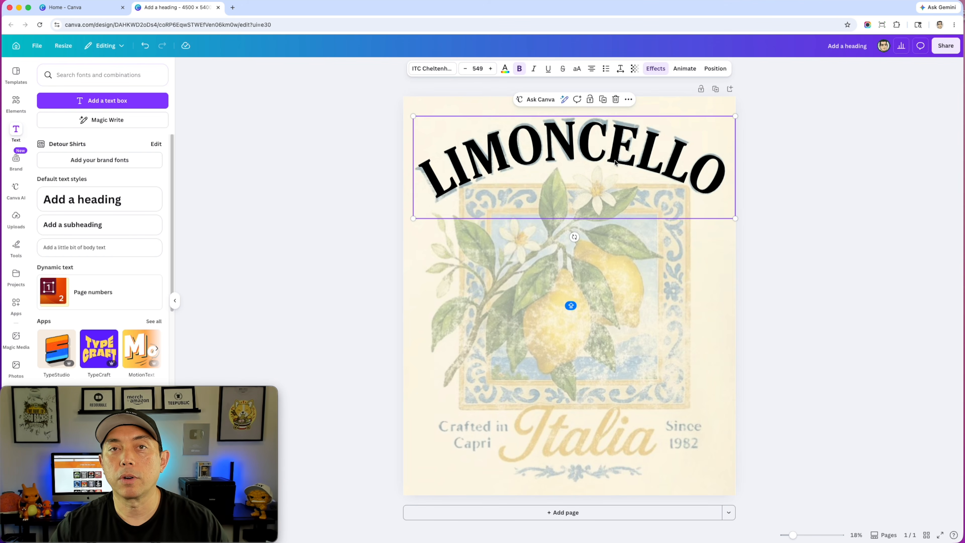
pyautogui.click(615, 162)
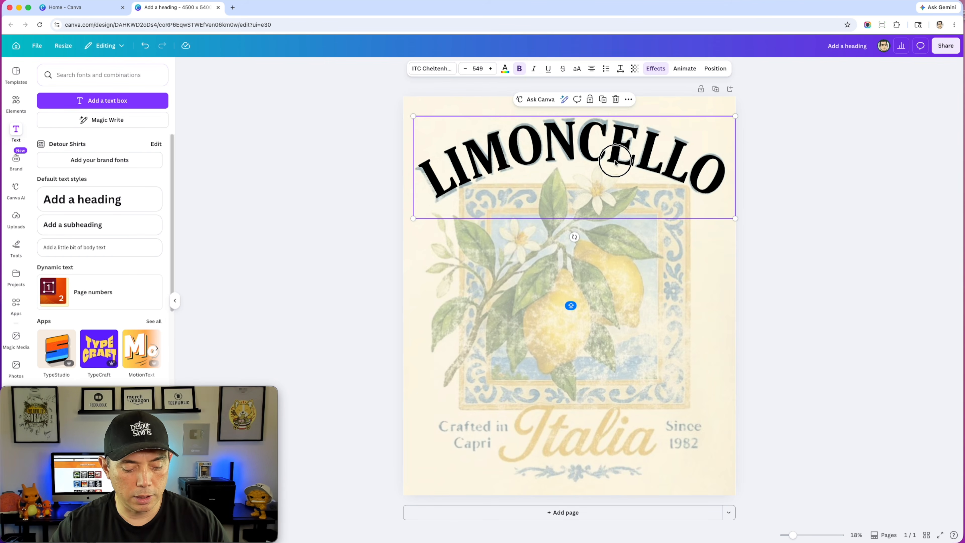
pyautogui.moveTo(615, 162); pyautogui.dragTo(616, 271)
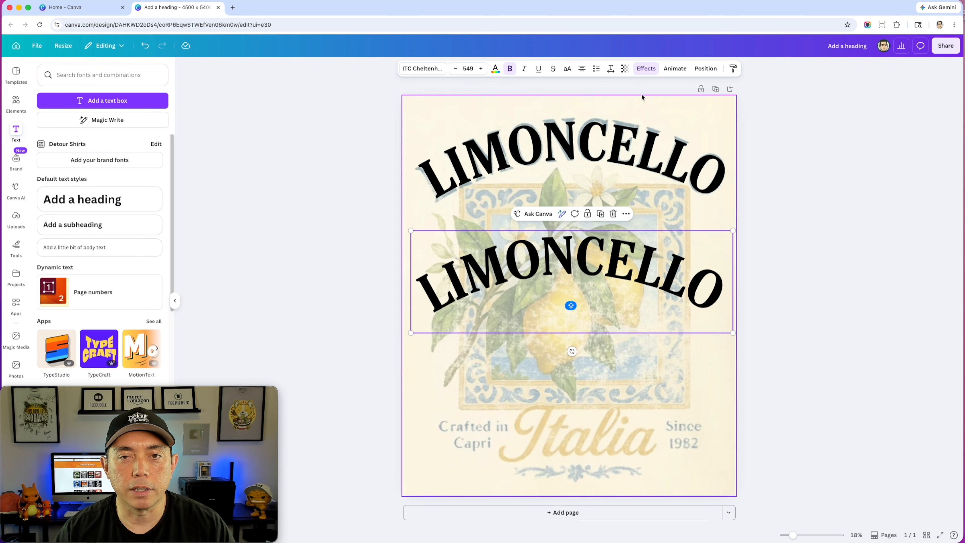
pyautogui.click(646, 70)
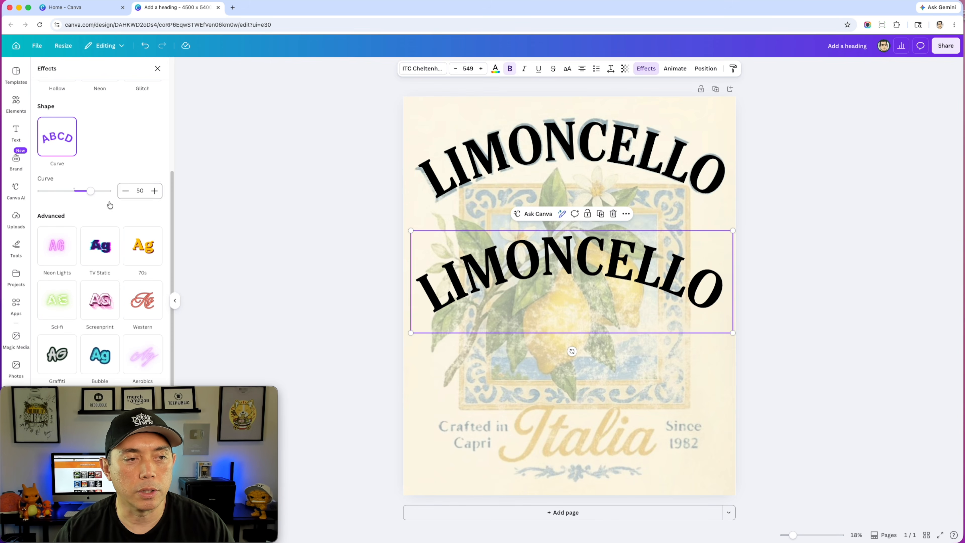
pyautogui.click(57, 138)
# Replace the duplicated LIMONCELLO heading's text with "Crafted in" on the first line and "Capri" on the second
pyautogui.click(665, 264)
pyautogui.click(664, 263)
pyautogui.doubleClick(663, 262)
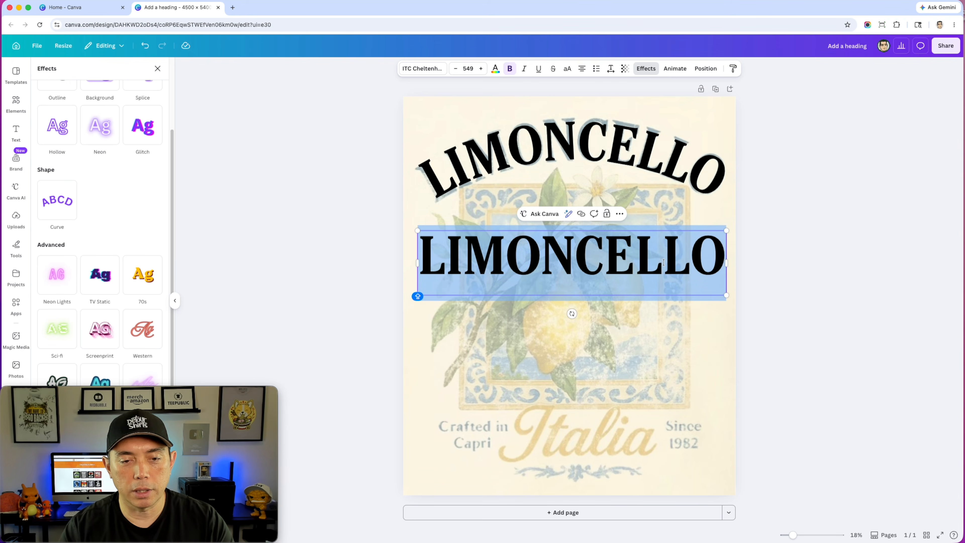
pyautogui.write('CRA')
pyautogui.press('BackSpace')
pyautogui.press('BackSpace')
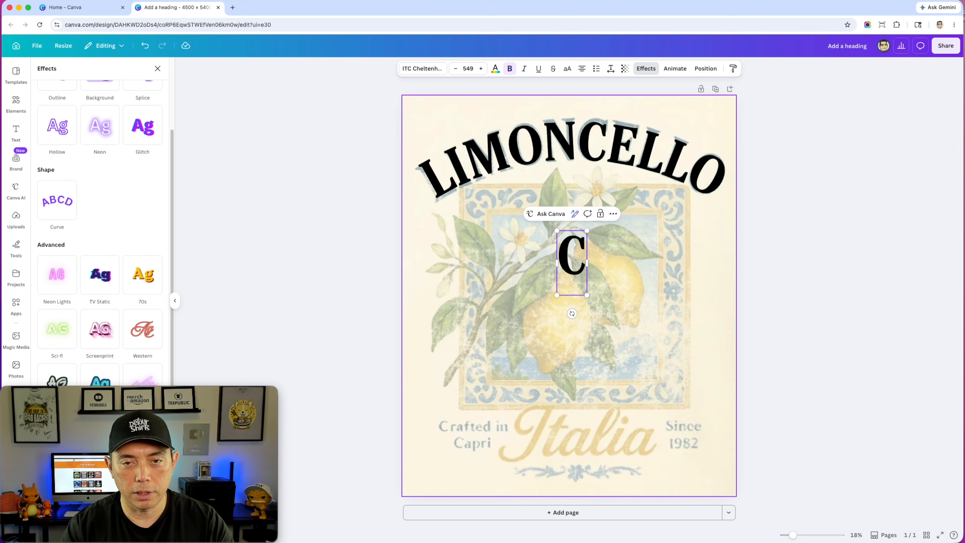
pyautogui.write('raft')
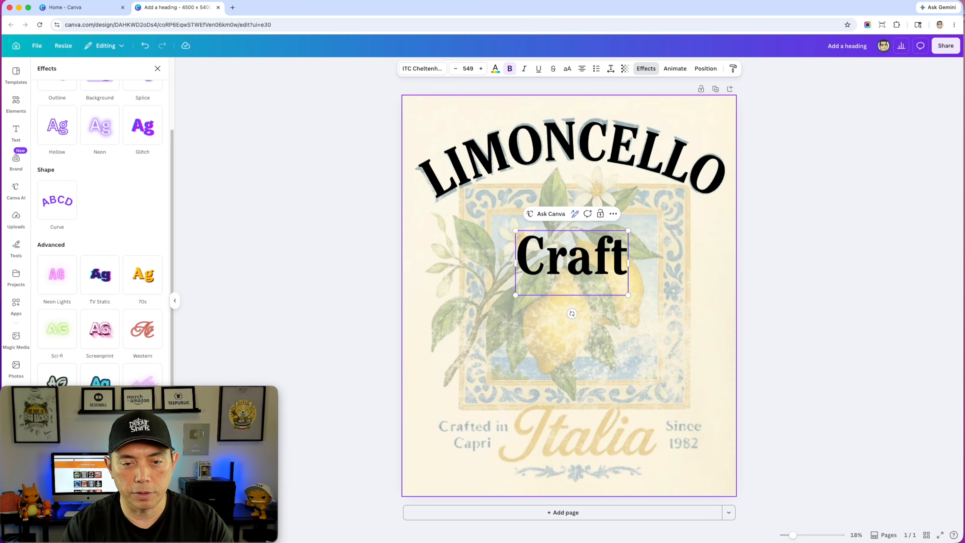
pyautogui.write('edin')
pyautogui.press('BackSpace')
pyautogui.press('BackSpace')
pyautogui.write('in')
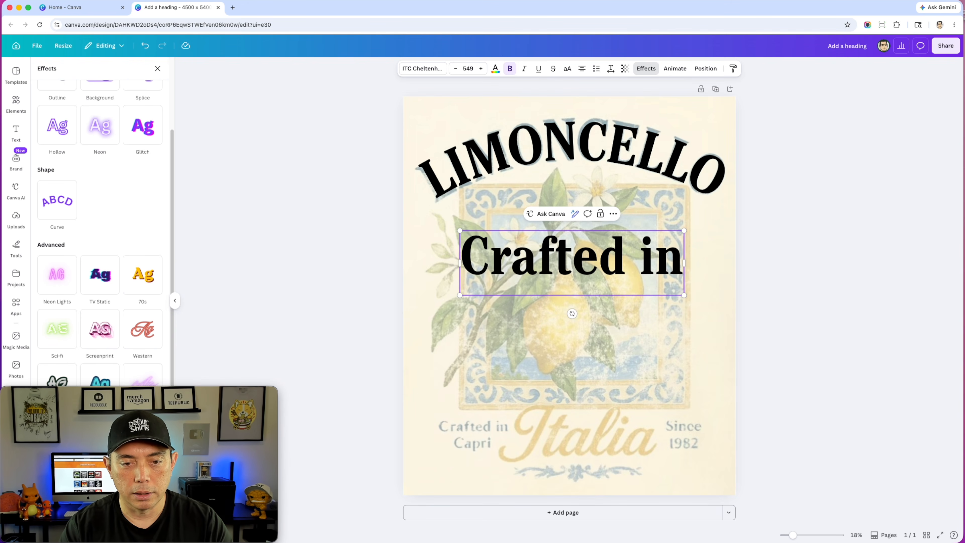
pyautogui.press('Return')
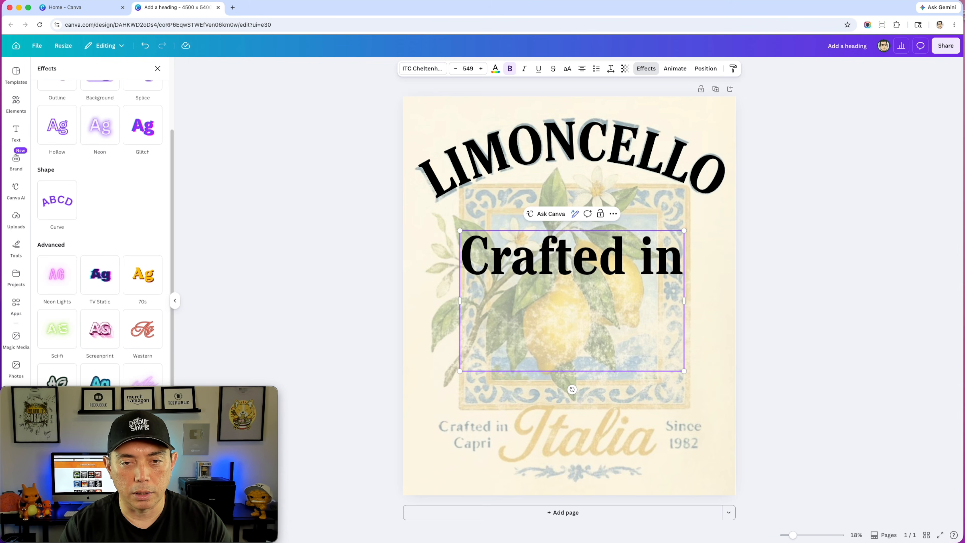
pyautogui.write('Capri')
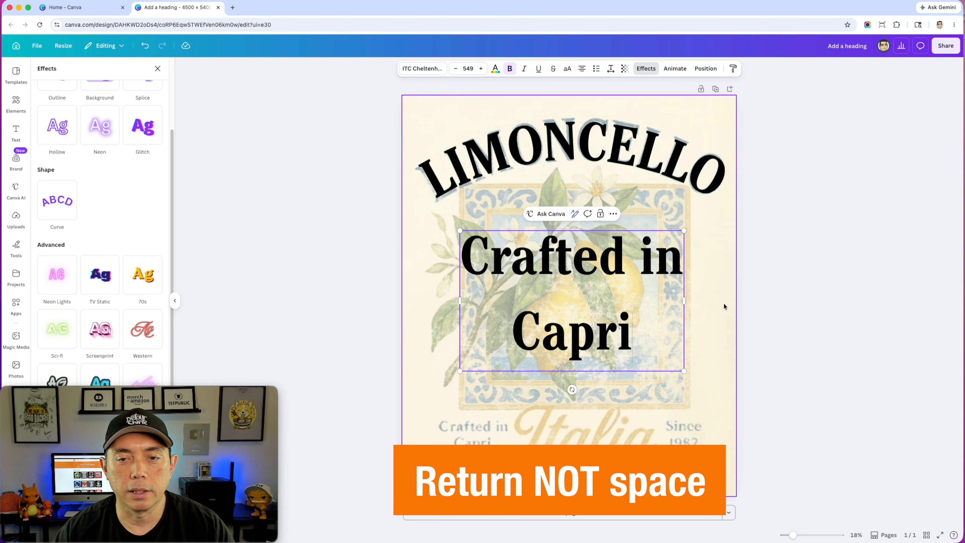
# Shrink the Crafted in Capri text to size 161 and place it over the matching reference lettering
pyautogui.press('Escape')
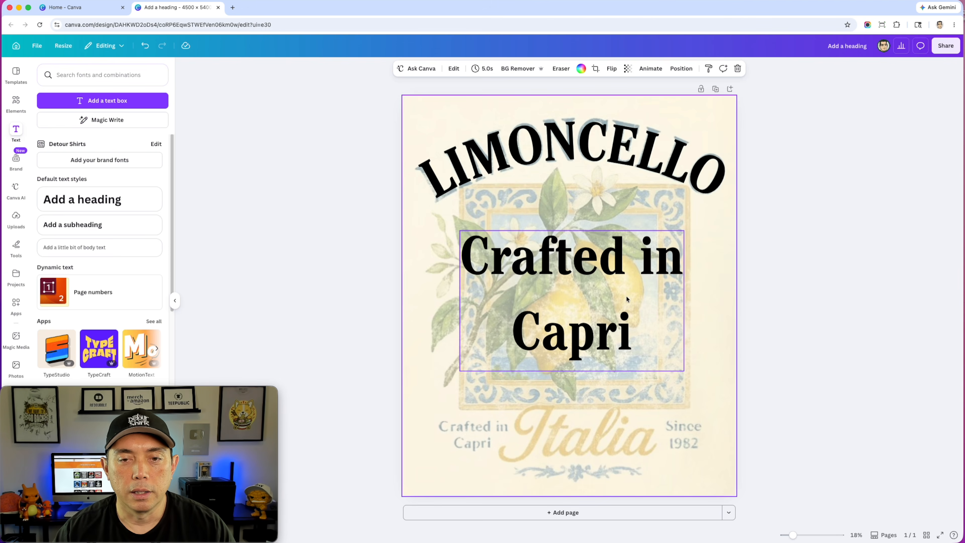
pyautogui.moveTo(683, 371); pyautogui.dragTo(526, 273)
pyautogui.moveTo(510, 239); pyautogui.dragTo(487, 425)
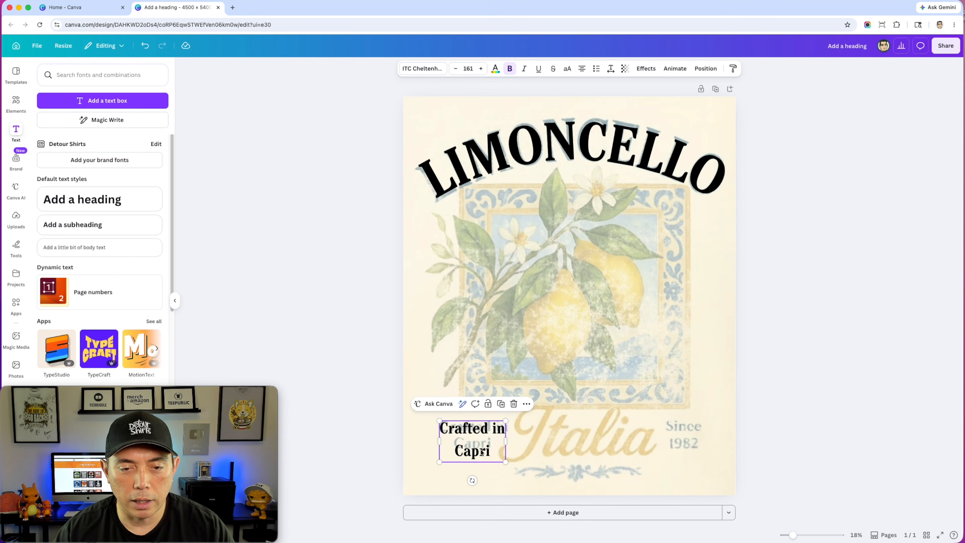
# Tighten the line spacing of the whole Crafted in Capri text to 0.96
pyautogui.doubleClick(486, 453)
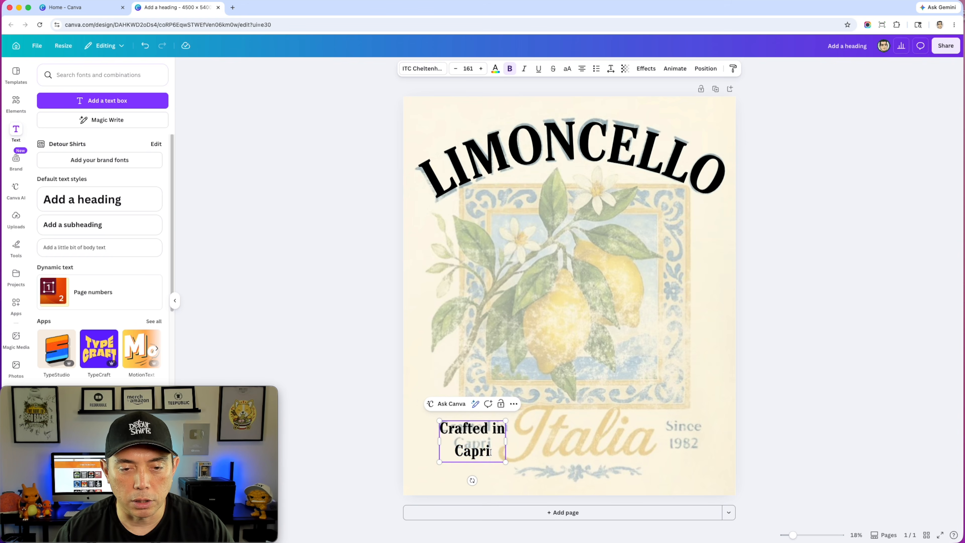
pyautogui.moveTo(491, 454); pyautogui.dragTo(430, 432)
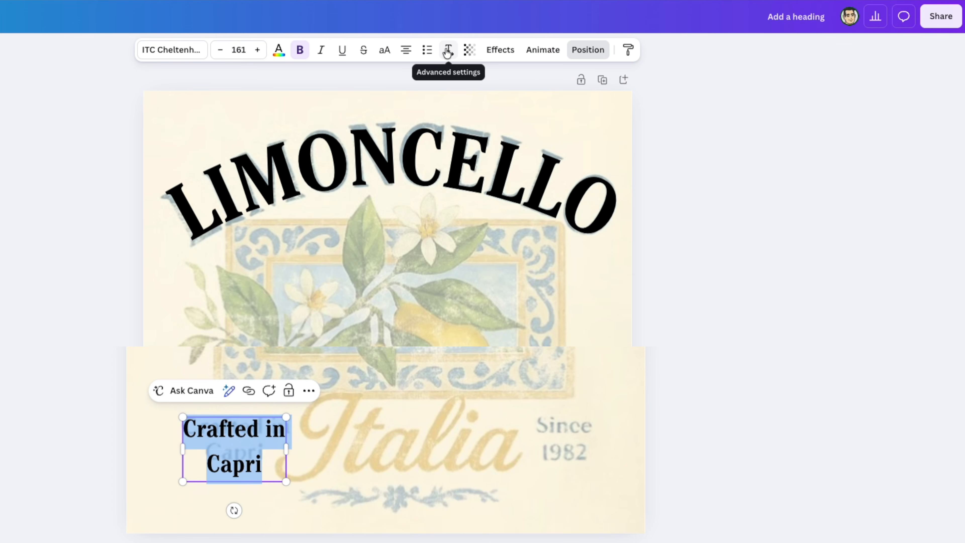
pyautogui.click(448, 51)
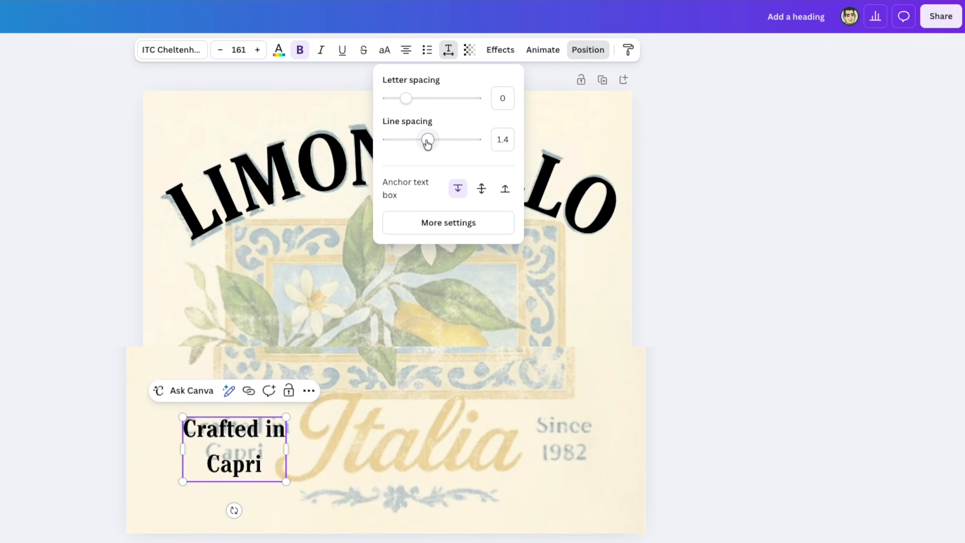
pyautogui.moveTo(427, 142); pyautogui.dragTo(408, 144)
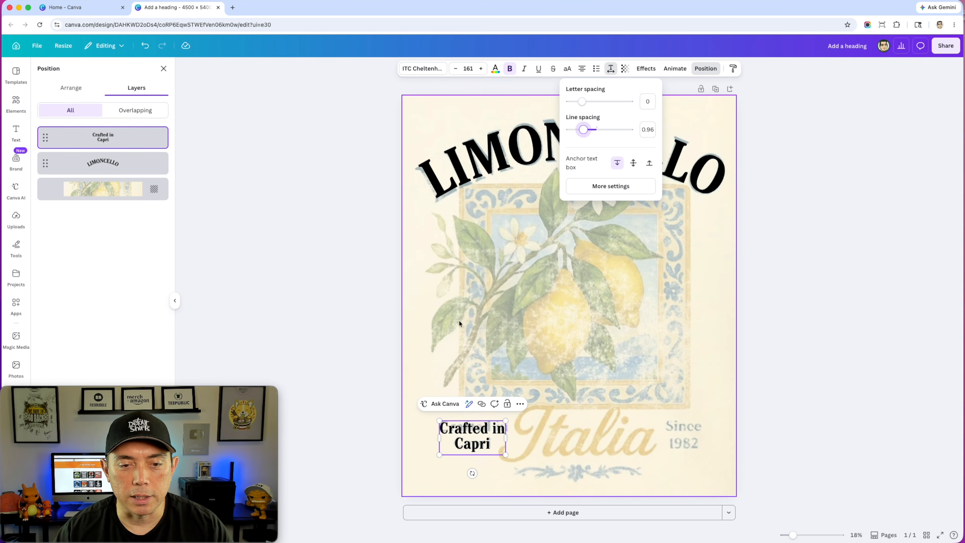
pyautogui.click(414, 315)
# Place a duplicate of the Crafted in Capri text above the reference Since 1982 lettering and reword it as "Since" over "1982"
pyautogui.click(471, 430)
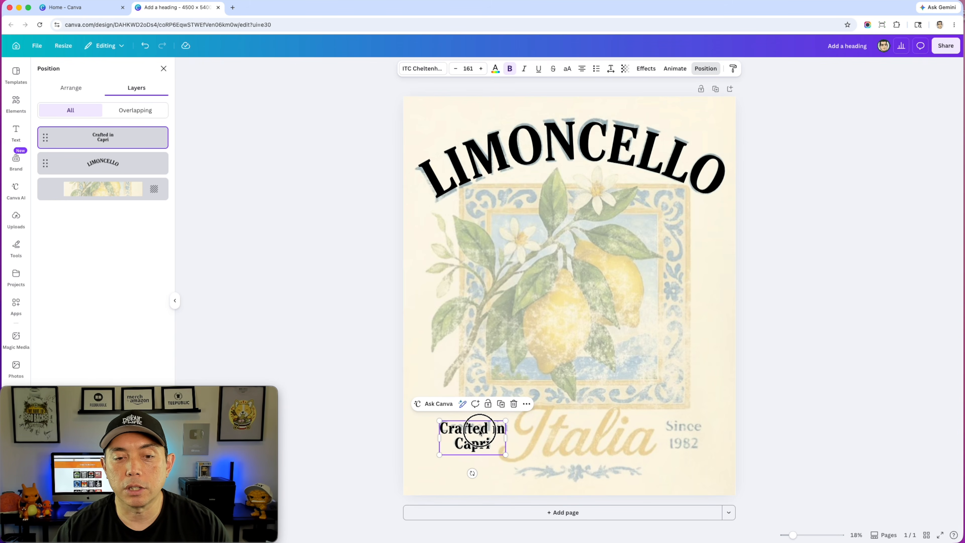
pyautogui.moveTo(480, 431); pyautogui.dragTo(696, 380)
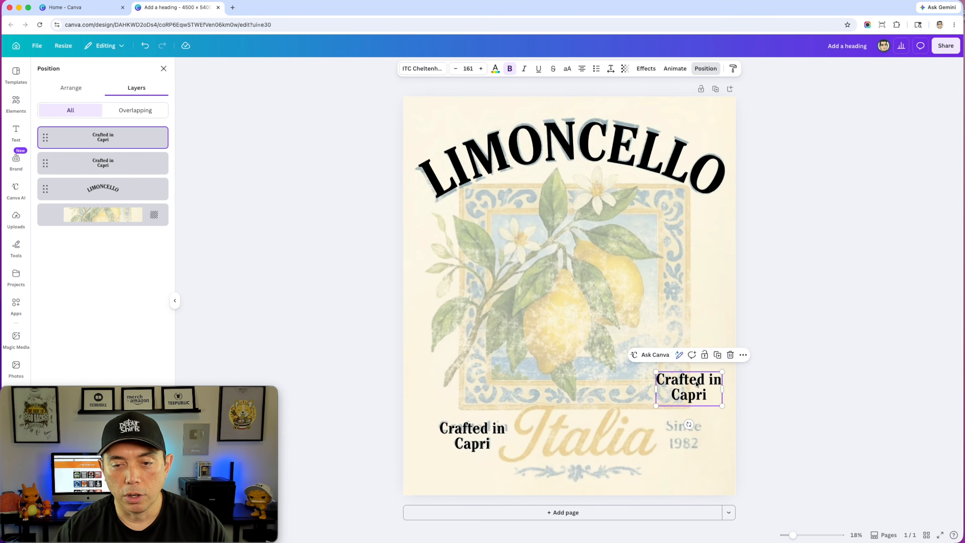
pyautogui.doubleClick(696, 381)
pyautogui.write('Since')
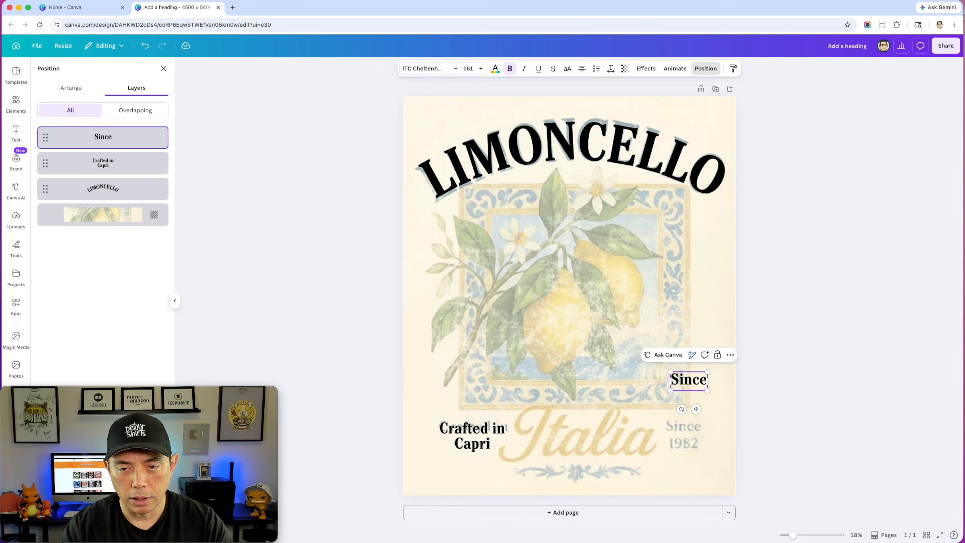
pyautogui.press('Return')
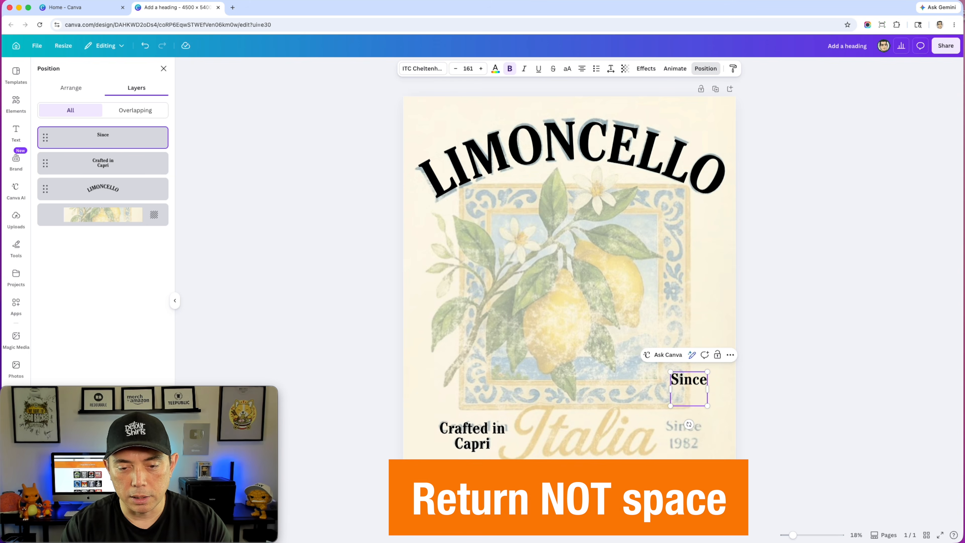
pyautogui.write('1982')
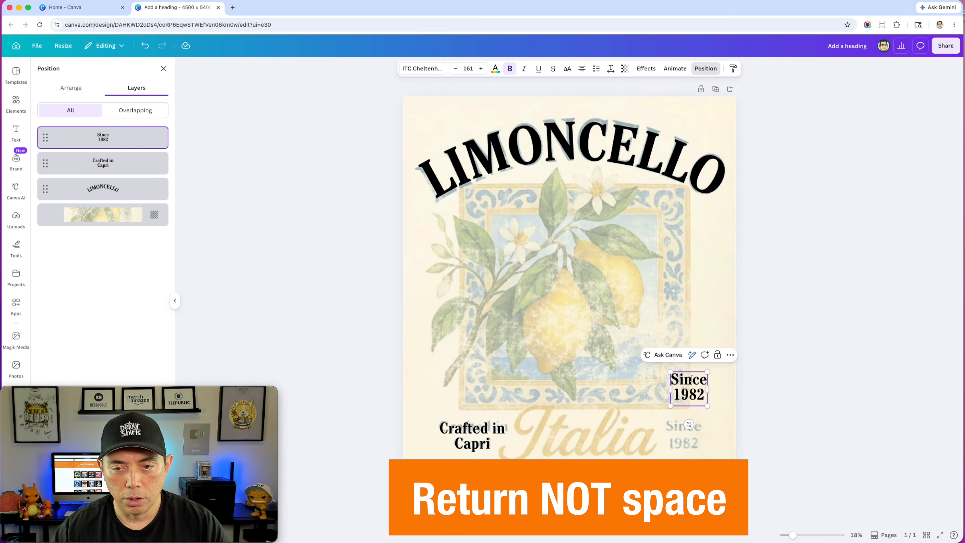
# Move the Since 1982 text over the matching reference lettering and deselect it
pyautogui.click(694, 394)
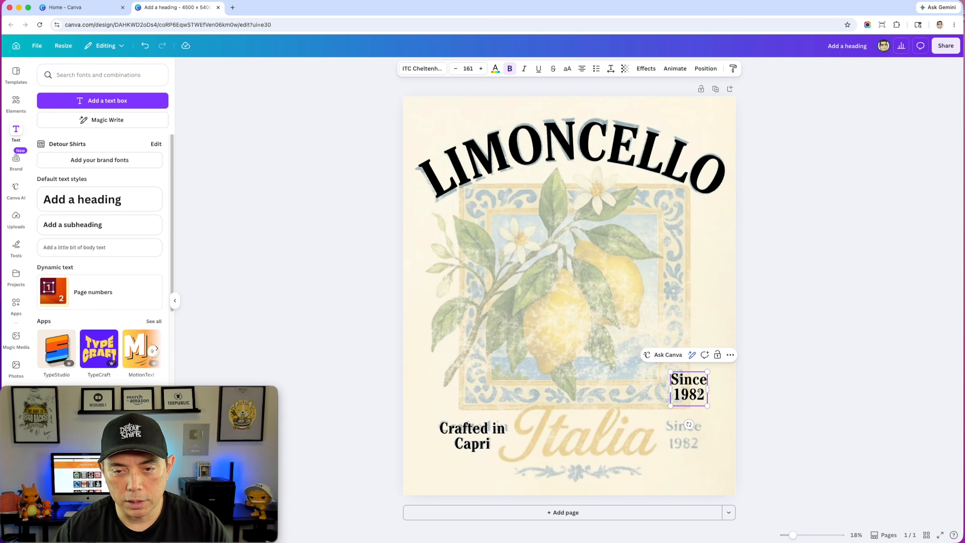
pyautogui.click(759, 373)
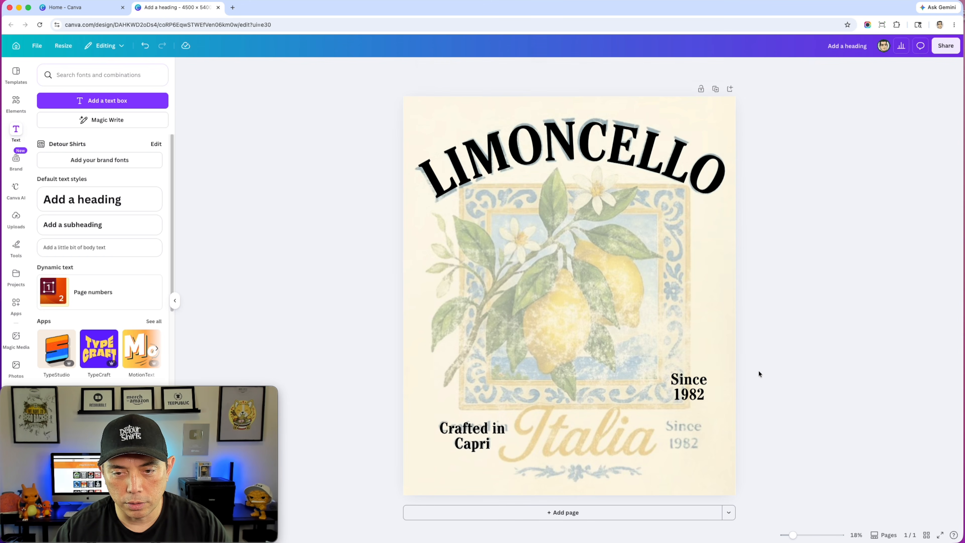
pyautogui.moveTo(699, 382); pyautogui.dragTo(695, 427)
pyautogui.click(750, 352)
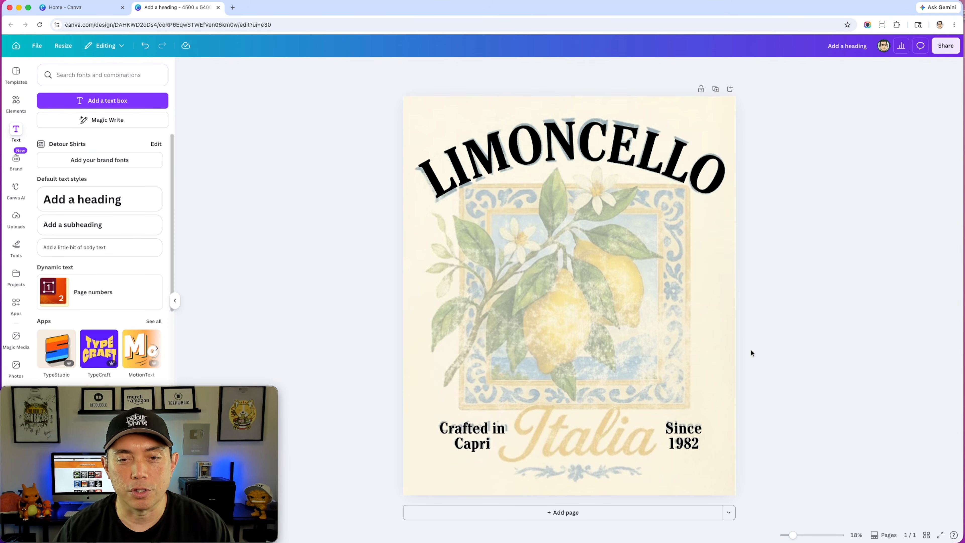
# Place a duplicate of the Crafted in Capri text in the middle of the artwork and reword it as "Italia"
pyautogui.click(473, 433)
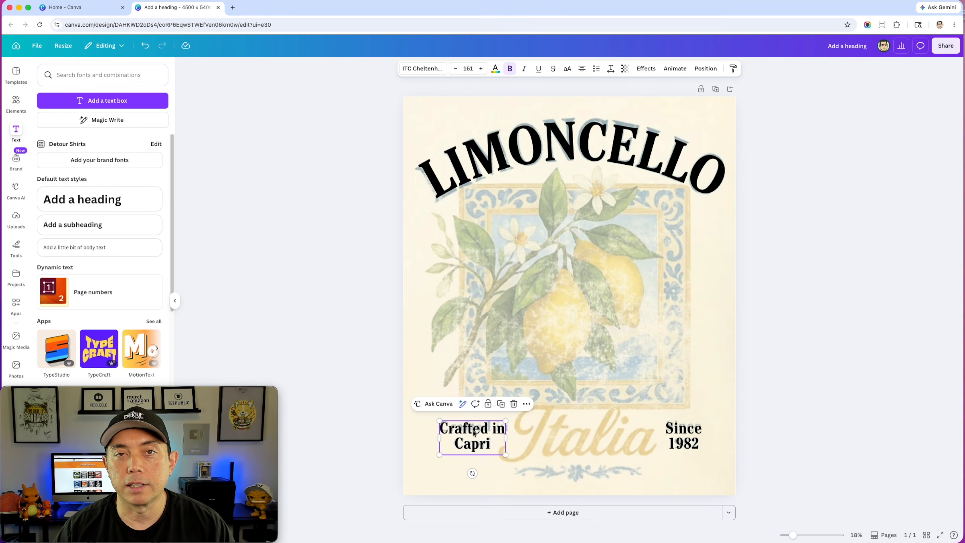
pyautogui.moveTo(481, 419); pyautogui.dragTo(568, 291)
pyautogui.doubleClick(570, 312)
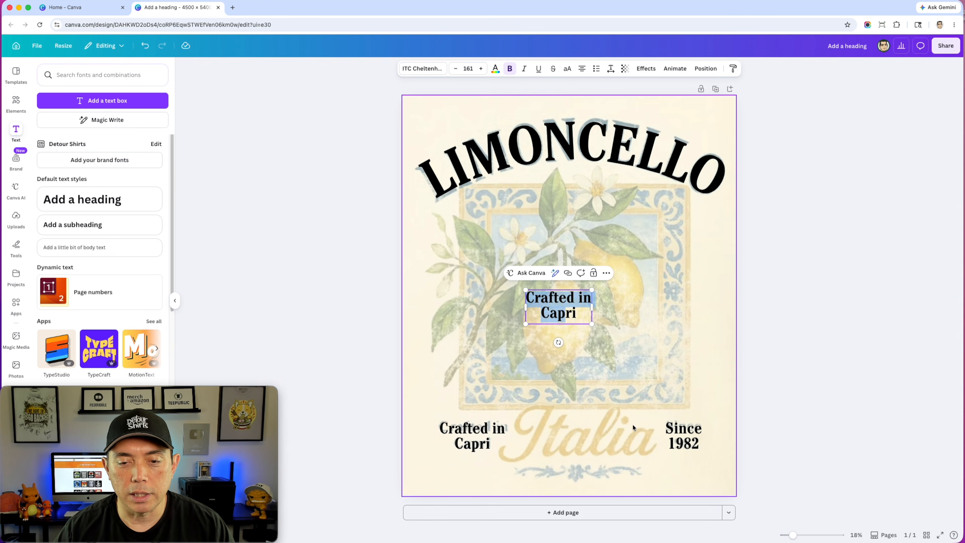
pyautogui.click(577, 313)
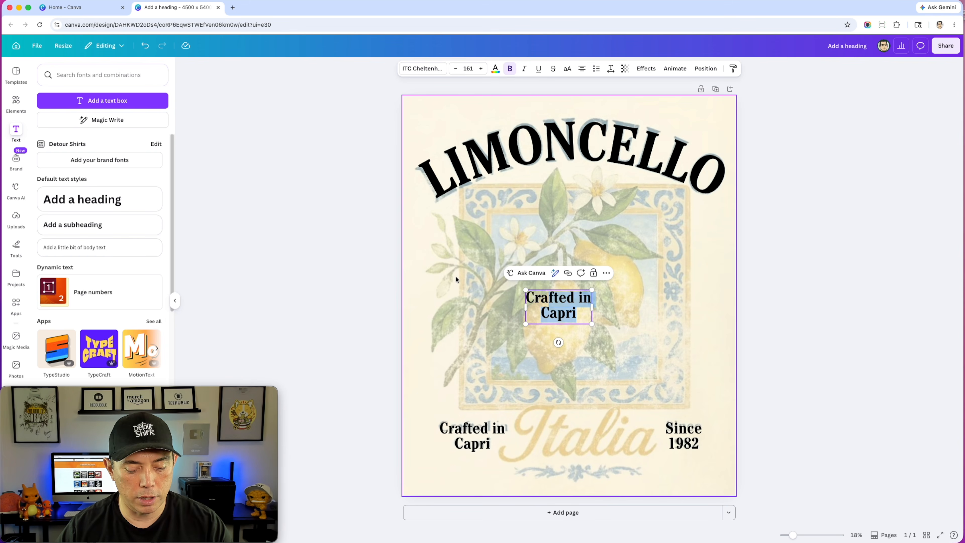
pyautogui.write('Italia')
# Enlarge the Italia text to size 633 and reposition it over the lemons in the middle of the artwork
pyautogui.press('Escape')
pyautogui.moveTo(578, 291); pyautogui.dragTo(680, 234)
pyautogui.moveTo(605, 254); pyautogui.dragTo(567, 298)
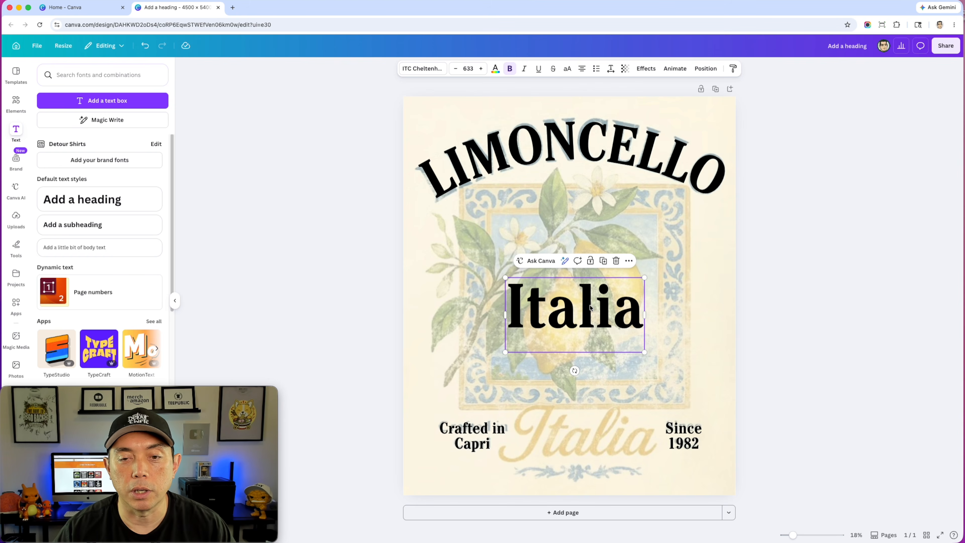
# Search the fonts for "script" and set the Italia text in Brush Script
pyautogui.click(421, 69)
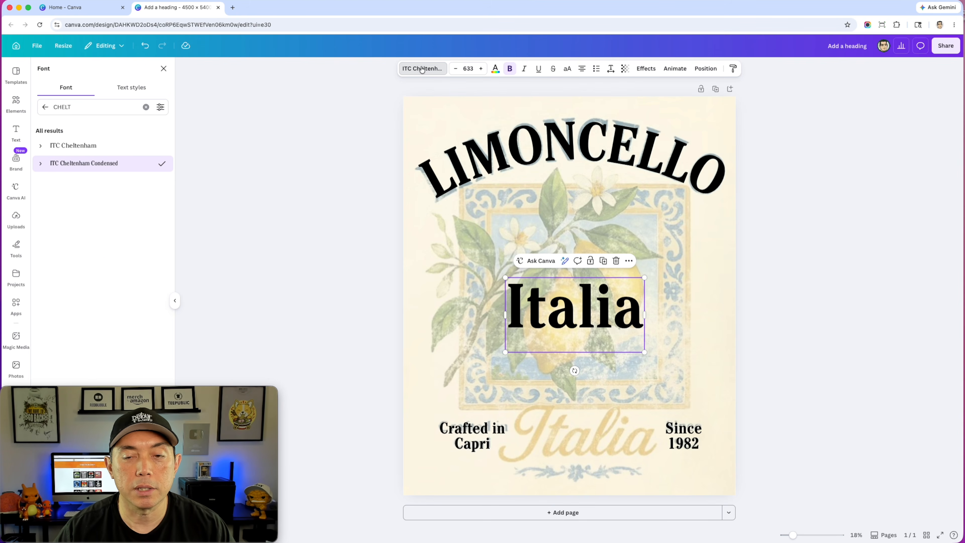
pyautogui.doubleClick(69, 106)
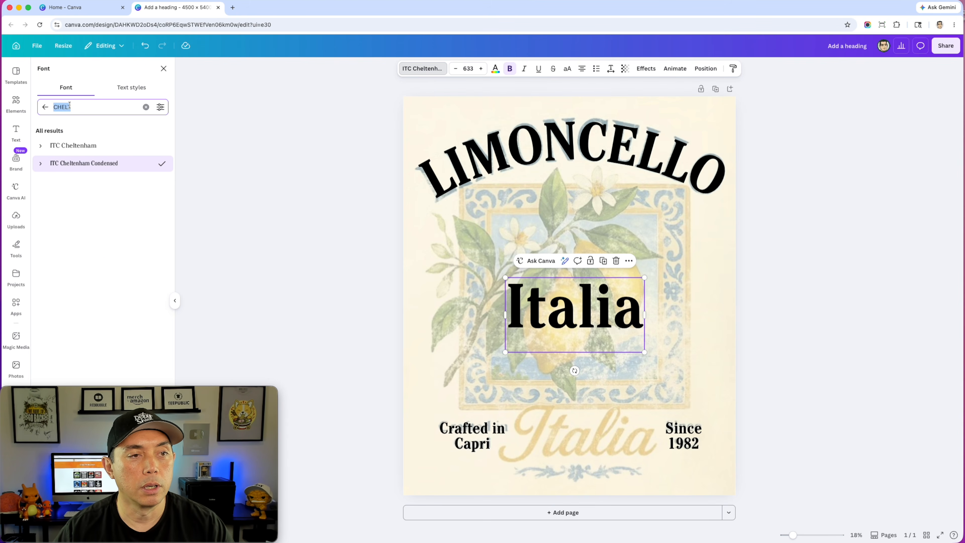
pyautogui.write('s')
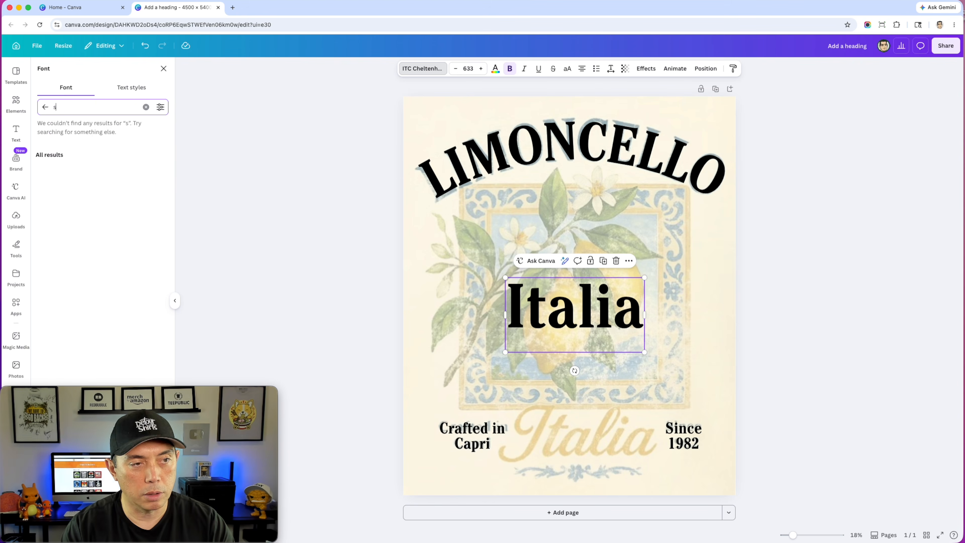
pyautogui.write('cript')
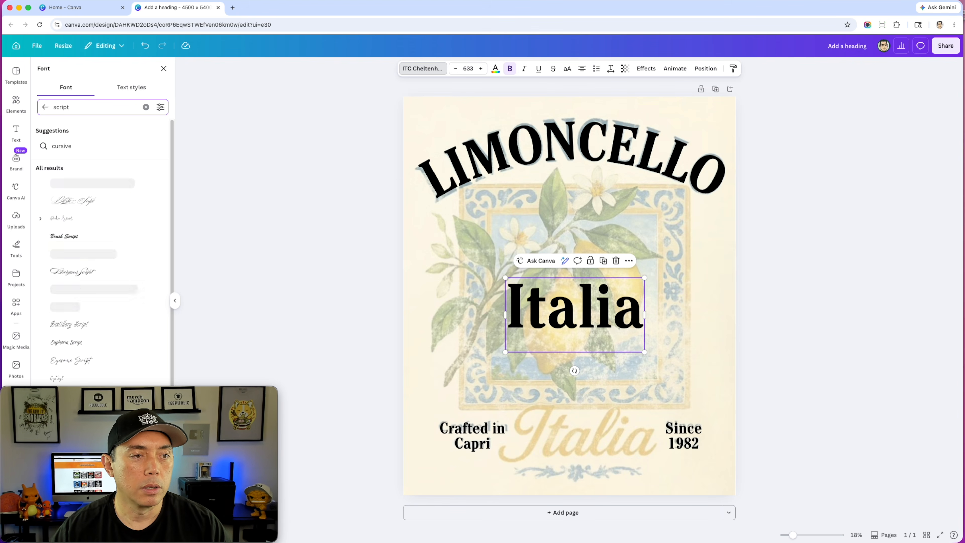
pyautogui.click(74, 237)
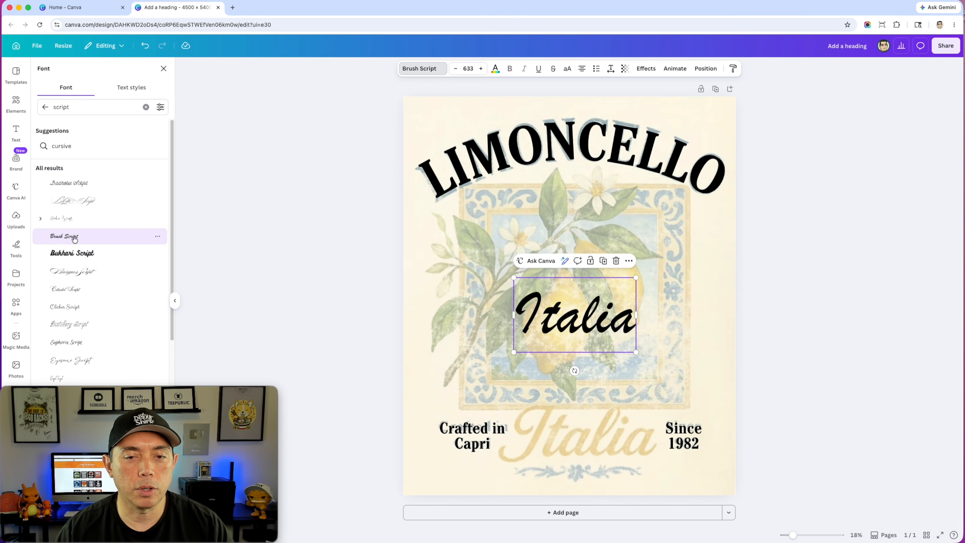
# Duplicate the Italia text below the original and set the lower copy in Nexa Script
pyautogui.moveTo(604, 330)
pyautogui.mouseDown()
pyautogui.moveTo(611, 376)
pyautogui.moveTo(586, 381)
pyautogui.moveTo(582, 304)
pyautogui.mouseUp()
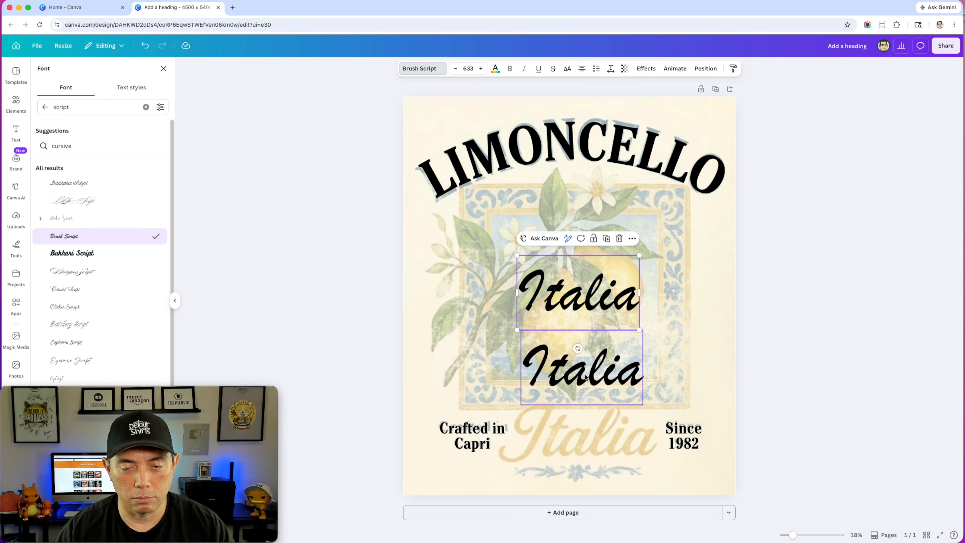
pyautogui.click(586, 377)
pyautogui.doubleClick(585, 377)
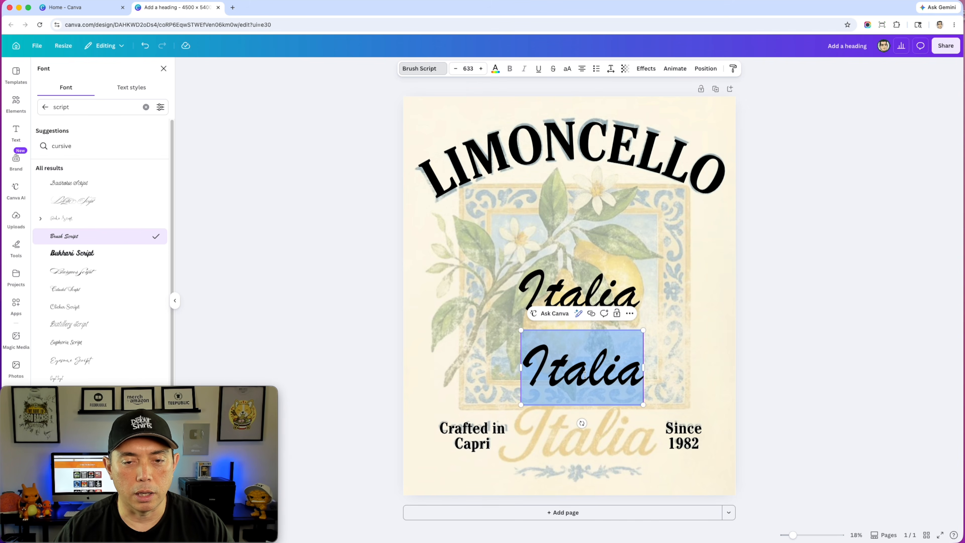
pyautogui.scroll(-6, 98, 299)
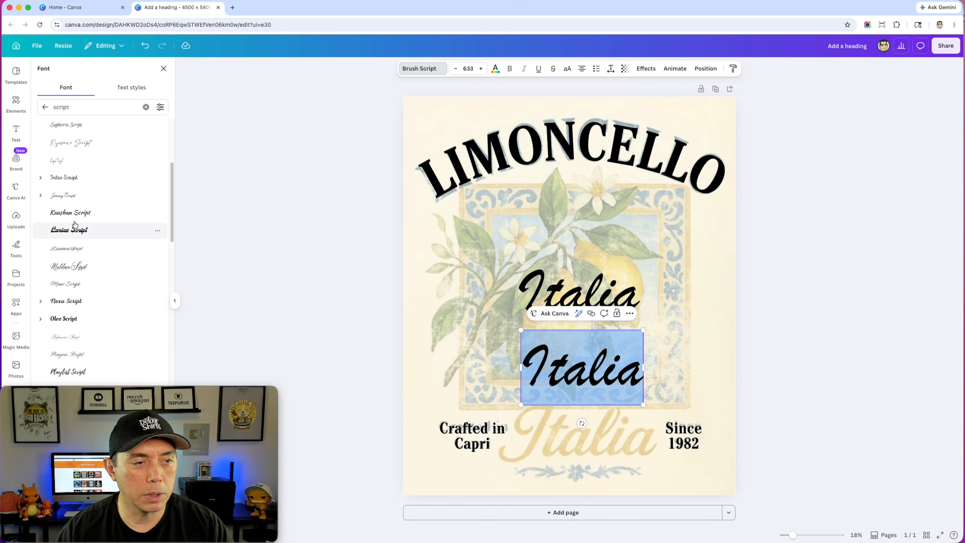
pyautogui.click(74, 219)
pyautogui.scroll(-2, 78, 266)
pyautogui.click(76, 275)
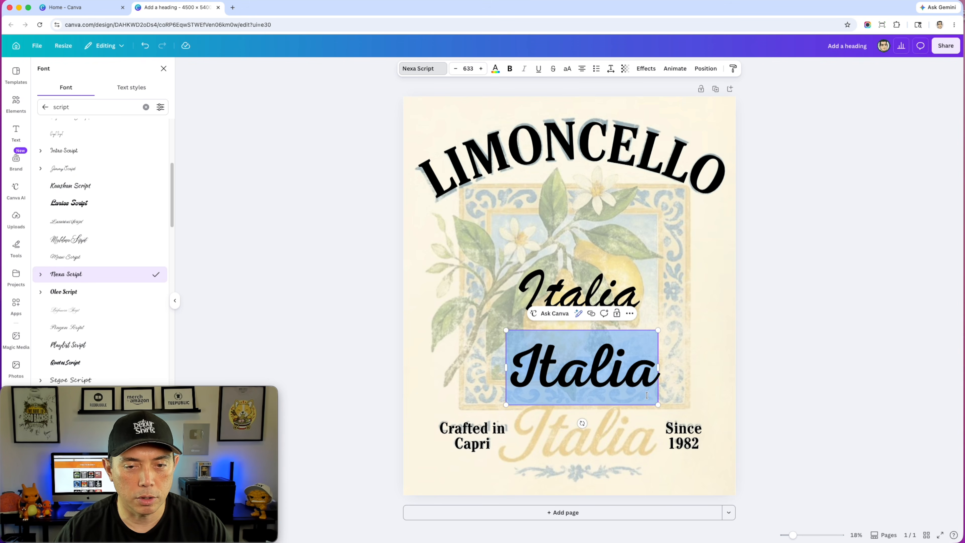
# Shift the Nexa Script Italia slightly up and to the right beneath the Brush Script version and deselect it
pyautogui.click(697, 314)
pyautogui.moveTo(610, 381)
pyautogui.mouseDown()
pyautogui.moveTo(606, 451)
pyautogui.moveTo(615, 373)
pyautogui.mouseUp()
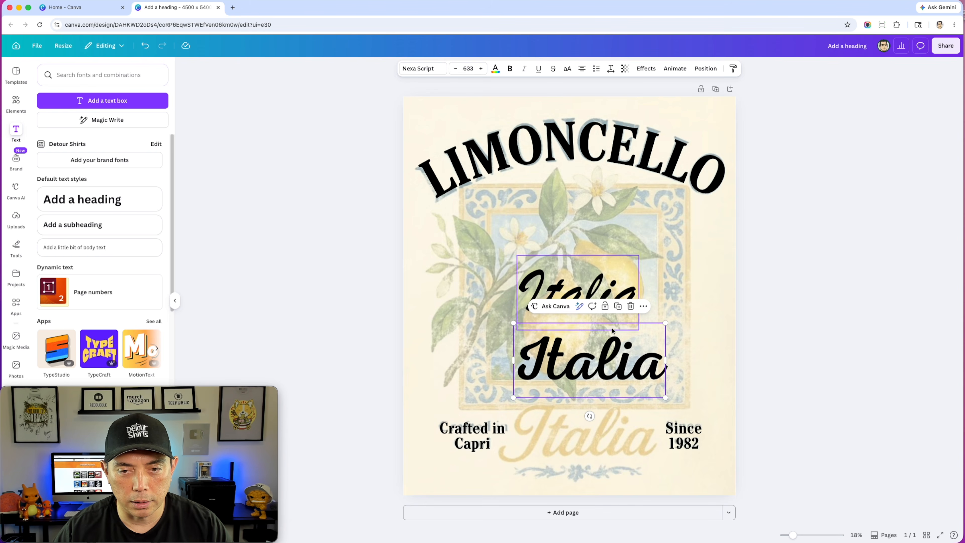
pyautogui.click(669, 284)
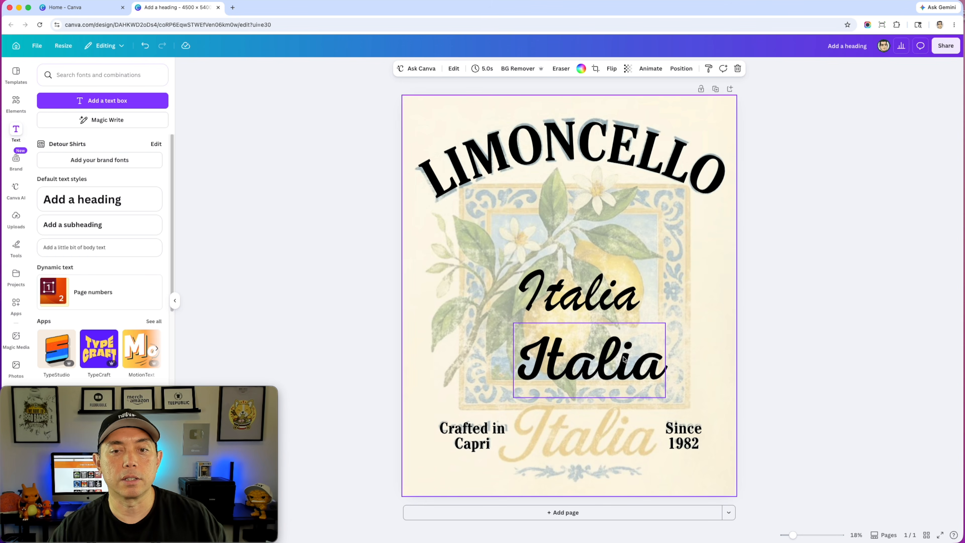
# Delete the Brush Script Italia and move the Nexa Script Italia down between Crafted in Capri and Since 1982
pyautogui.click(613, 319)
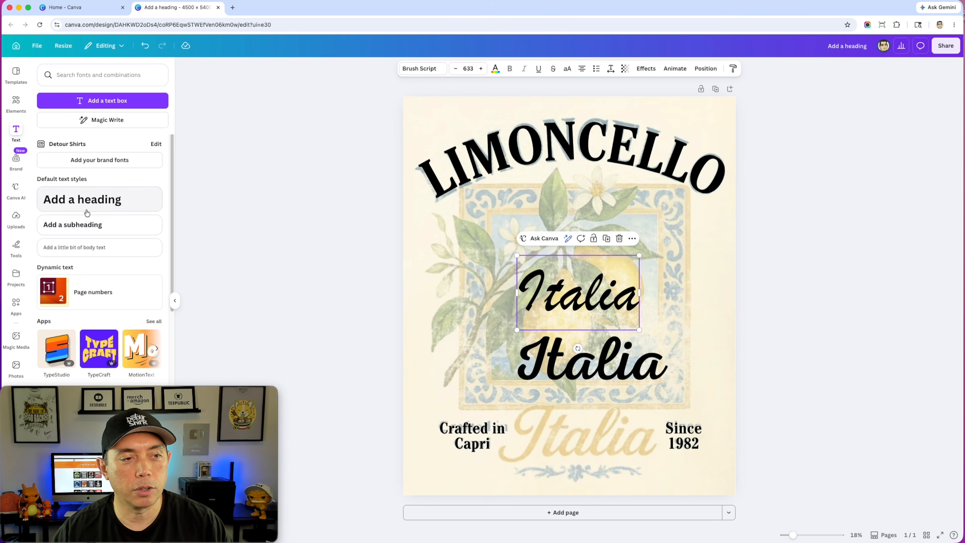
pyautogui.click(421, 268)
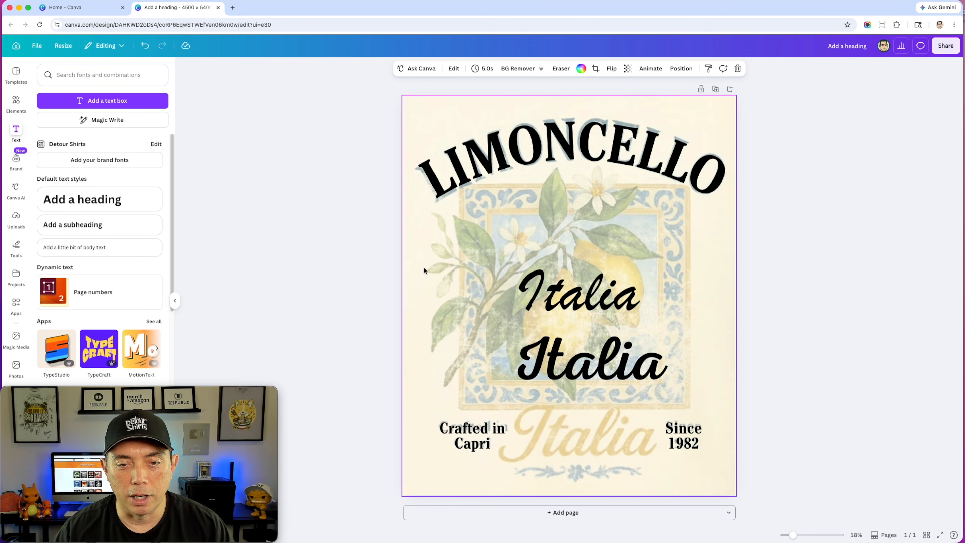
pyautogui.click(583, 294)
pyautogui.press('Delete')
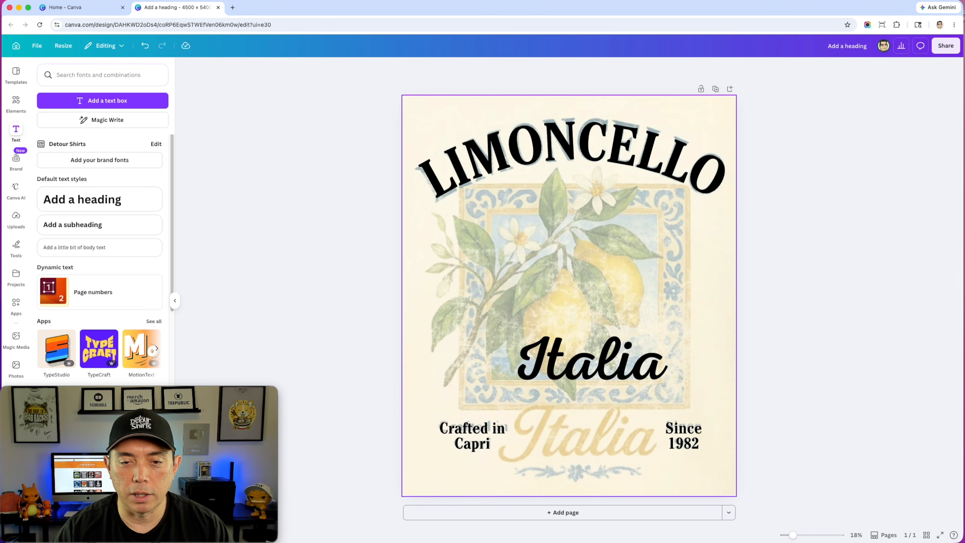
pyautogui.moveTo(598, 367); pyautogui.dragTo(588, 442)
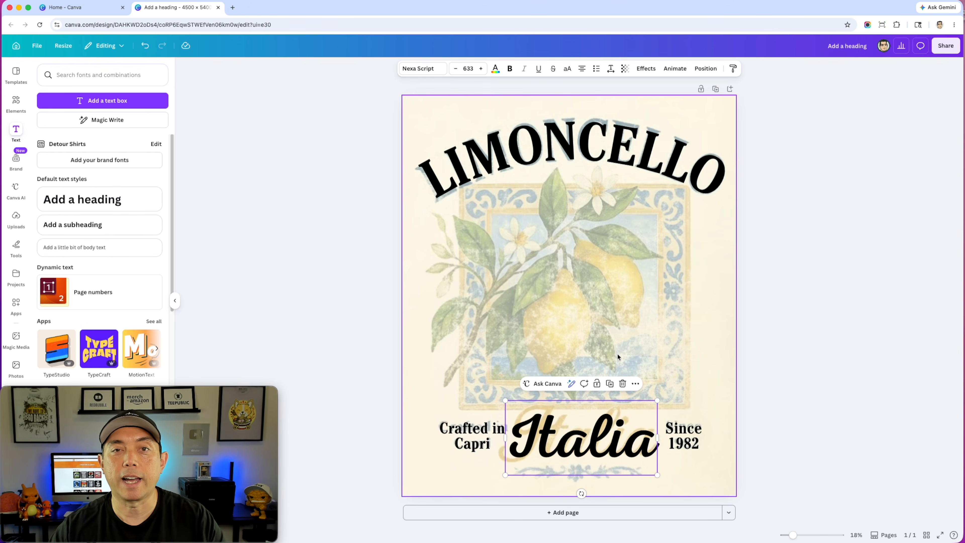
pyautogui.click(702, 339)
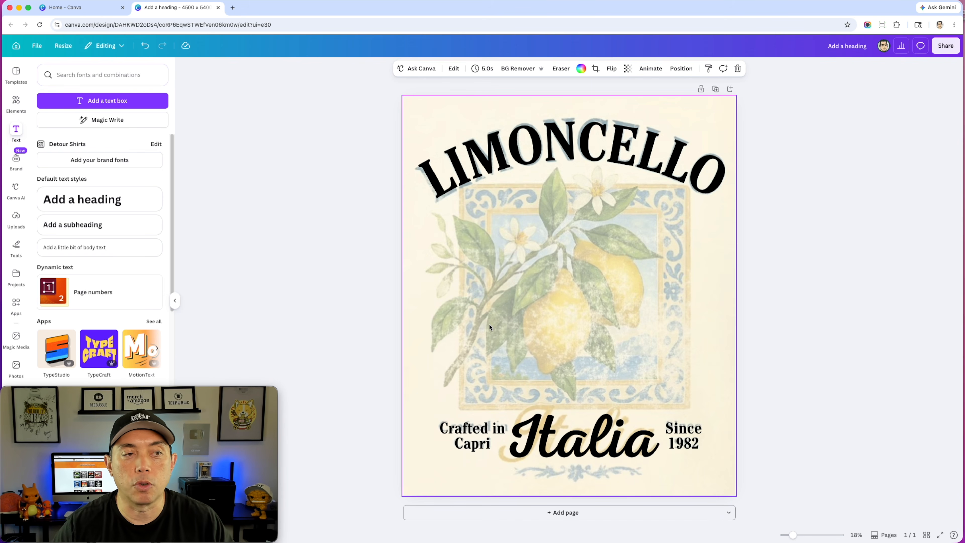
# Search the elements for "lemon", show all graphics, and add the leafy branch with three speckled lemons to the design
pyautogui.click(16, 100)
pyautogui.click(75, 78)
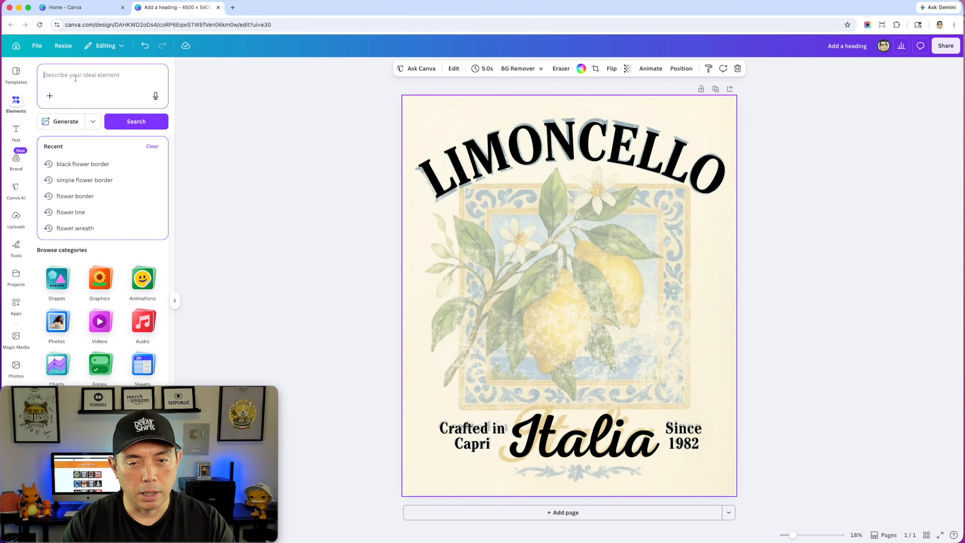
pyautogui.write('lemon')
pyautogui.press('Return')
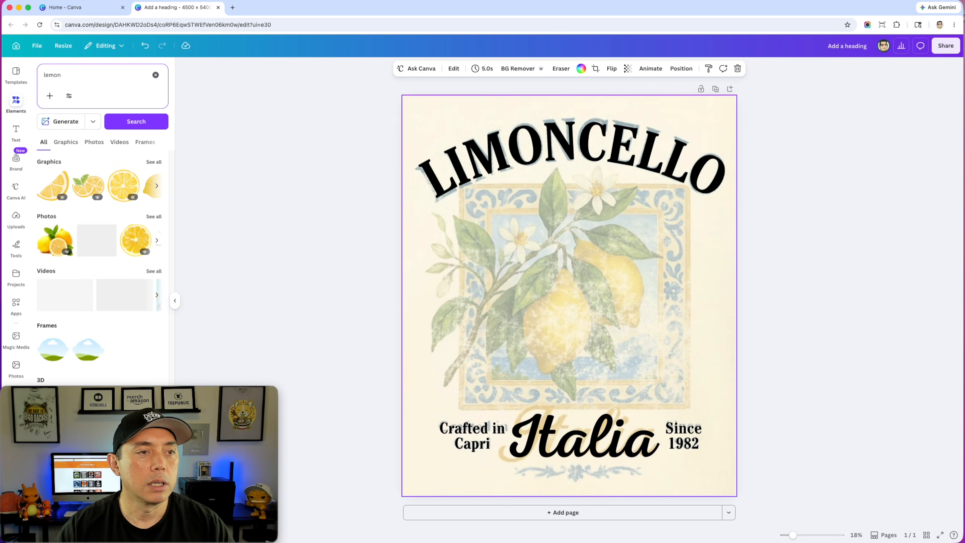
pyautogui.click(157, 163)
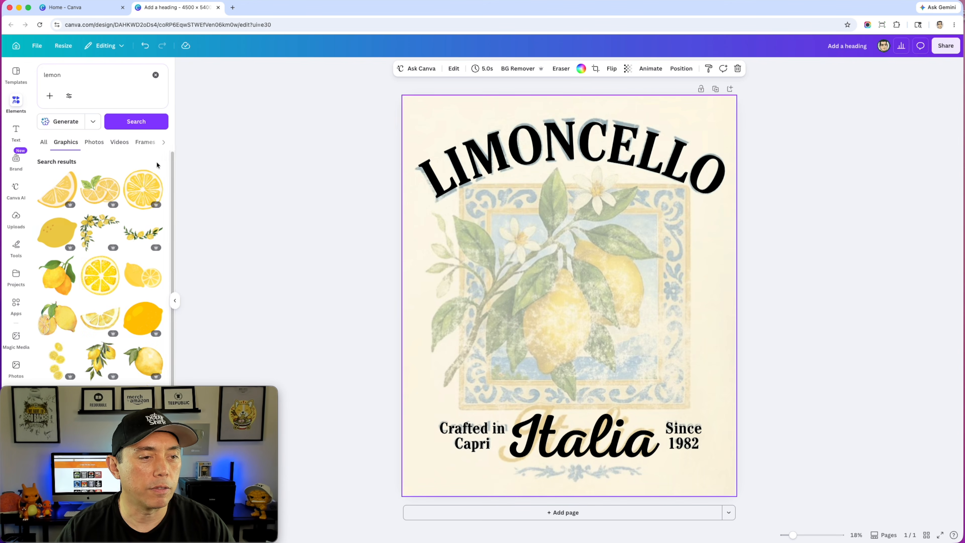
pyautogui.scroll(-3, 128, 252)
pyautogui.scroll(-5, 128, 252)
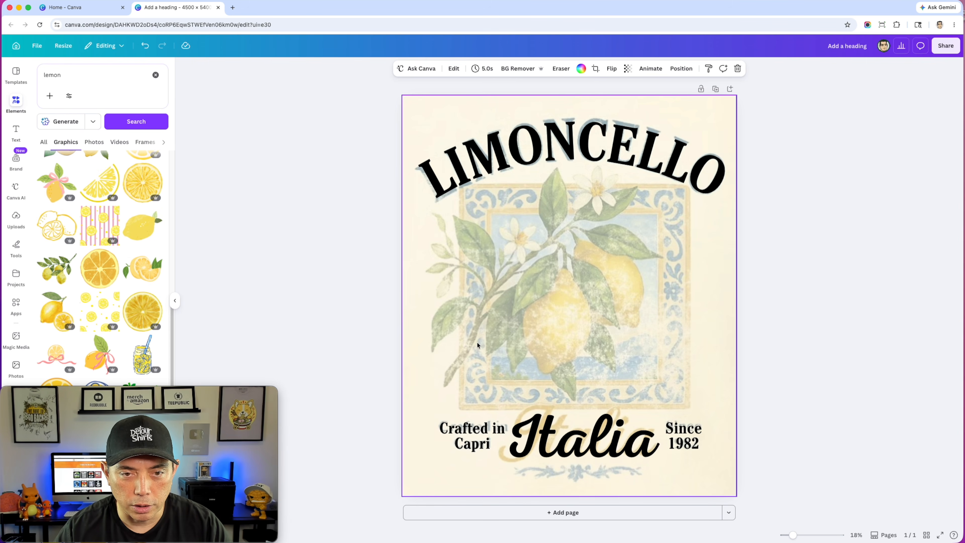
pyautogui.scroll(-1, 61, 249)
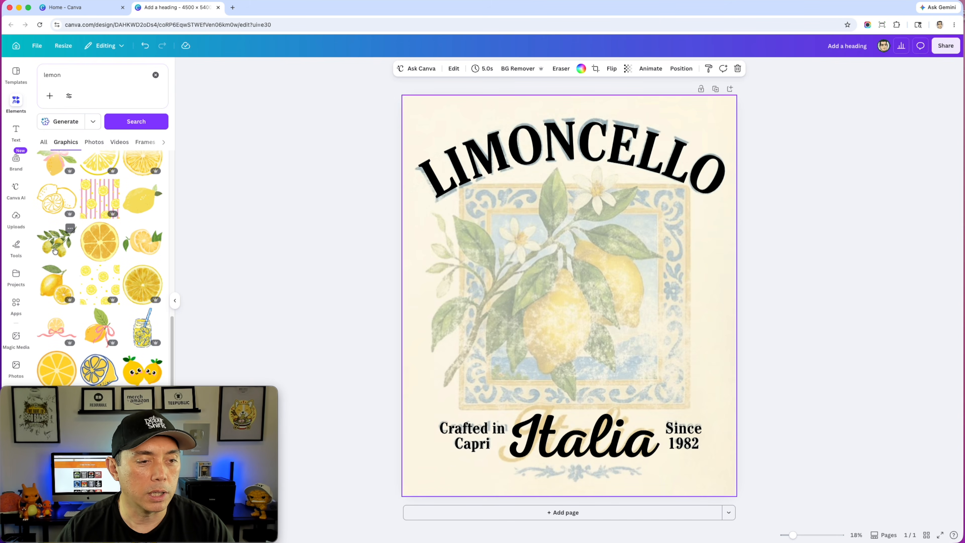
pyautogui.click(55, 242)
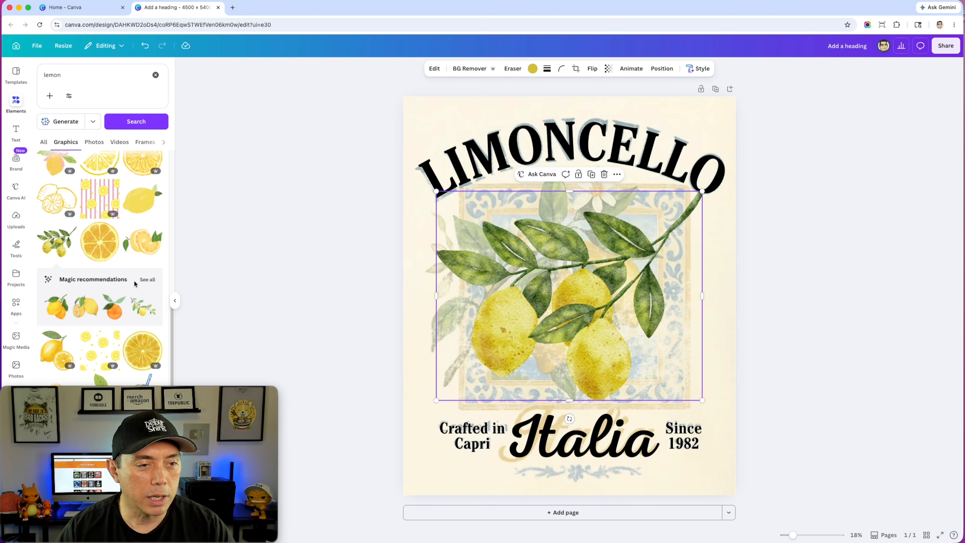
# From all Magic recommendations for the lemon branch, add the tall hanging lemon cluster and place it over the artwork's right half
pyautogui.click(148, 279)
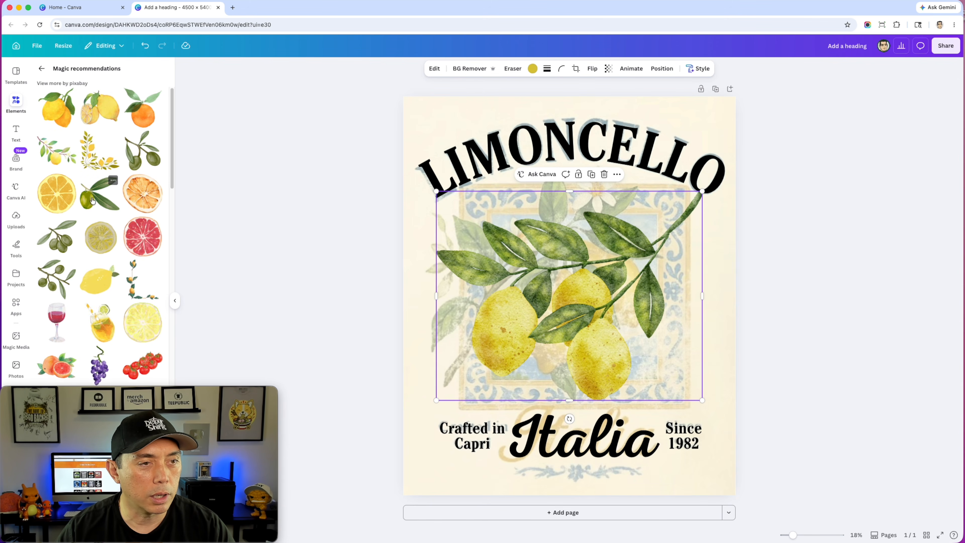
pyautogui.scroll(-7, 99, 190)
pyautogui.scroll(-6, 135, 232)
pyautogui.scroll(-7, 76, 226)
pyautogui.scroll(-4, 75, 168)
pyautogui.scroll(-3, 95, 194)
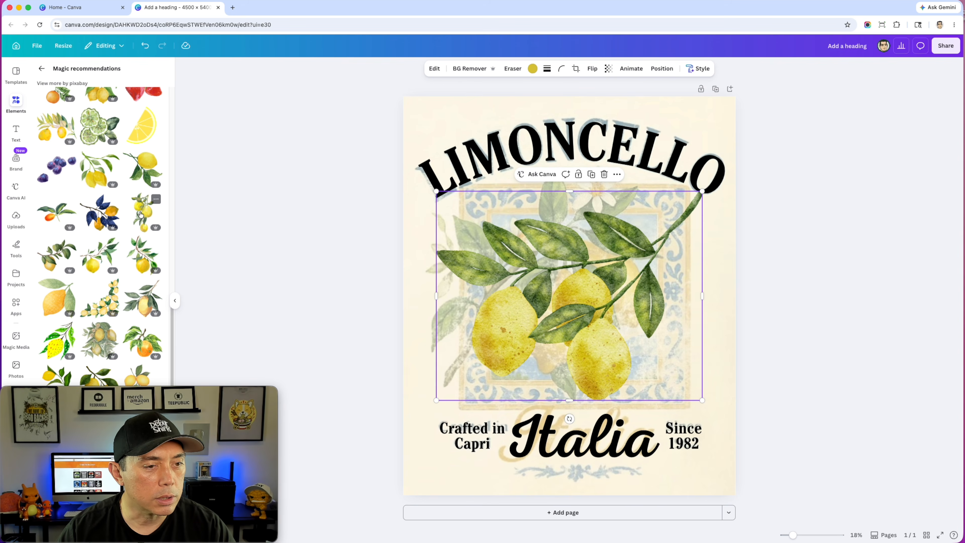
pyautogui.click(139, 214)
pyautogui.moveTo(581, 265); pyautogui.dragTo(668, 253)
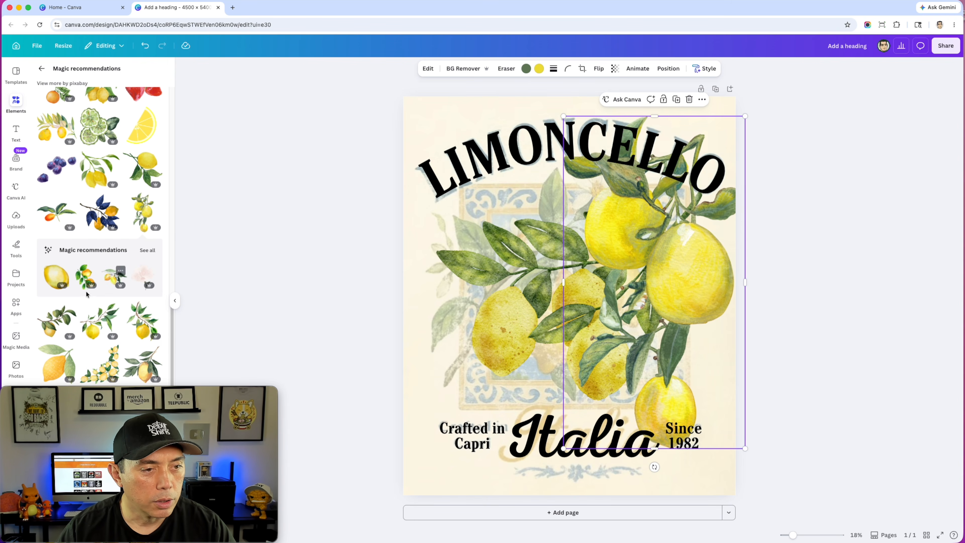
# Add the recommended lemons with white blossoms, and from their full recommendations add the purple-blossom lemon branch, shifted to the left
pyautogui.scroll(-1, 115, 285)
pyautogui.click(110, 268)
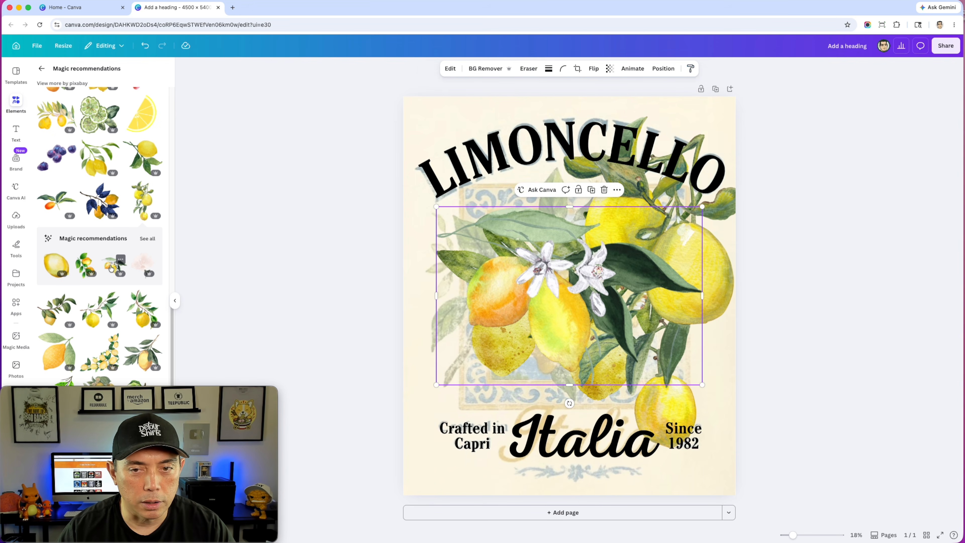
pyautogui.click(148, 238)
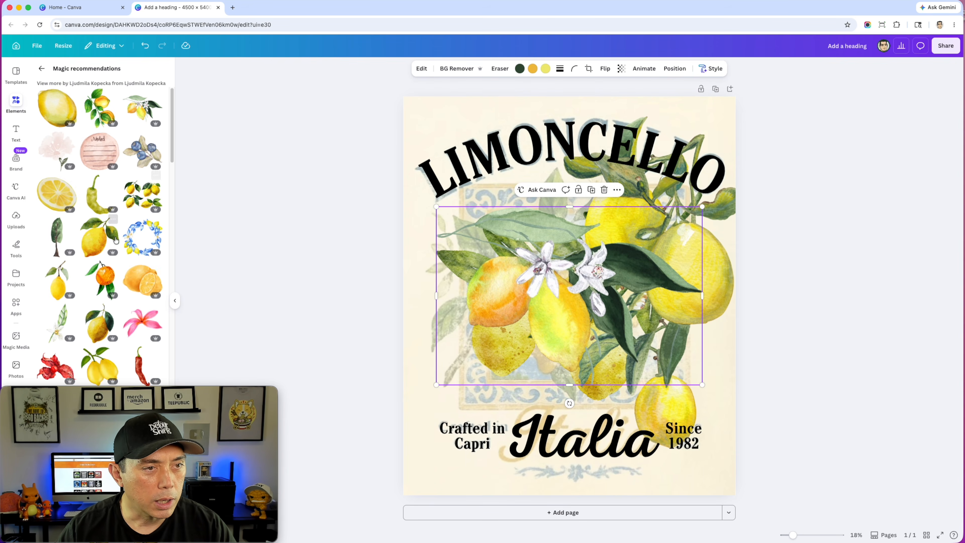
pyautogui.scroll(-10, 114, 247)
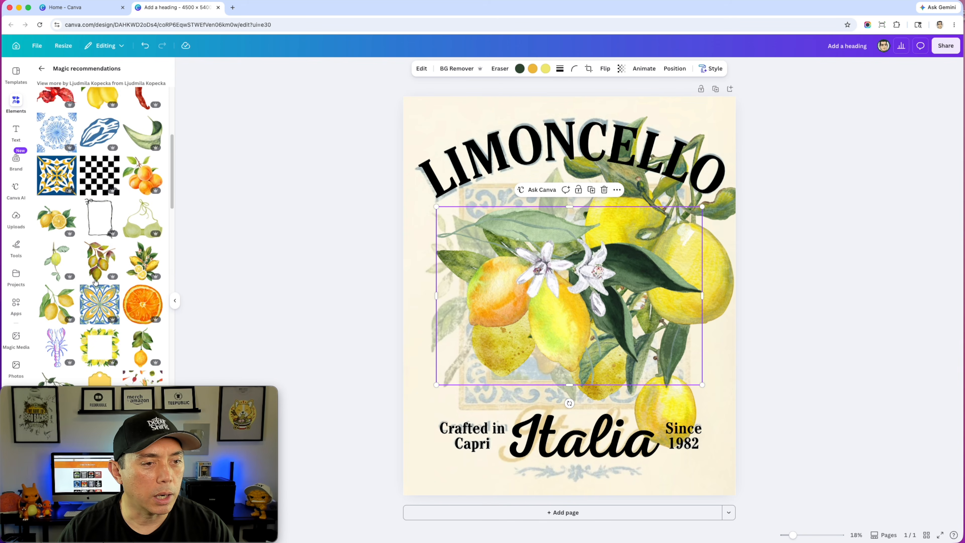
pyautogui.click(95, 281)
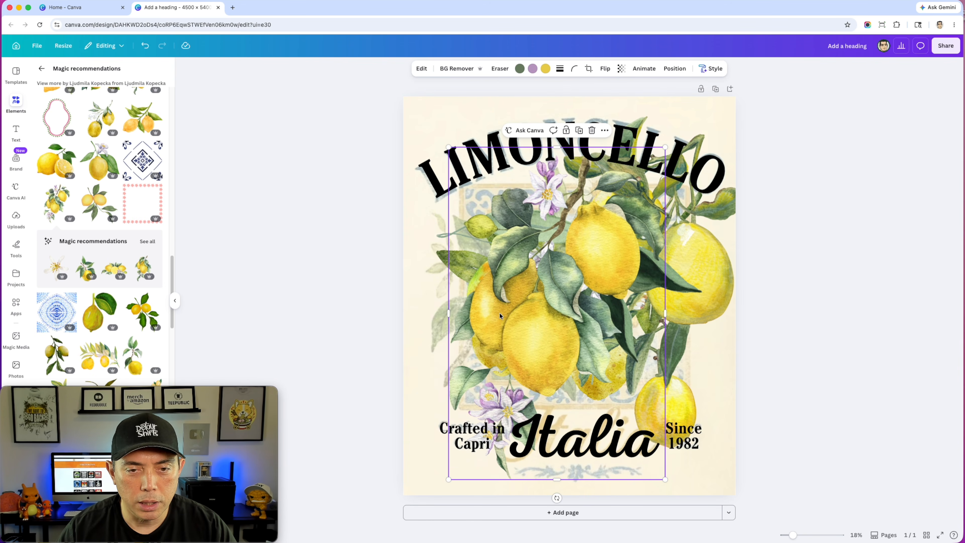
pyautogui.moveTo(603, 267); pyautogui.dragTo(528, 264)
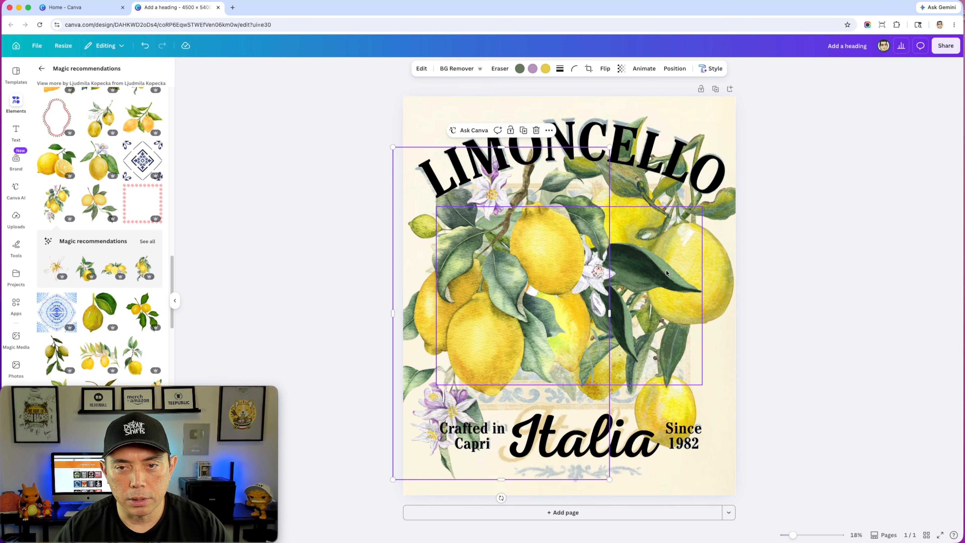
# Delete the three other lemon graphics and center the purple-blossom lemon branch over the artwork
pyautogui.click(711, 268)
pyautogui.press('Delete')
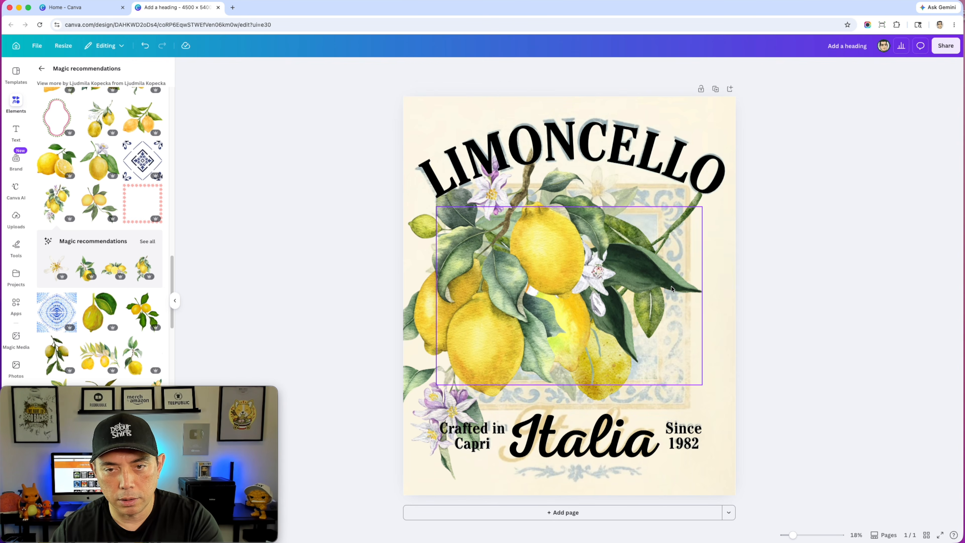
pyautogui.click(658, 280)
pyautogui.moveTo(527, 274); pyautogui.dragTo(632, 298)
pyautogui.press('Delete')
pyautogui.click(653, 258)
pyautogui.press('Delete')
pyautogui.moveTo(516, 265); pyautogui.dragTo(583, 264)
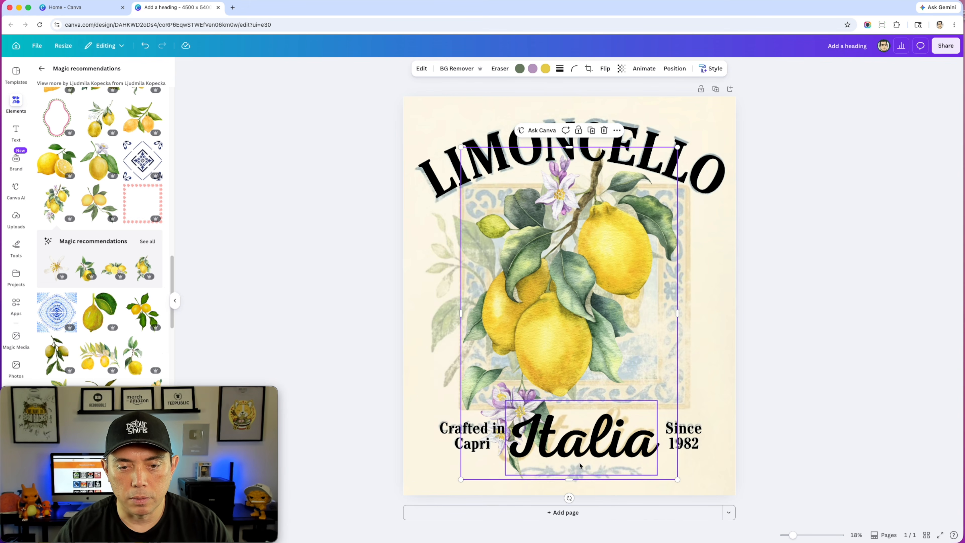
# Rotate the lemon branch nearly upside down, flip it horizontally, and move it left over the reference branch
pyautogui.moveTo(570, 497); pyautogui.dragTo(609, 189)
pyautogui.moveTo(581, 280); pyautogui.dragTo(577, 246)
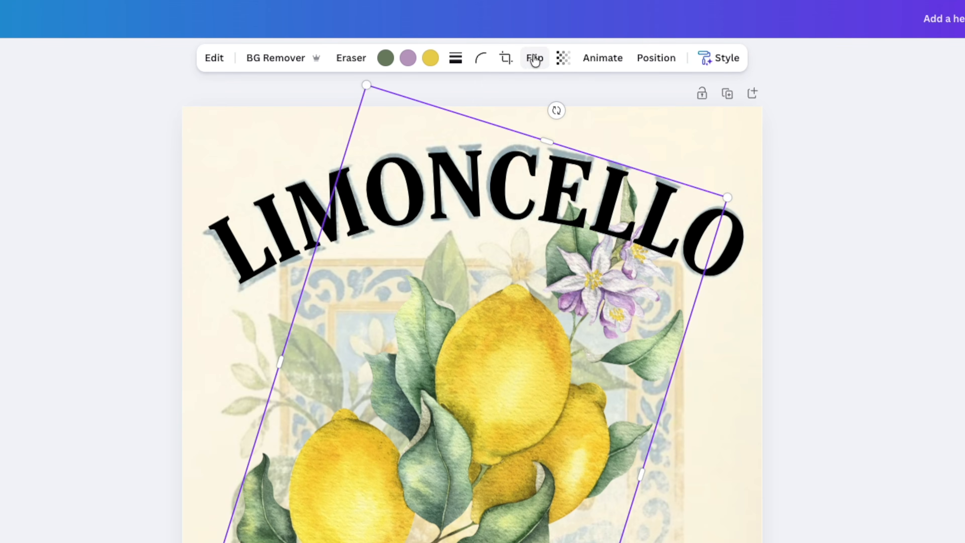
pyautogui.click(605, 69)
pyautogui.click(608, 90)
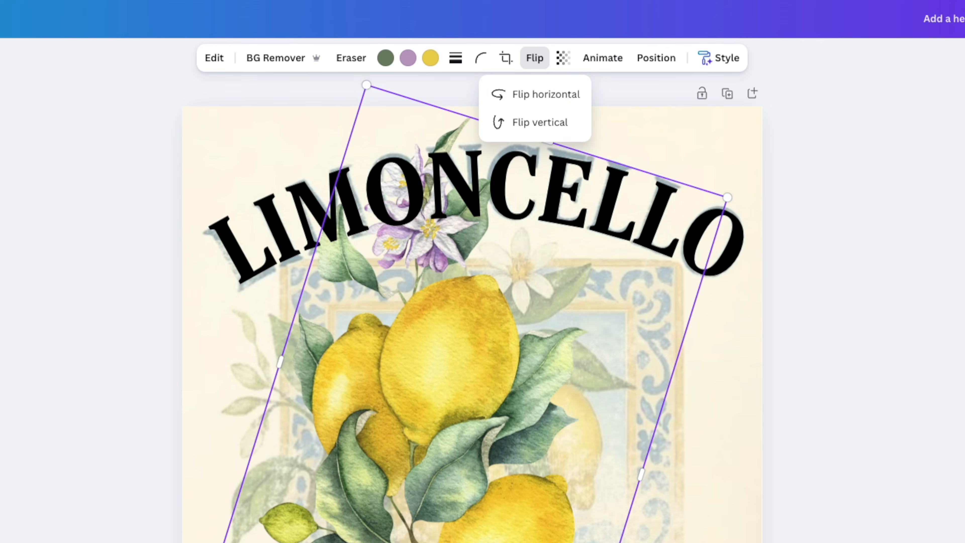
pyautogui.moveTo(482, 335); pyautogui.dragTo(433, 355)
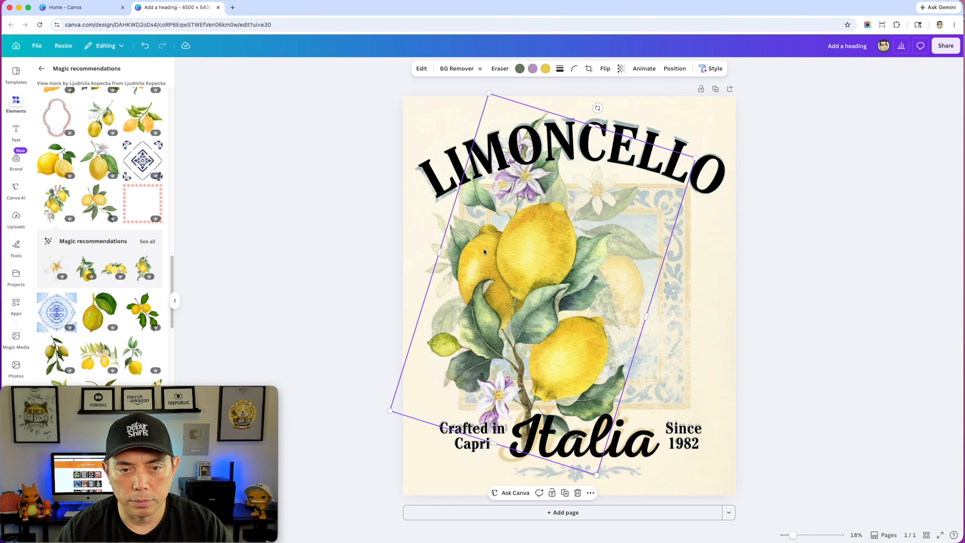
# Rotate the lemon branch further clockwise, shrink it to about 2,504 × 3,839, and move it over the reference lemons
pyautogui.moveTo(599, 109); pyautogui.dragTo(673, 206)
pyautogui.moveTo(542, 231); pyautogui.dragTo(565, 241)
pyautogui.moveTo(768, 299); pyautogui.dragTo(707, 295)
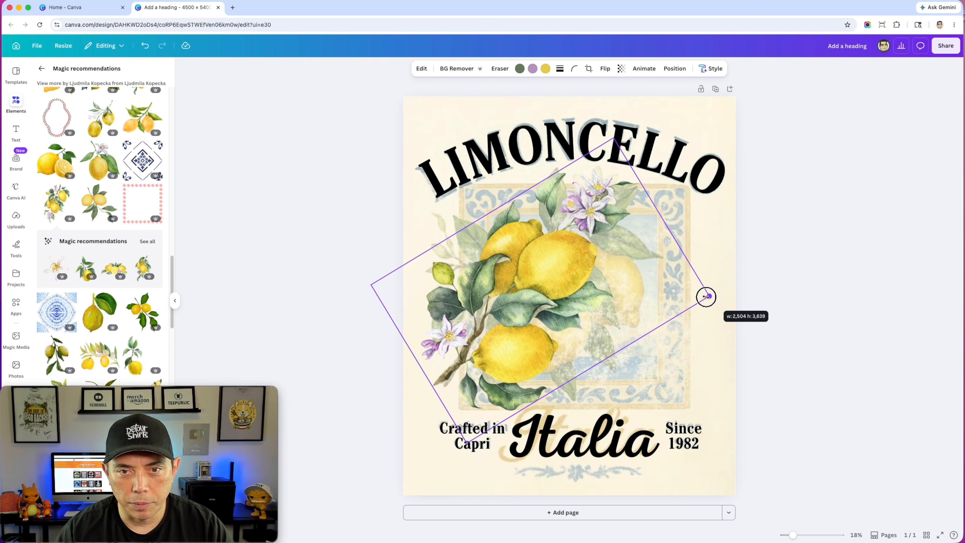
pyautogui.moveTo(519, 236); pyautogui.dragTo(541, 244)
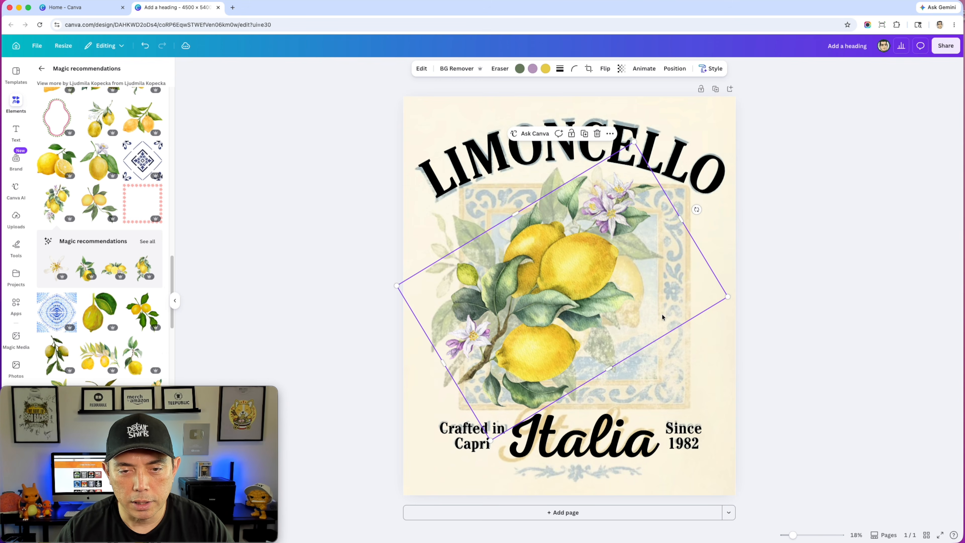
# Enlarge the lemon branch slightly, tilt it a little further clockwise, and fine-tune its position over the reference lemons before deselecting it
pyautogui.moveTo(728, 297)
pyautogui.mouseDown()
pyautogui.moveTo(750, 297)
pyautogui.moveTo(734, 296)
pyautogui.mouseUp()
pyautogui.moveTo(501, 304); pyautogui.dragTo(491, 306)
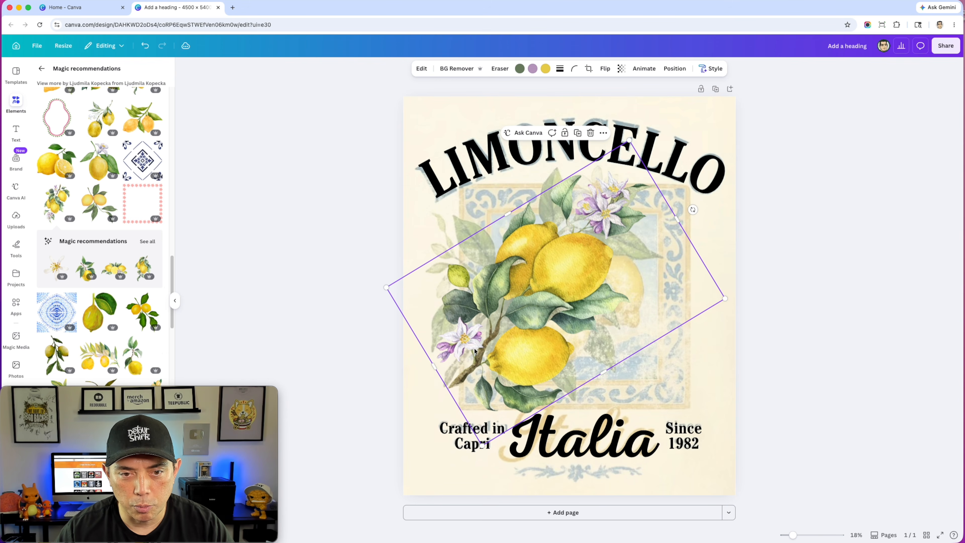
pyautogui.moveTo(566, 259); pyautogui.dragTo(572, 259)
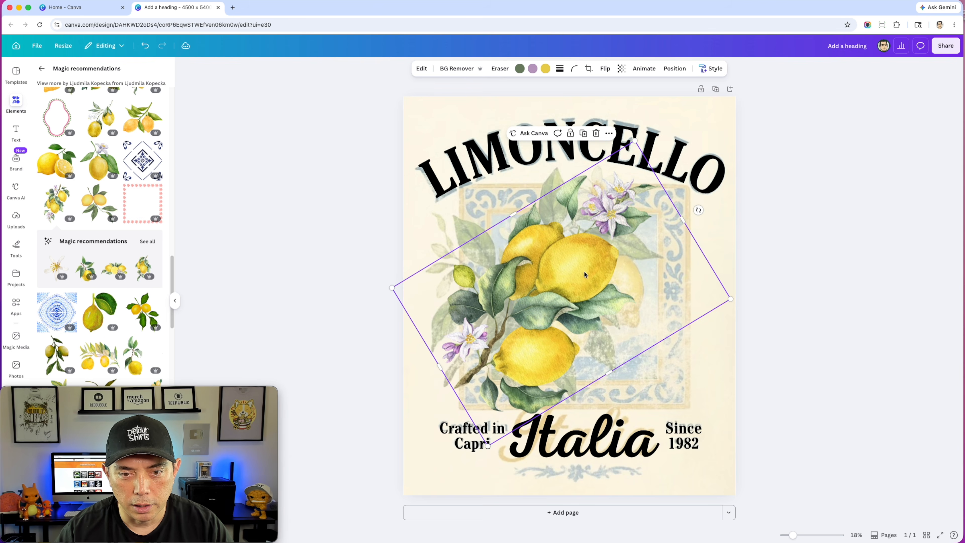
pyautogui.moveTo(730, 298); pyautogui.dragTo(732, 293)
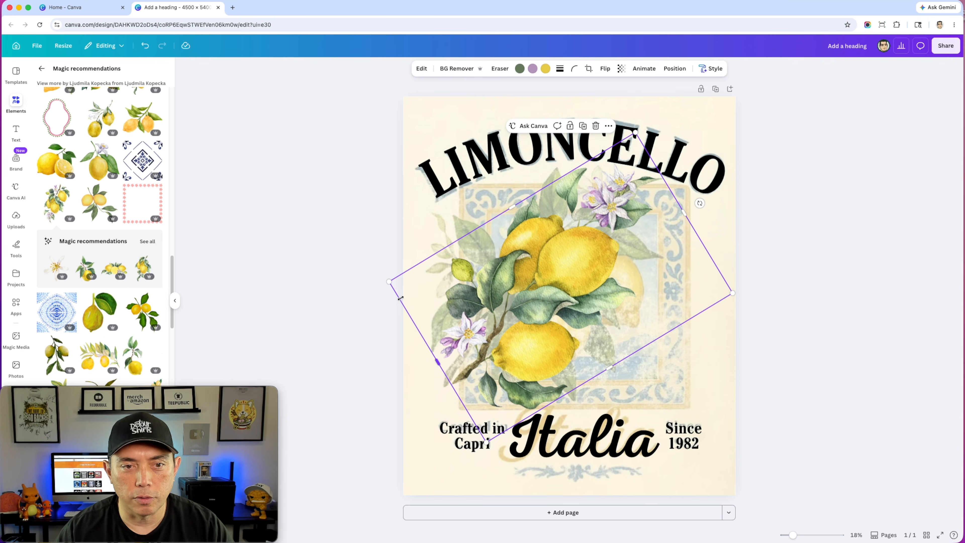
pyautogui.moveTo(697, 208); pyautogui.dragTo(707, 224)
pyautogui.moveTo(516, 255); pyautogui.dragTo(520, 256)
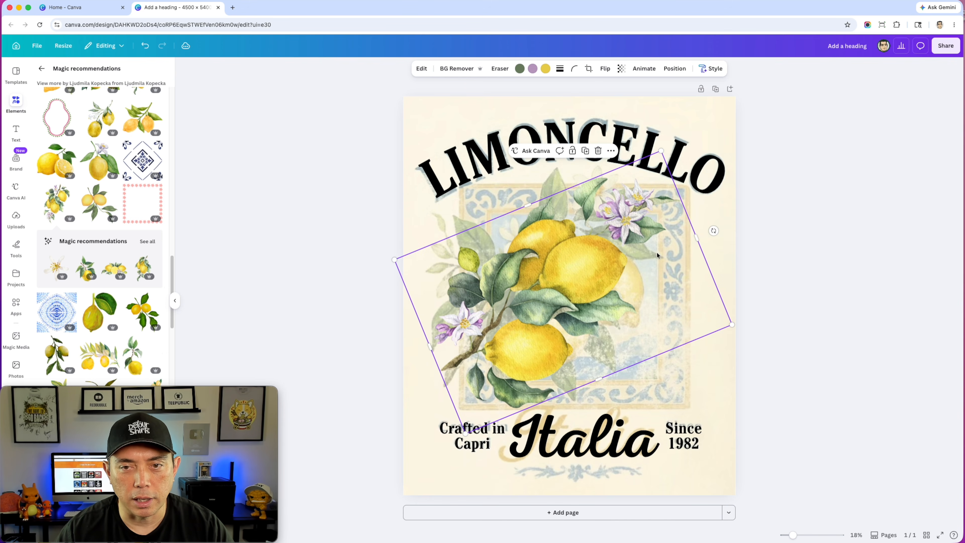
pyautogui.click(748, 210)
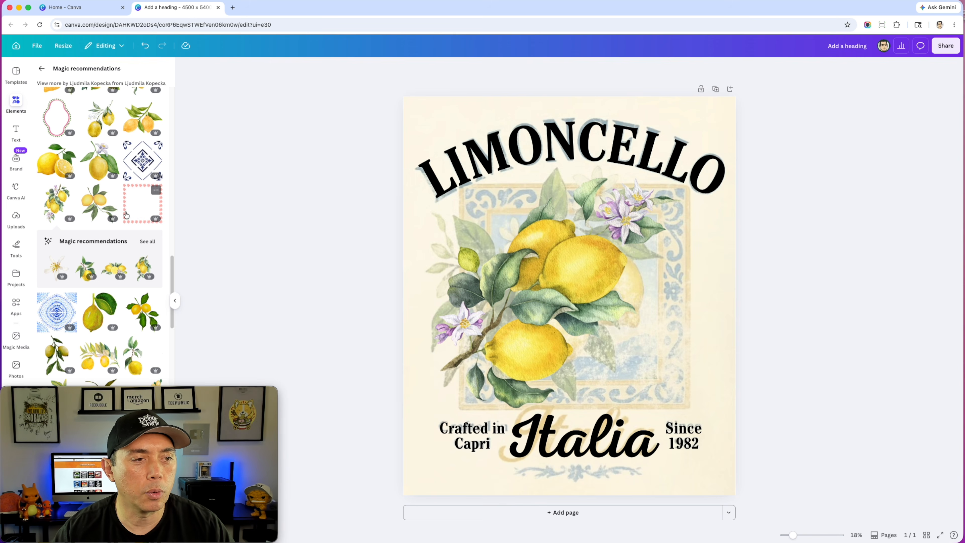
# Try out the recommended lemon cluster with pink blossoms on the design and delete it
pyautogui.scroll(-10, 97, 208)
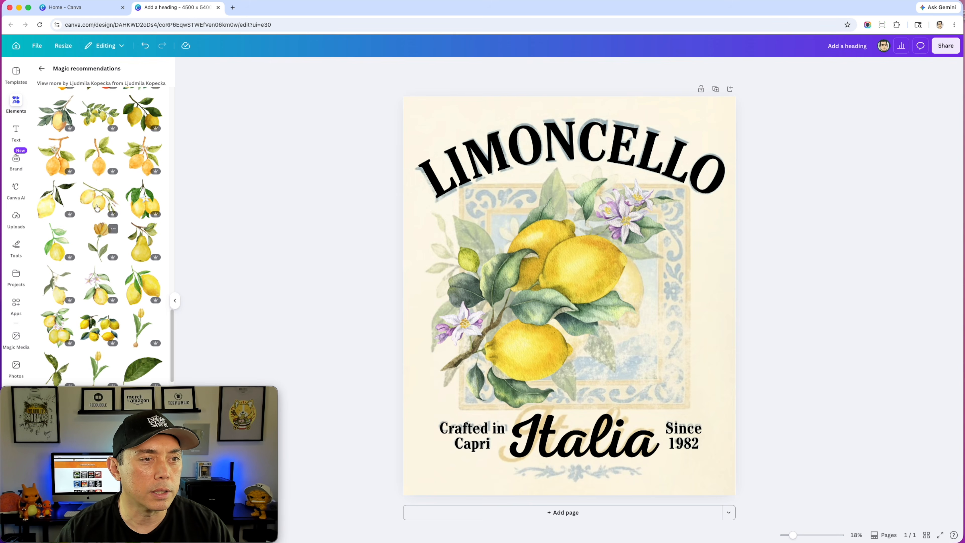
pyautogui.scroll(-3, 97, 229)
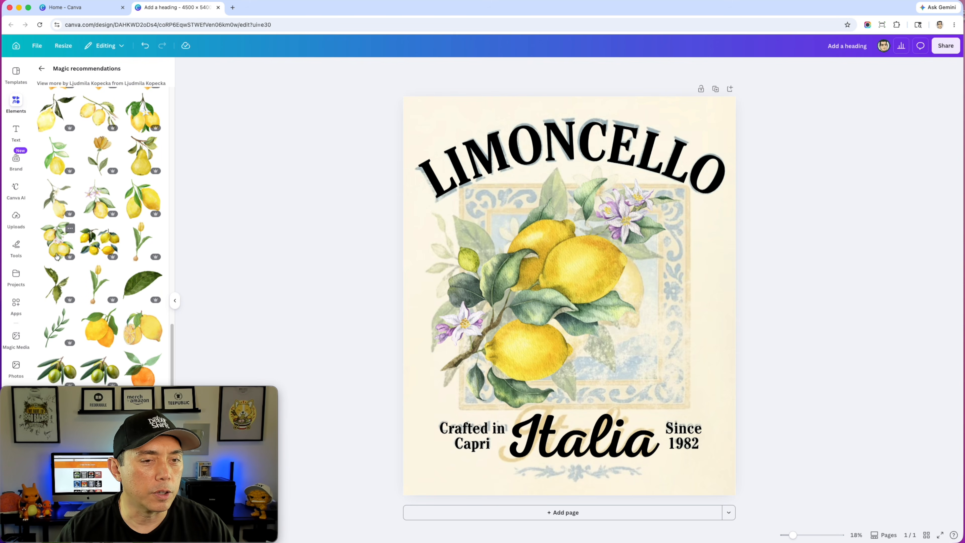
pyautogui.click(67, 255)
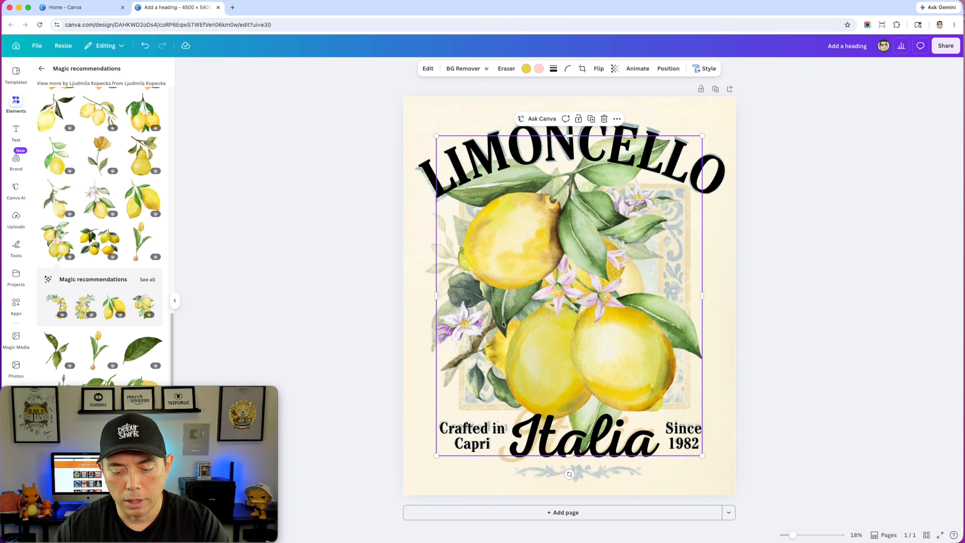
pyautogui.press('Delete')
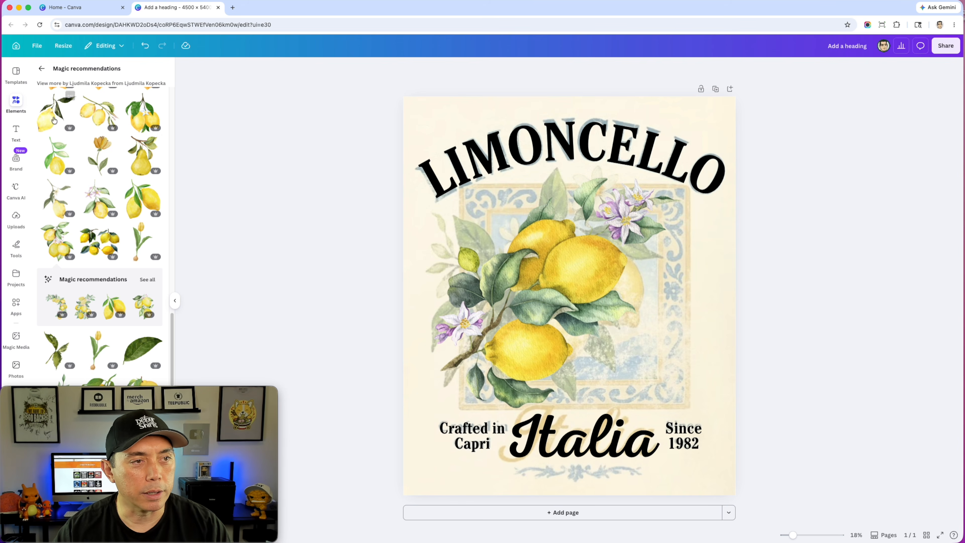
# Replace the lemon search with a graphics search for "italian tile"
pyautogui.click(41, 71)
pyautogui.doubleClick(56, 75)
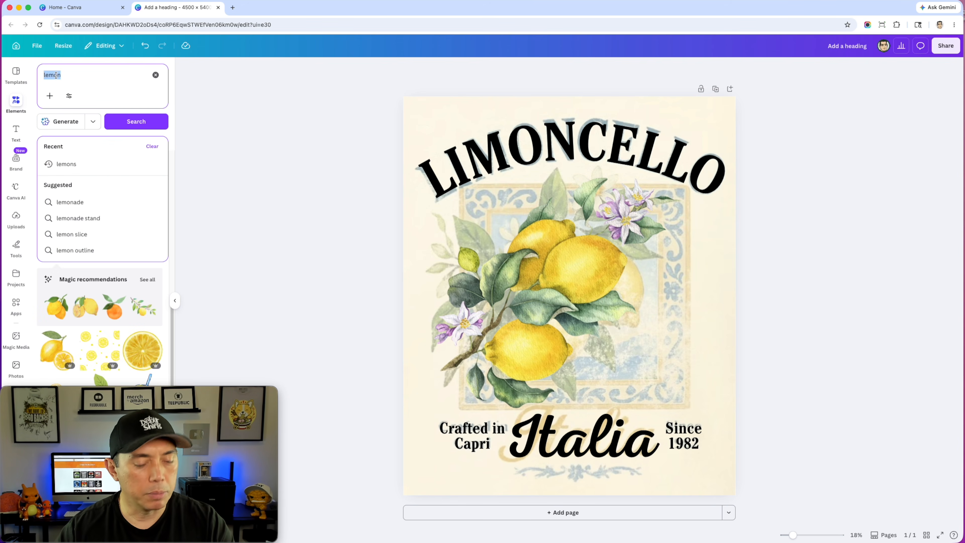
pyautogui.write('itla')
pyautogui.press('BackSpace')
pyautogui.press('BackSpace')
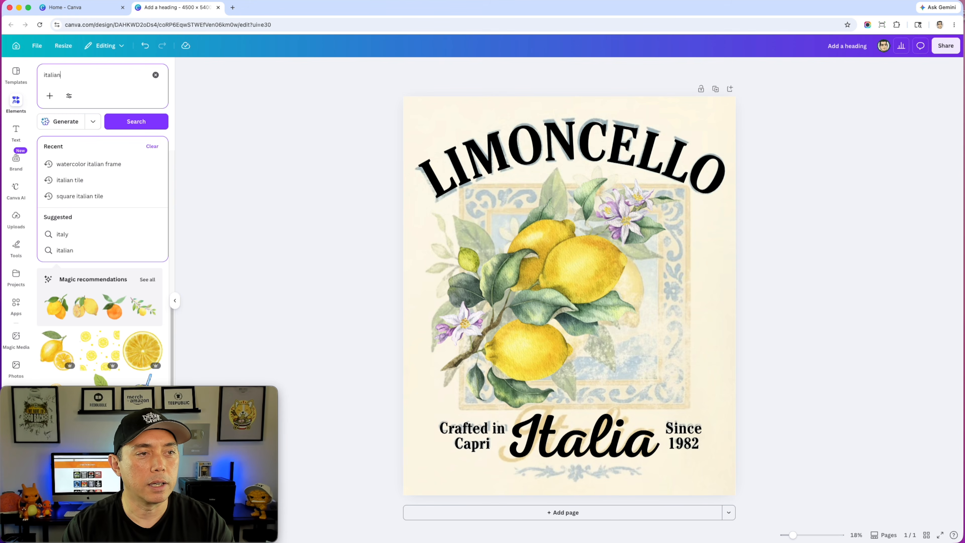
pyautogui.write('tile')
pyautogui.press('Return')
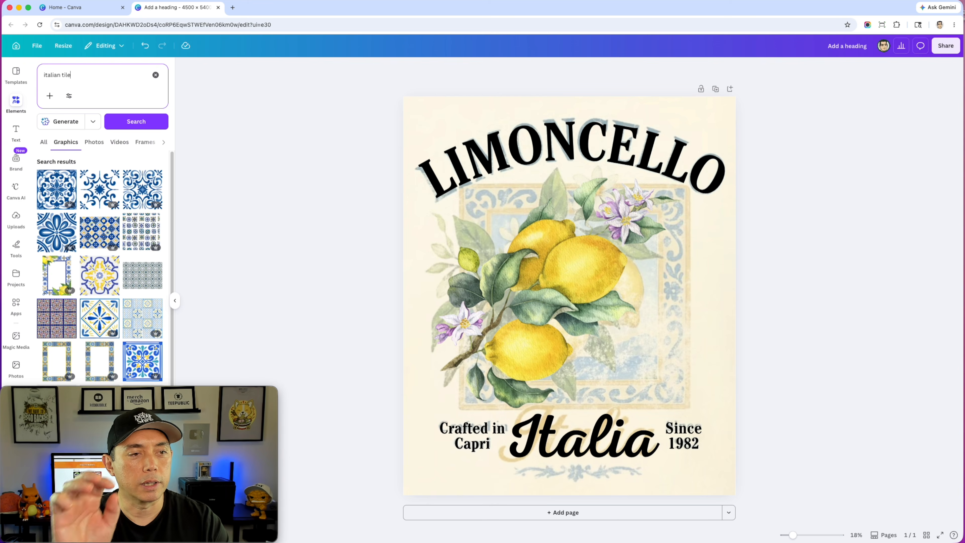
# Try out the portrait blue tile frame with lemons on the design and undo it
pyautogui.click(53, 275)
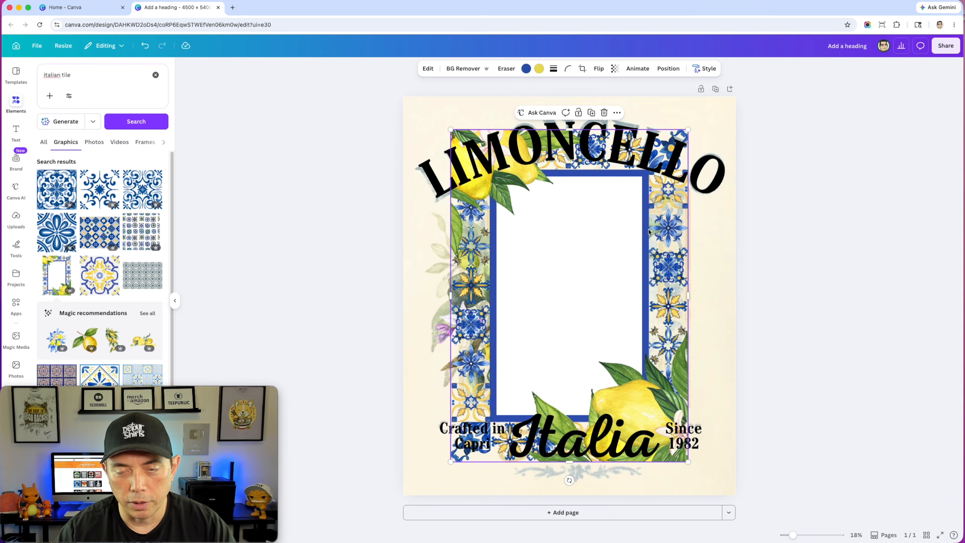
pyautogui.press('super+z')
pyautogui.click(237, 306)
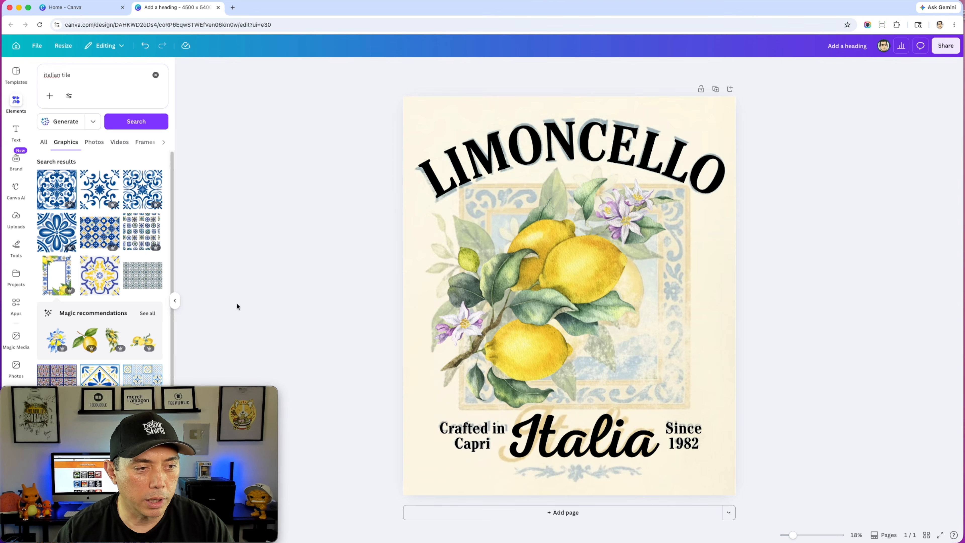
# Browse the full set of recommendations, try out the square navy tile frame with lemon clusters on the design, and delete it
pyautogui.click(148, 313)
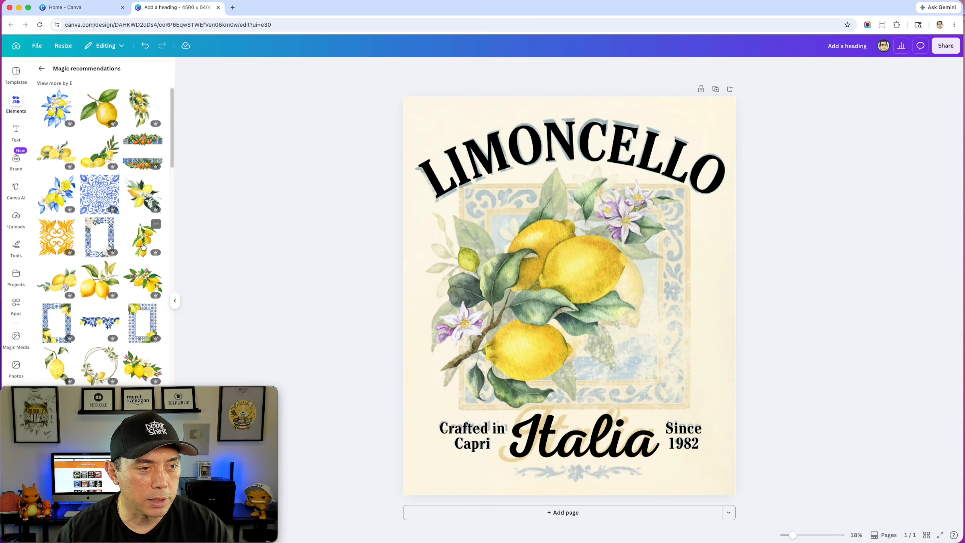
pyautogui.scroll(-10, 117, 251)
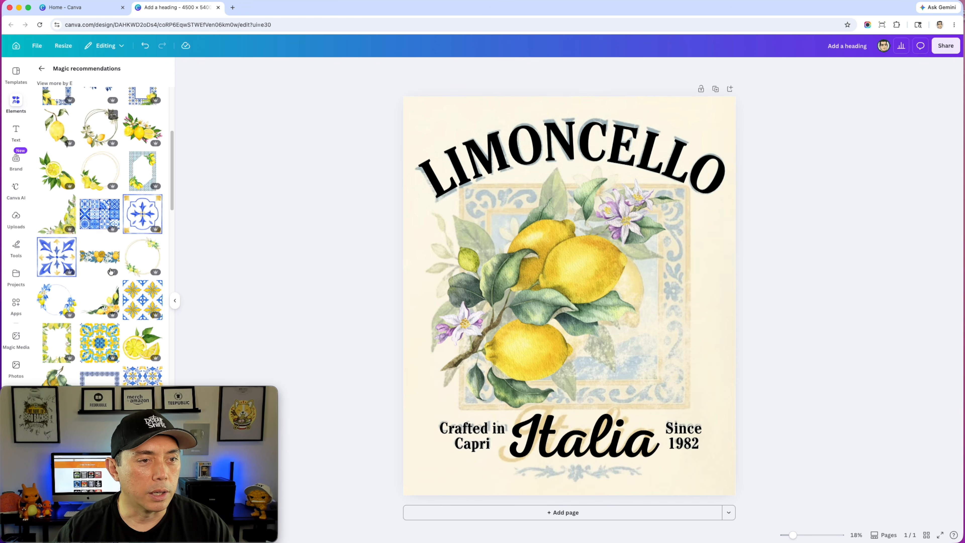
pyautogui.scroll(-8, 110, 271)
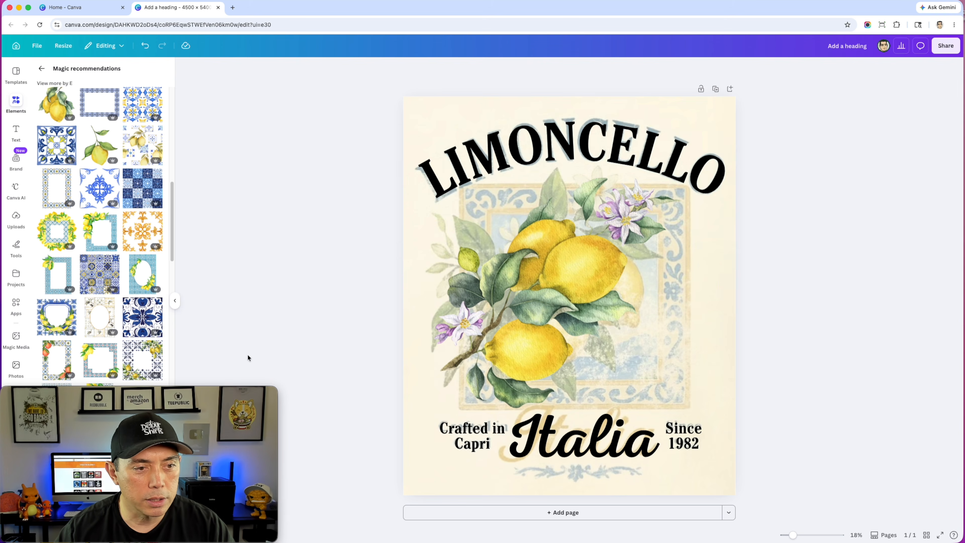
pyautogui.click(142, 359)
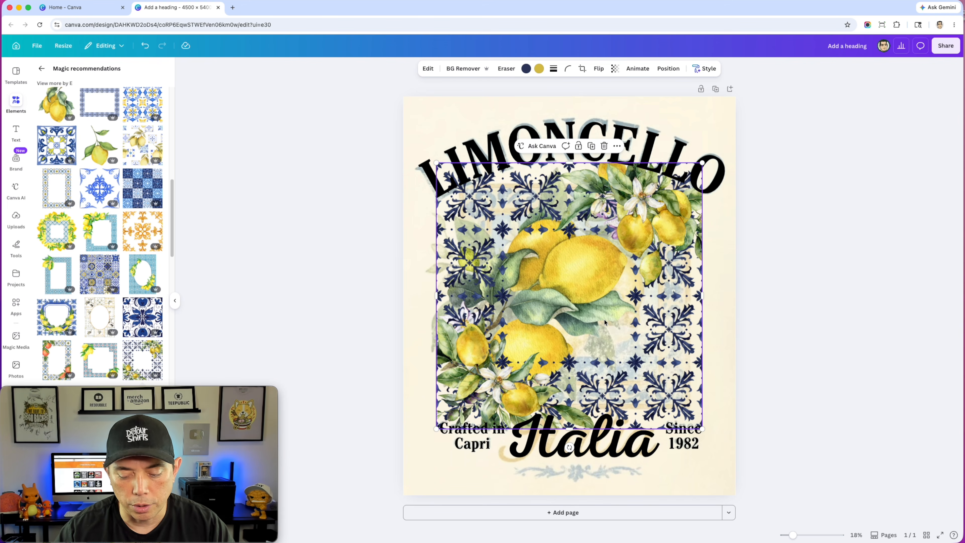
pyautogui.press('Delete')
# Try out the recommended square blue-and-red tile frame with lemon corners over the reference border
pyautogui.scroll(-5, 108, 309)
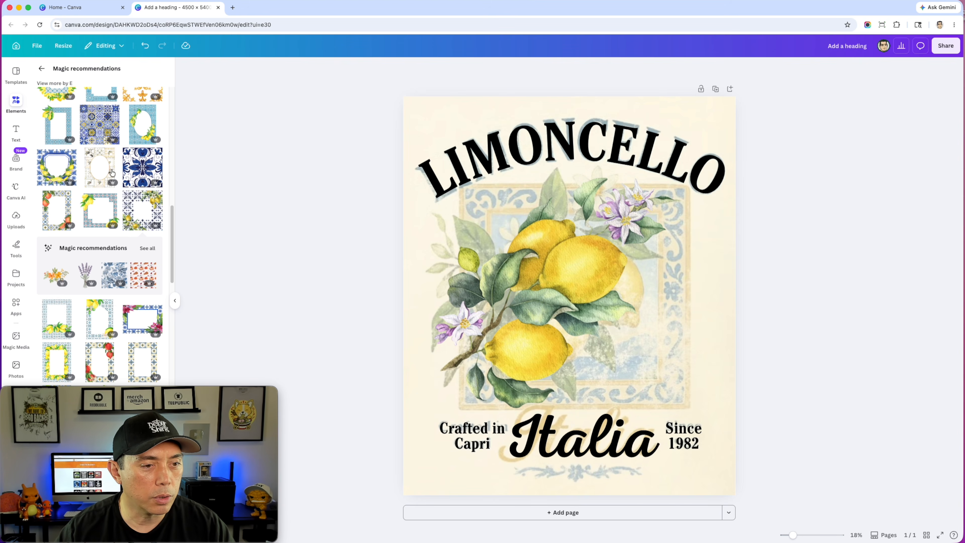
pyautogui.click(104, 201)
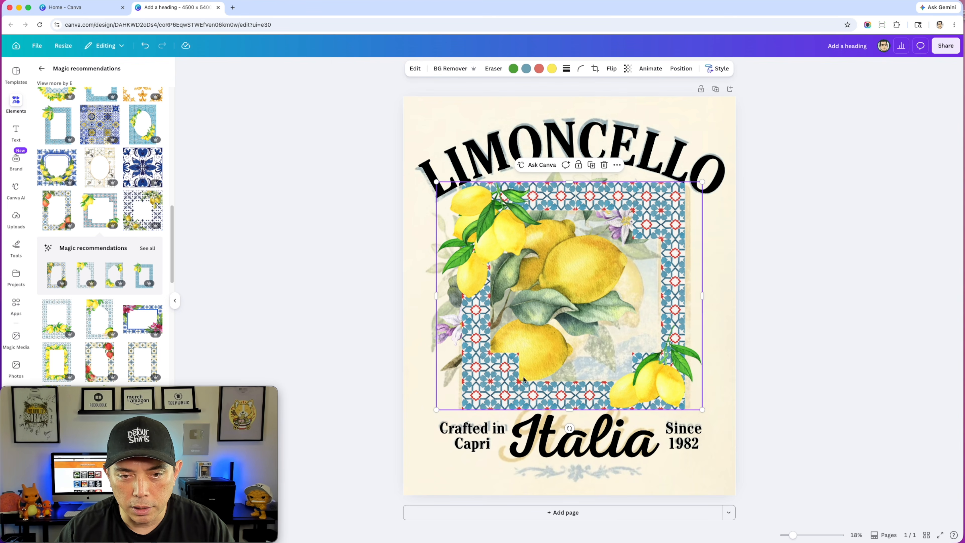
pyautogui.moveTo(672, 261); pyautogui.dragTo(689, 195)
# Place the square orange-and-blue patterned tile frame on the design and align it over the reference's square border
pyautogui.scroll(-5, 111, 299)
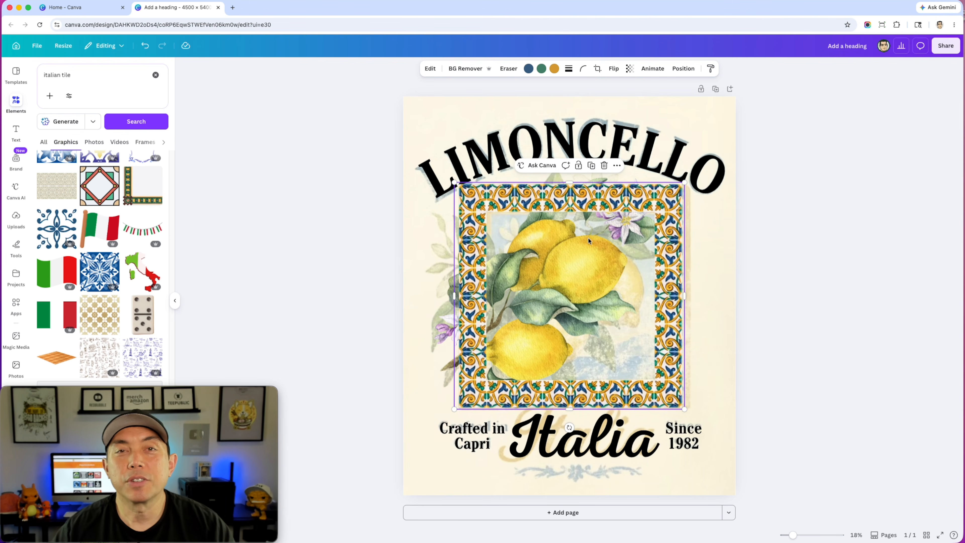
pyautogui.moveTo(672, 271); pyautogui.dragTo(670, 269)
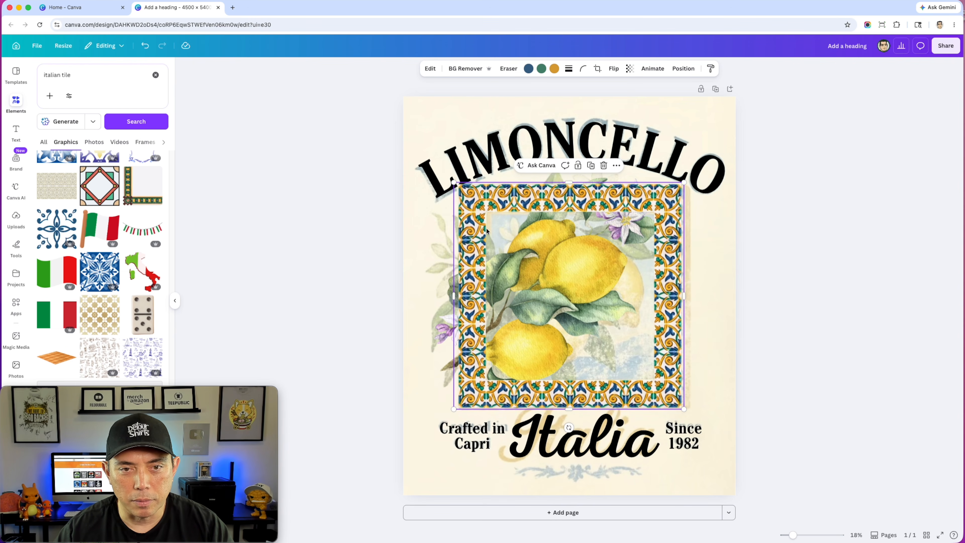
pyautogui.moveTo(673, 349); pyautogui.dragTo(564, 303)
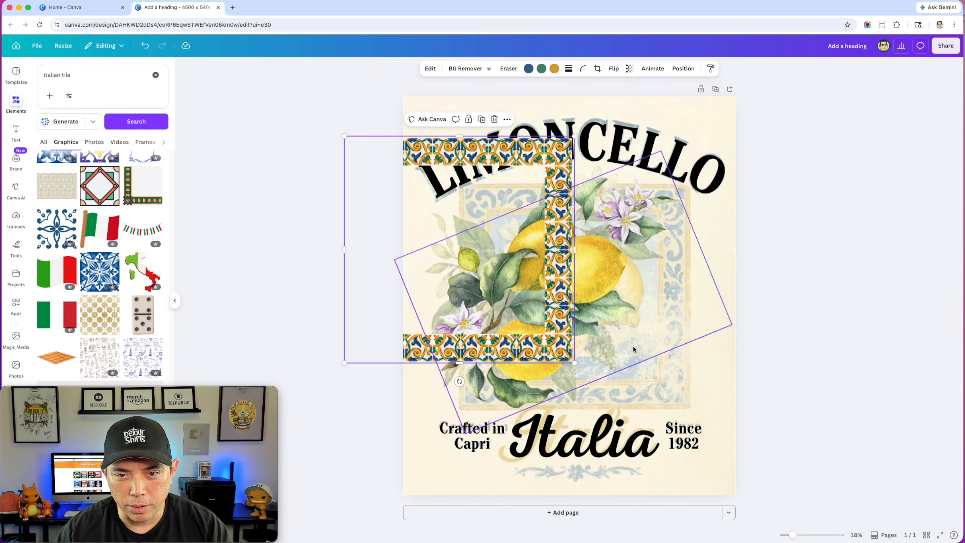
pyautogui.moveTo(556, 286); pyautogui.dragTo(671, 332)
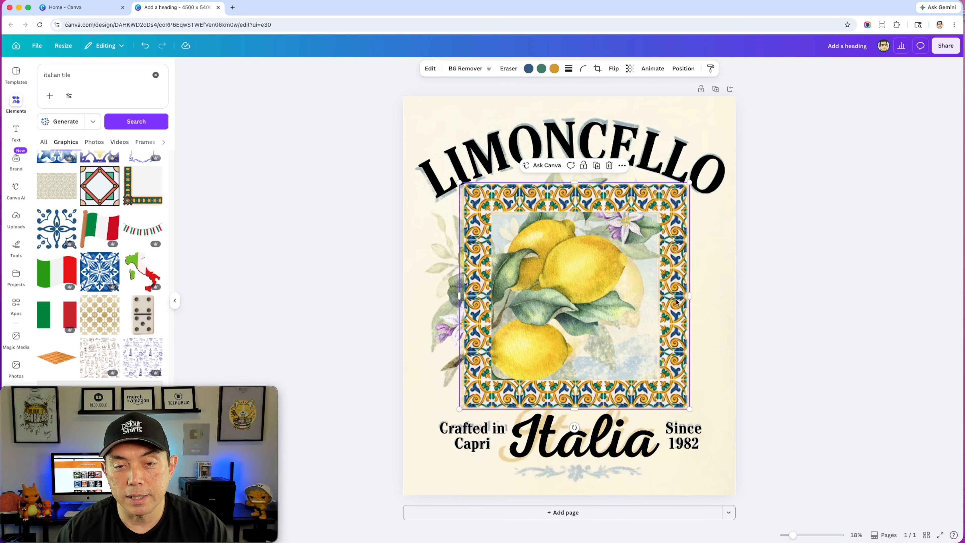
# Move the lemon branch layer to the front, above the tile frame
pyautogui.click(451, 368)
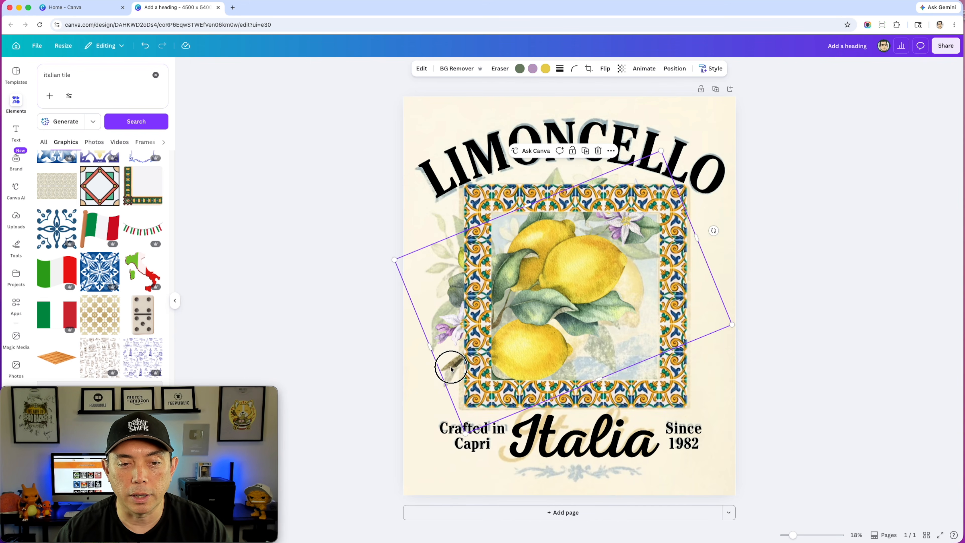
pyautogui.click(676, 69)
pyautogui.moveTo(119, 268); pyautogui.dragTo(122, 135)
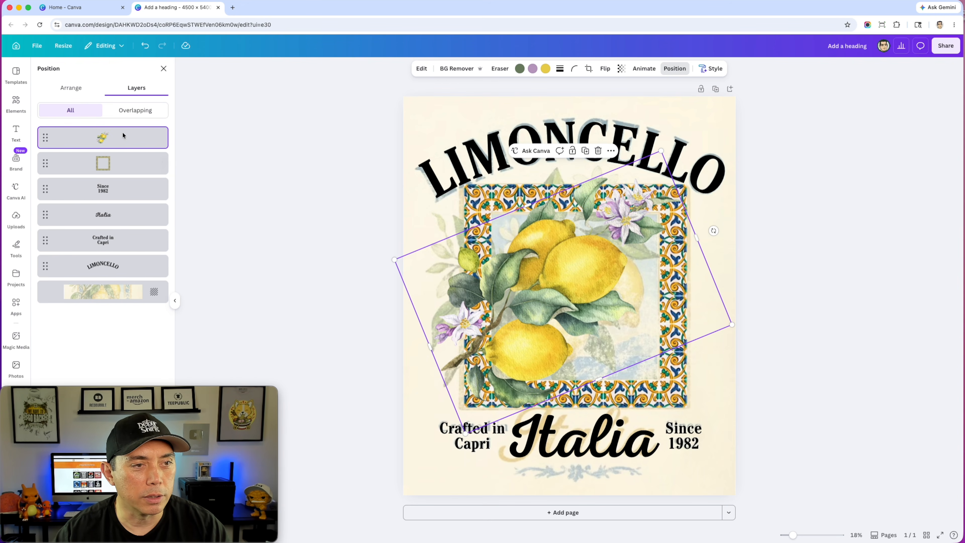
pyautogui.click(736, 297)
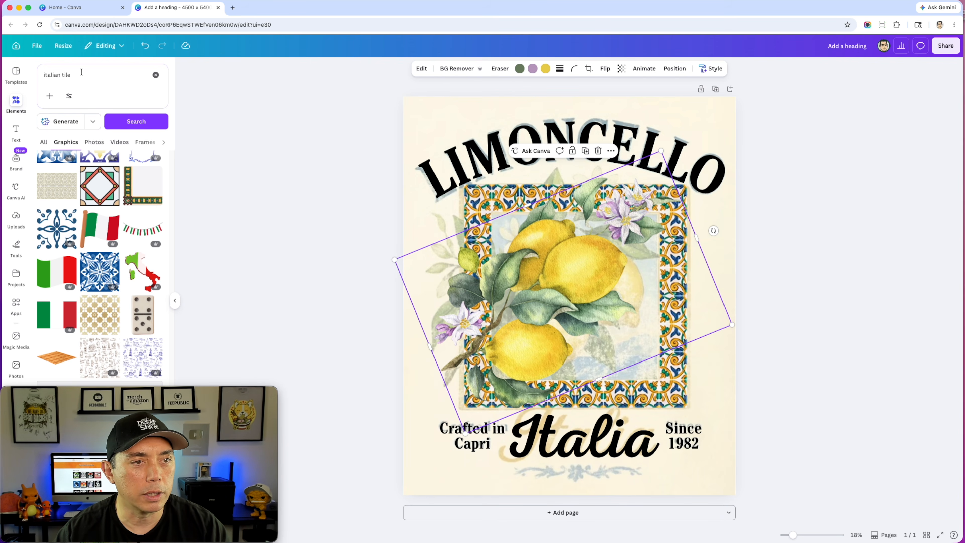
# Search the graphics for "watercolor sky" and browse the results for a soft background
pyautogui.click(67, 75)
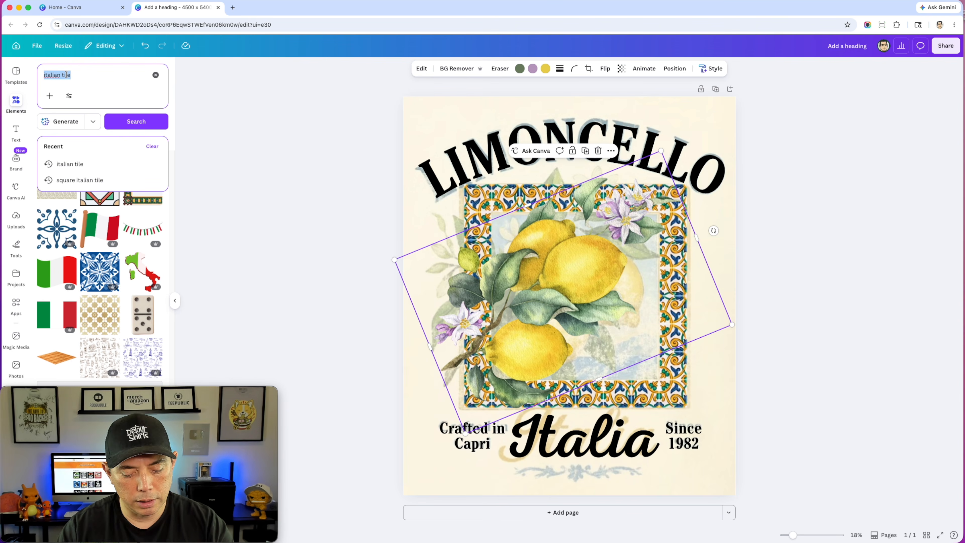
pyautogui.write('wate')
pyautogui.write('rcolor sky')
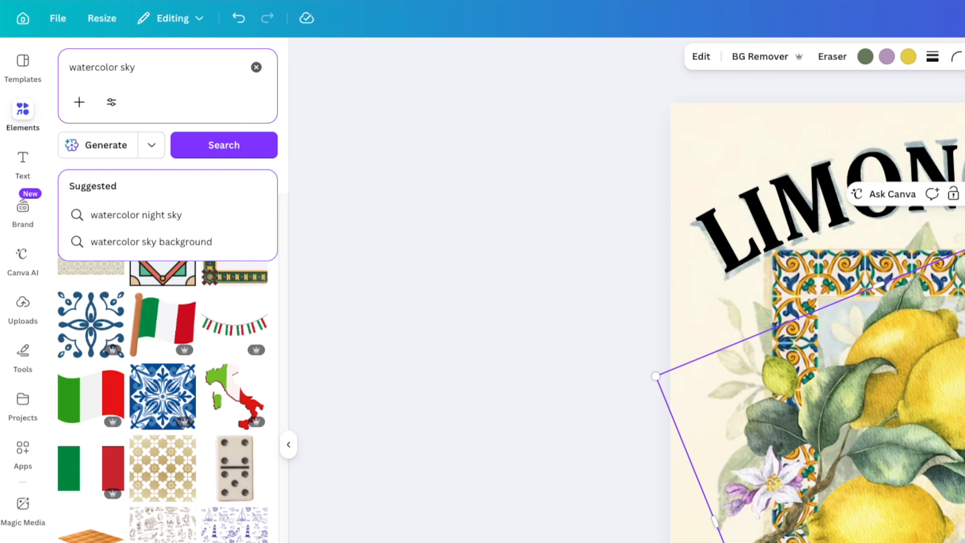
pyautogui.press('Return')
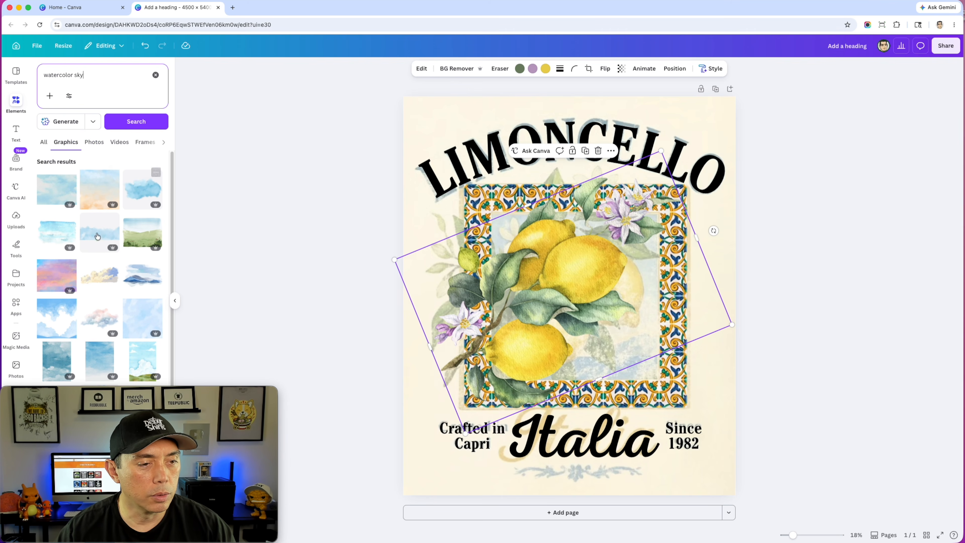
pyautogui.scroll(-2, 168, 382)
pyautogui.scroll(-5, 103, 263)
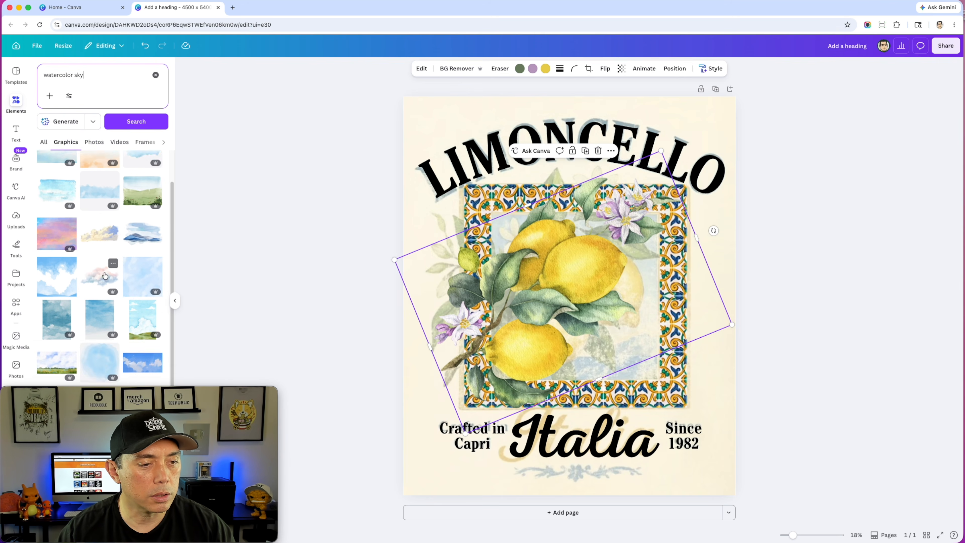
pyautogui.scroll(-1, 105, 291)
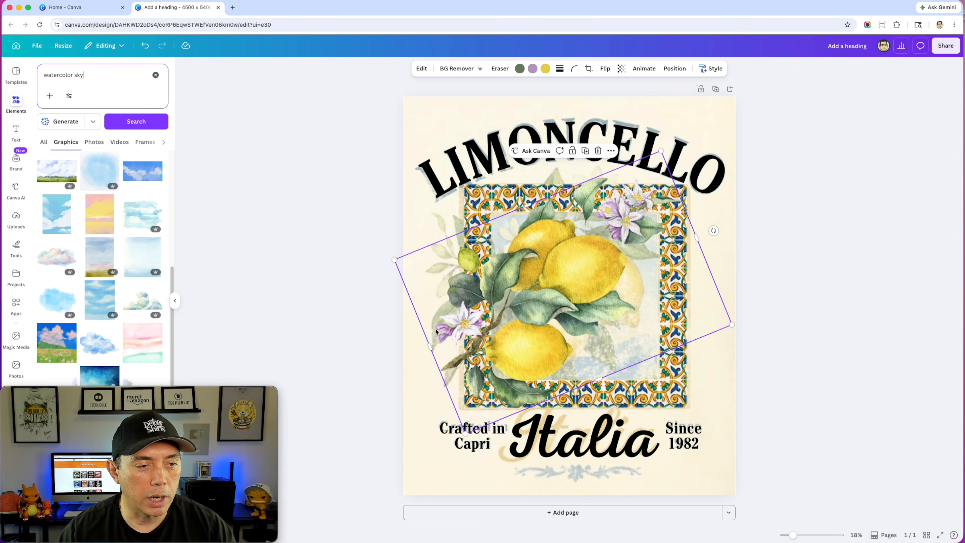
pyautogui.scroll(7, 117, 268)
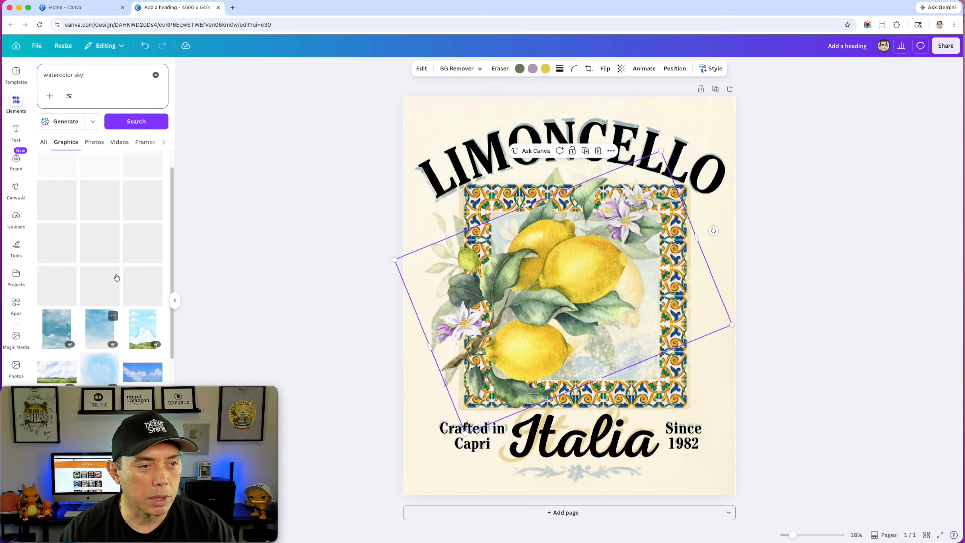
pyautogui.moveTo(151, 178)
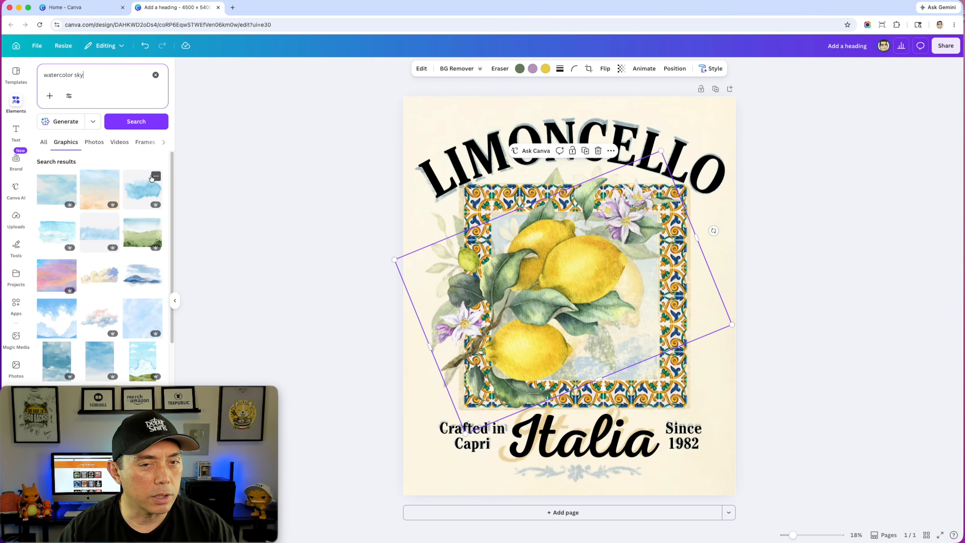
# Add the square blue-to-peach watercolor sky, shrink it to about 2,258 × 2,258, and position it over the tile frame's opening
pyautogui.click(95, 189)
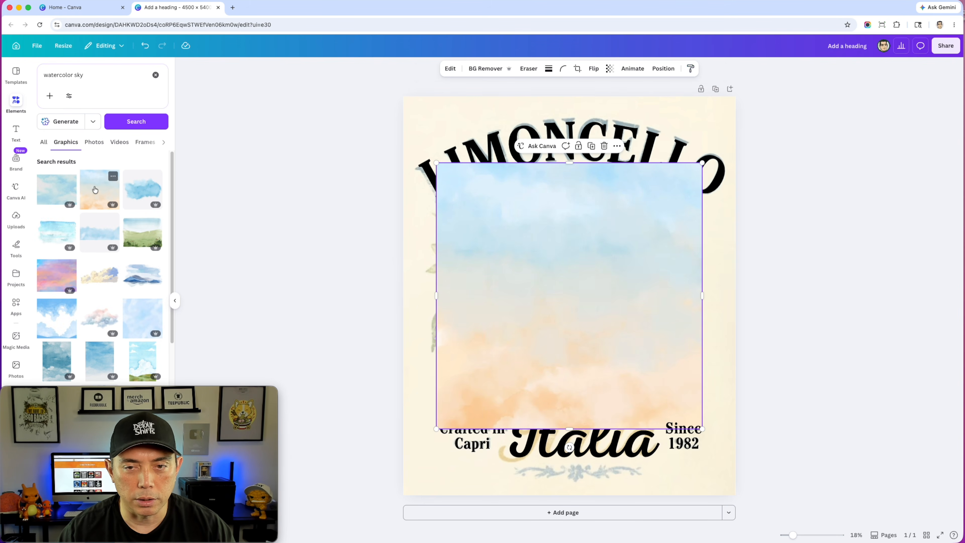
pyautogui.moveTo(695, 415); pyautogui.dragTo(643, 343)
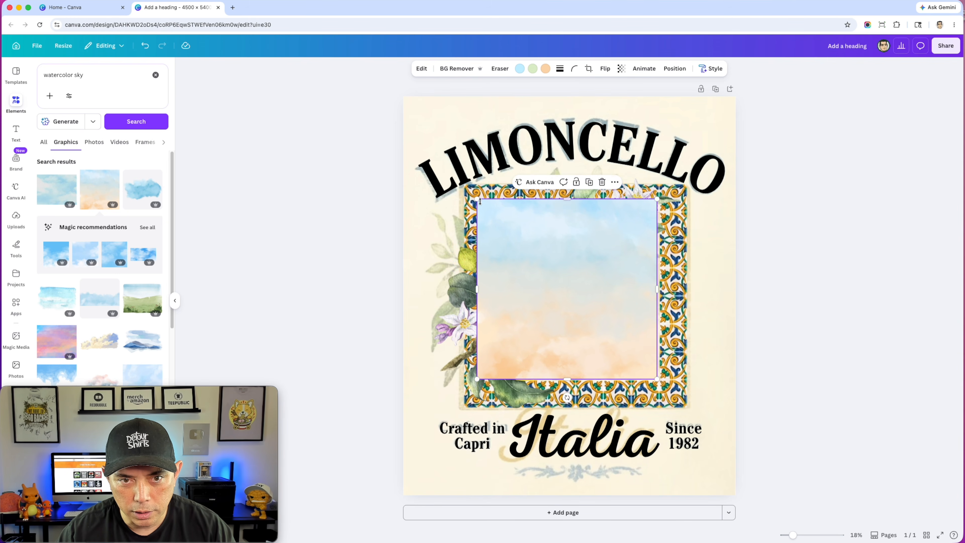
pyautogui.moveTo(487, 207)
pyautogui.mouseDown()
pyautogui.moveTo(493, 218)
pyautogui.moveTo(490, 211)
pyautogui.mouseUp()
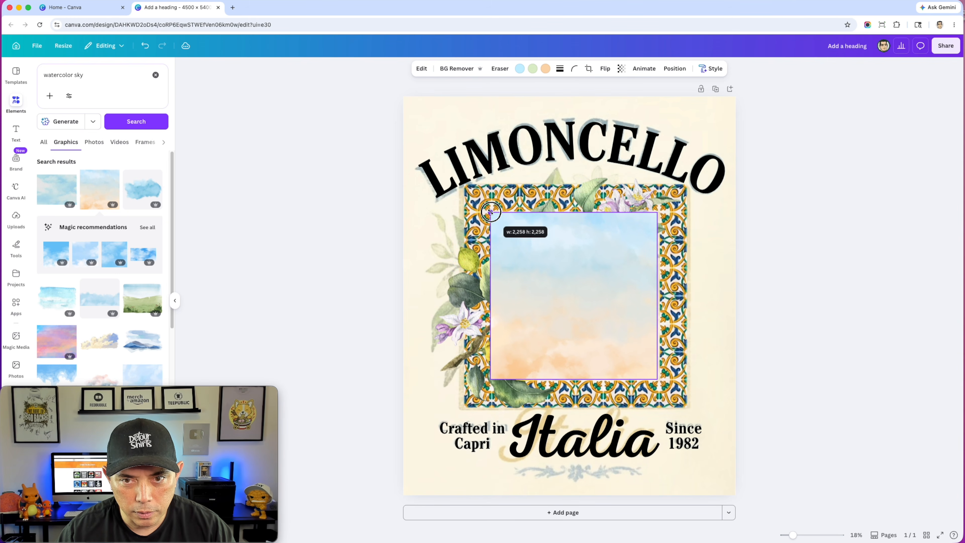
pyautogui.moveTo(537, 257); pyautogui.dragTo(538, 254)
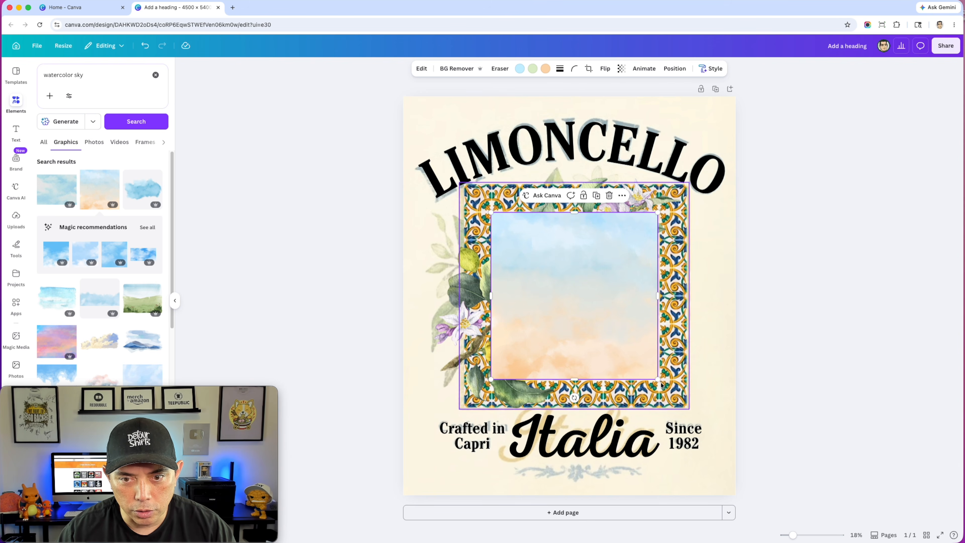
# Enlarge the sky graphic slightly, recenter it, and crop its edges to the tile frame's inner opening
pyautogui.moveTo(658, 380); pyautogui.dragTo(669, 390)
pyautogui.moveTo(621, 356); pyautogui.dragTo(616, 350)
pyautogui.click(588, 70)
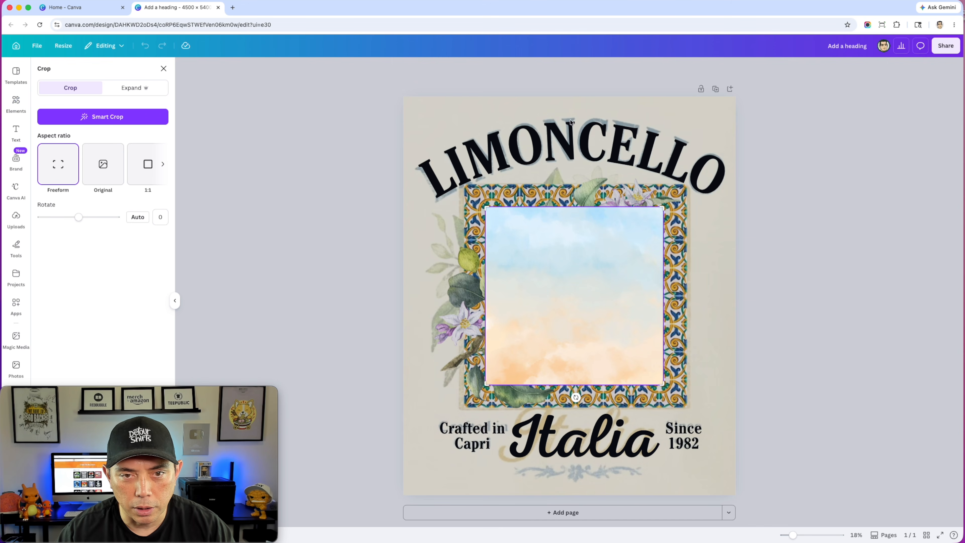
pyautogui.moveTo(484, 208)
pyautogui.mouseDown()
pyautogui.moveTo(502, 225)
pyautogui.moveTo(491, 212)
pyautogui.mouseUp()
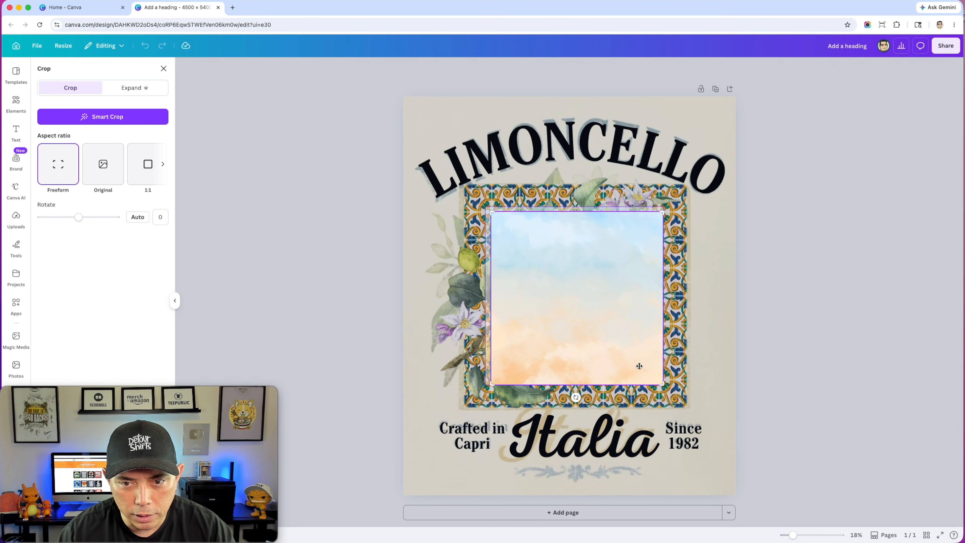
pyautogui.moveTo(661, 389); pyautogui.dragTo(660, 381)
pyautogui.click(735, 290)
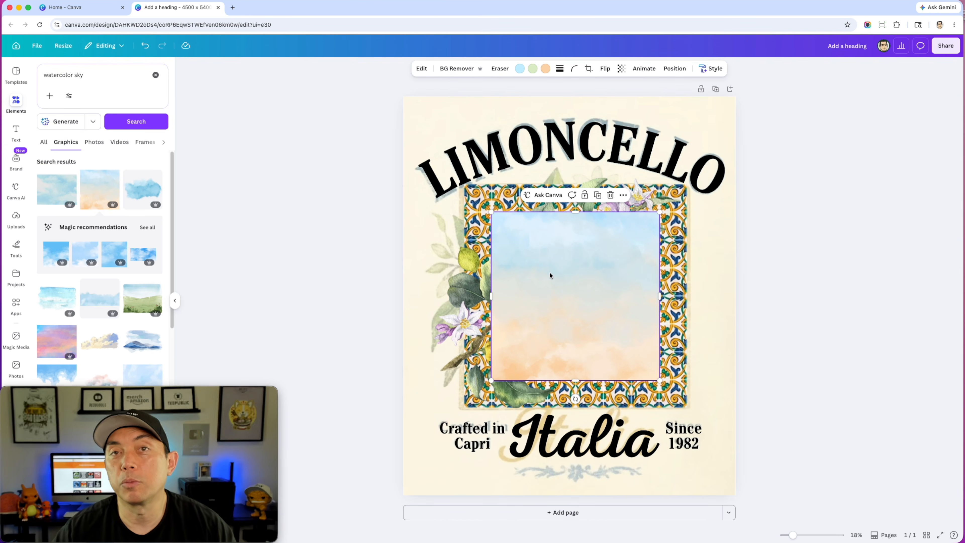
# Move the sky layer behind the tile frame and lemon branch, and shift the branch slightly to the right
pyautogui.click(675, 69)
pyautogui.moveTo(110, 168); pyautogui.dragTo(118, 227)
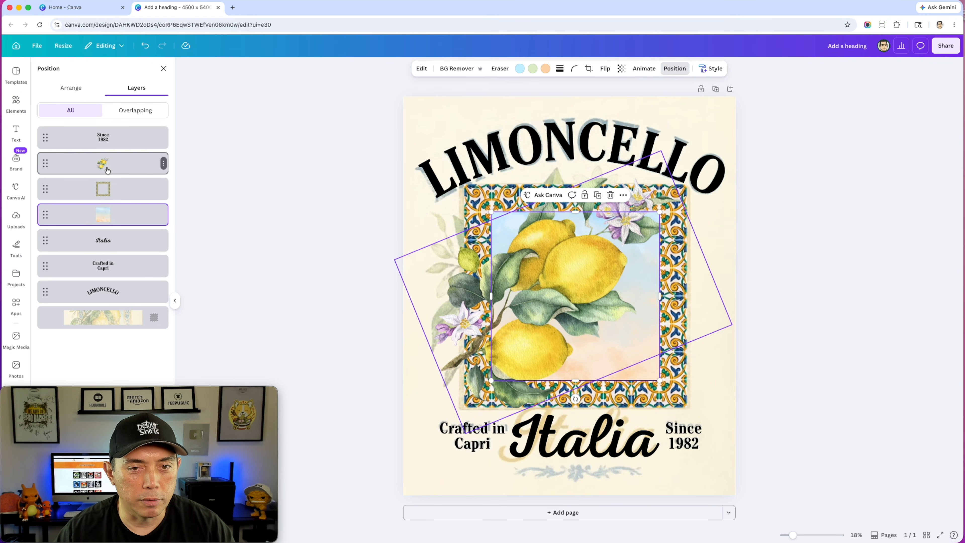
pyautogui.click(536, 288)
pyautogui.moveTo(536, 289); pyautogui.dragTo(544, 290)
pyautogui.click(710, 178)
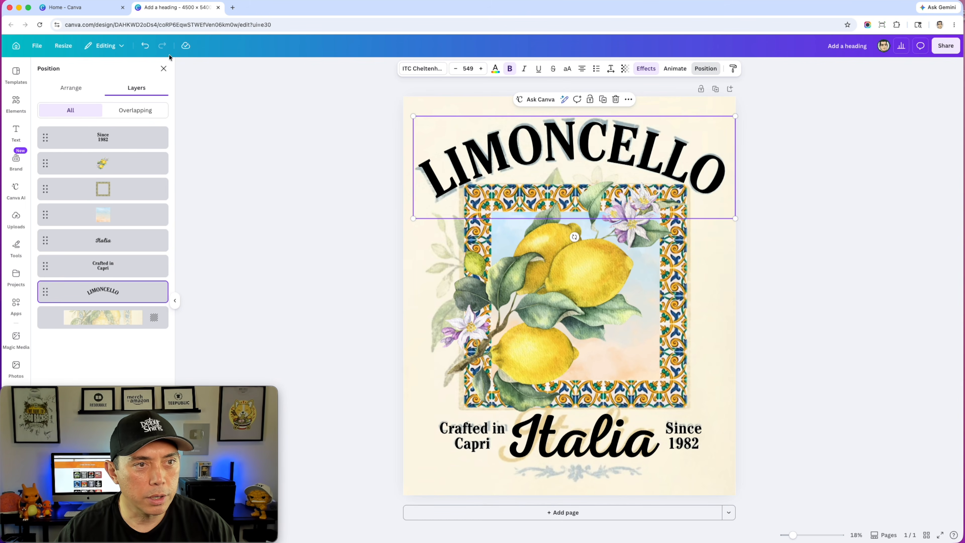
# Search the graphics for "flower border" and browse the results for a bottom ornament
pyautogui.click(166, 70)
pyautogui.doubleClick(62, 75)
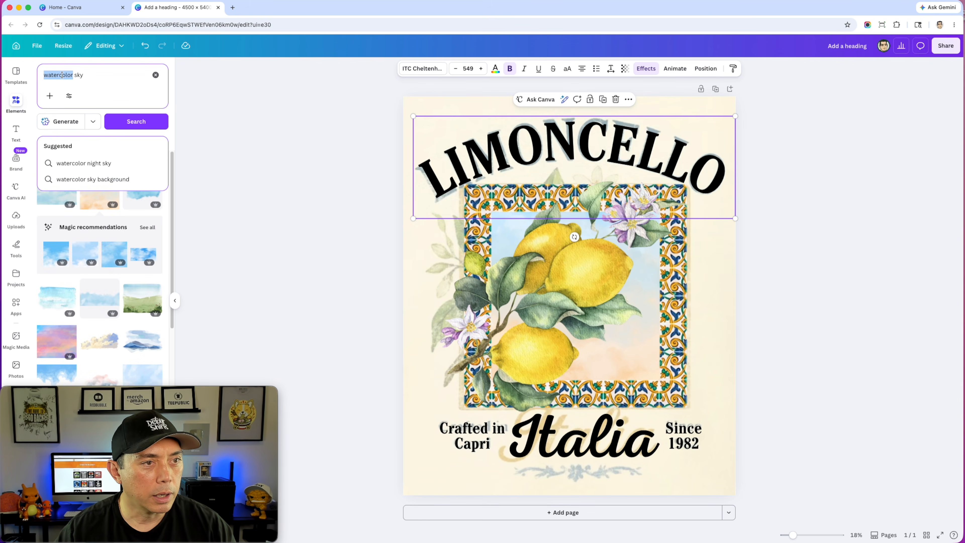
pyautogui.write('blo')
pyautogui.press('BackSpace')
pyautogui.press('BackSpace')
pyautogui.press('BackSpace')
pyautogui.write('flower bor')
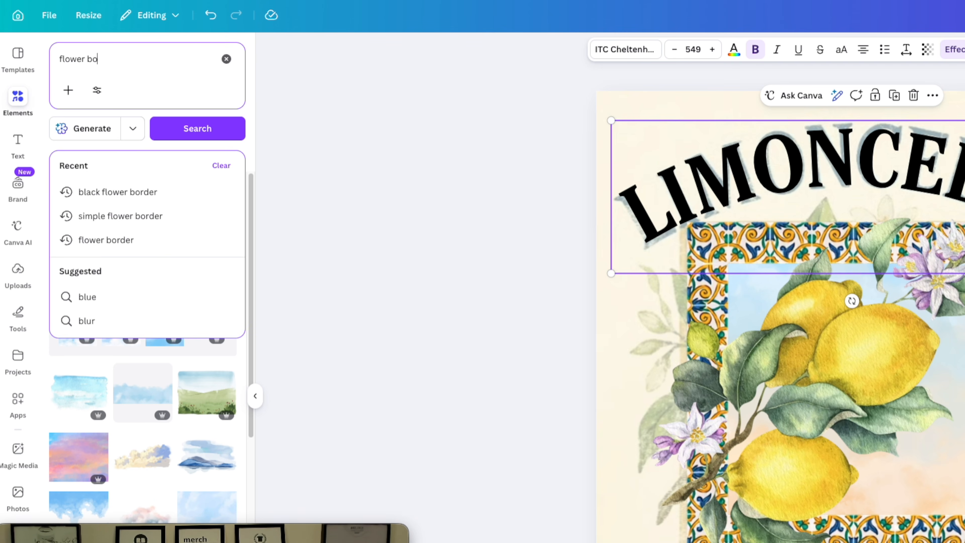
pyautogui.write('der')
pyautogui.press('Return')
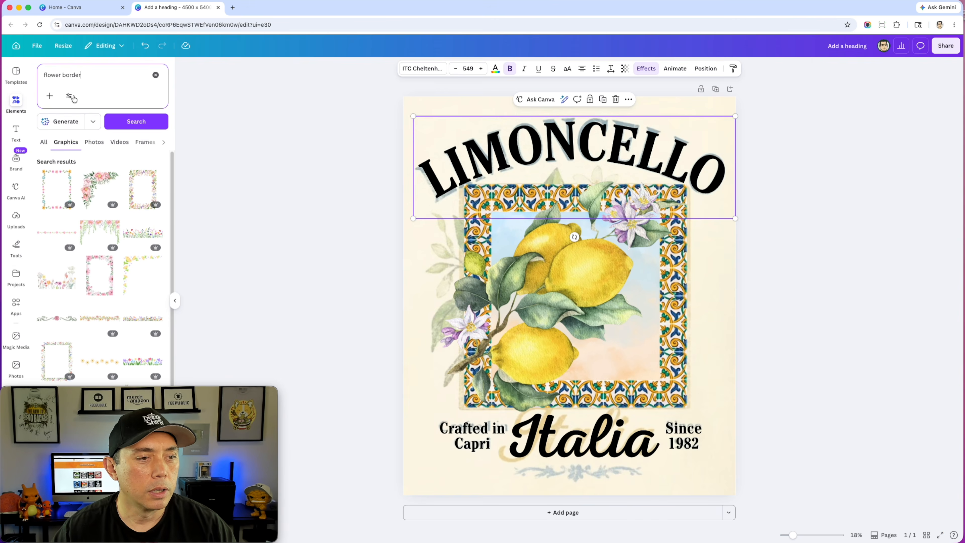
pyautogui.scroll(-3, 98, 219)
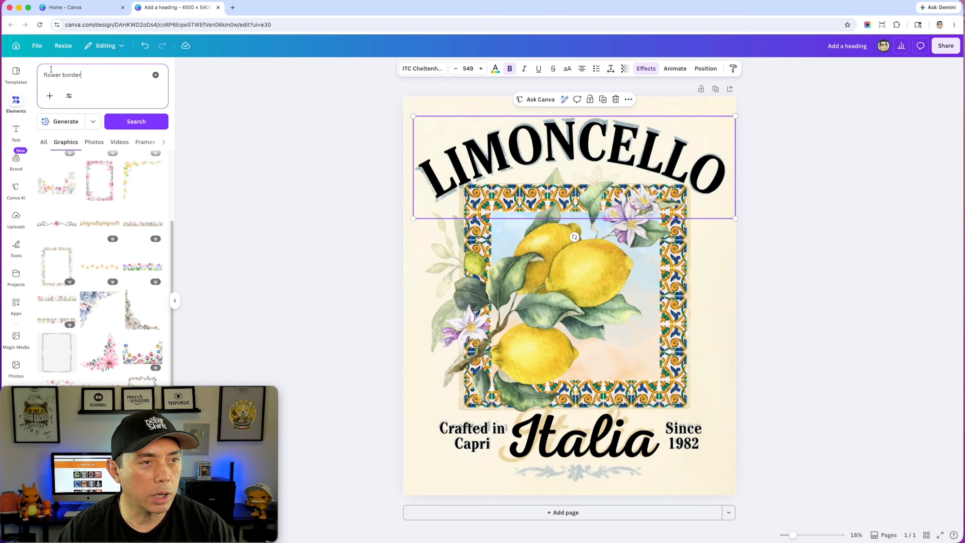
# Refine the graphics search to "one color flower border"
pyautogui.click(43, 74)
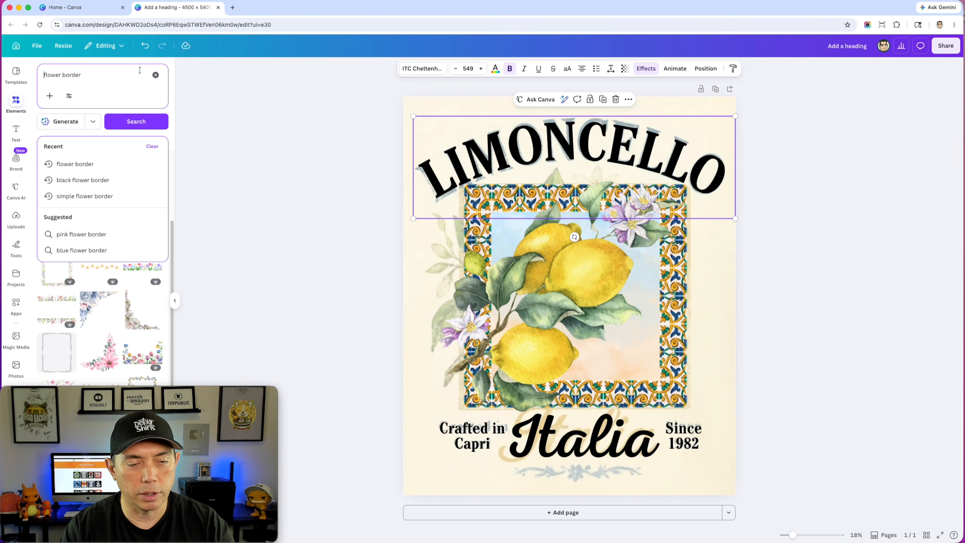
pyautogui.write('on')
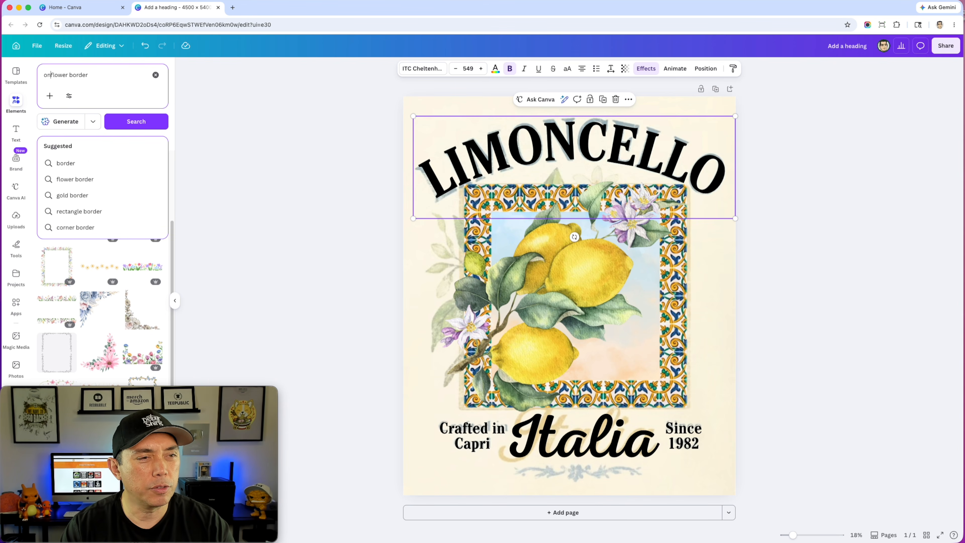
pyautogui.write('e color')
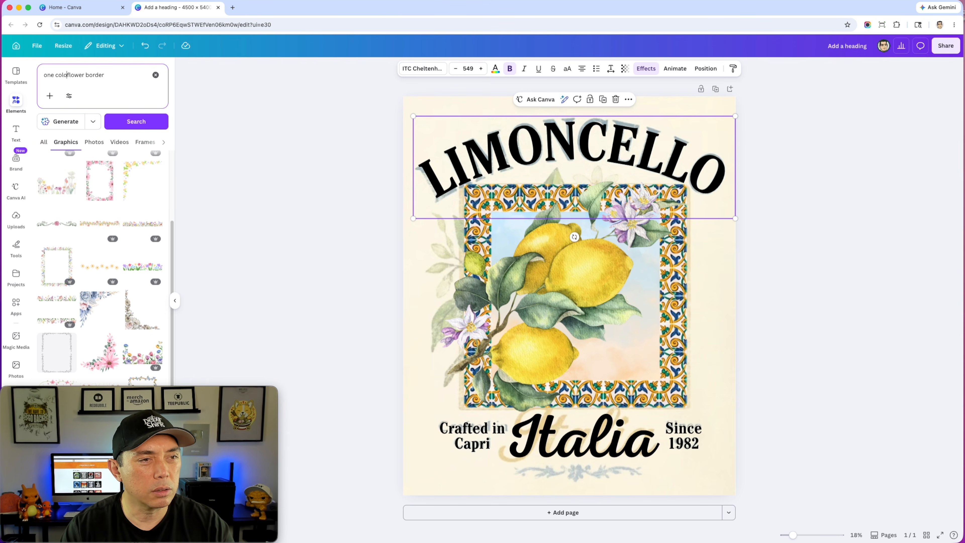
pyautogui.press('Return')
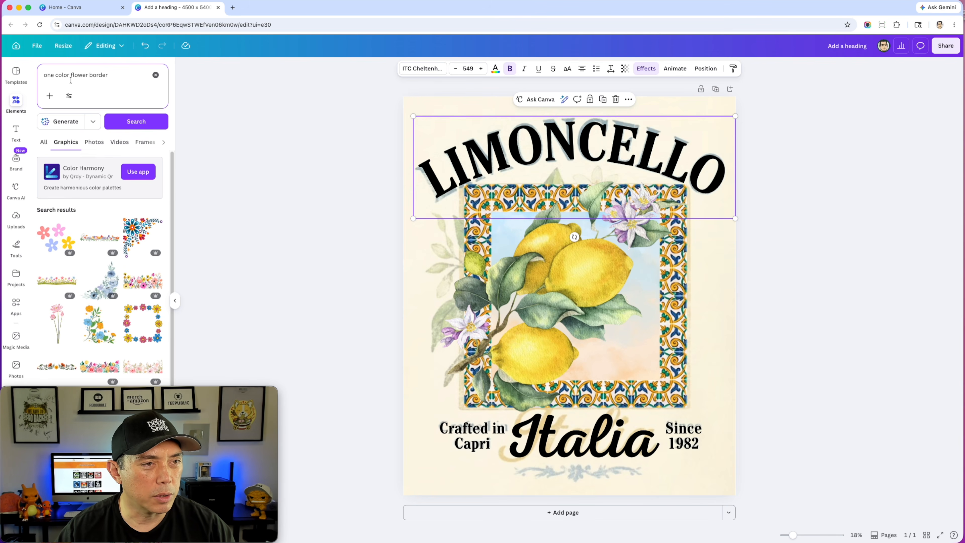
# Change the graphics search to "black flower border" and browse the results for a horizontal divider
pyautogui.moveTo(47, 73); pyautogui.dragTo(42, 74)
pyautogui.write('bla')
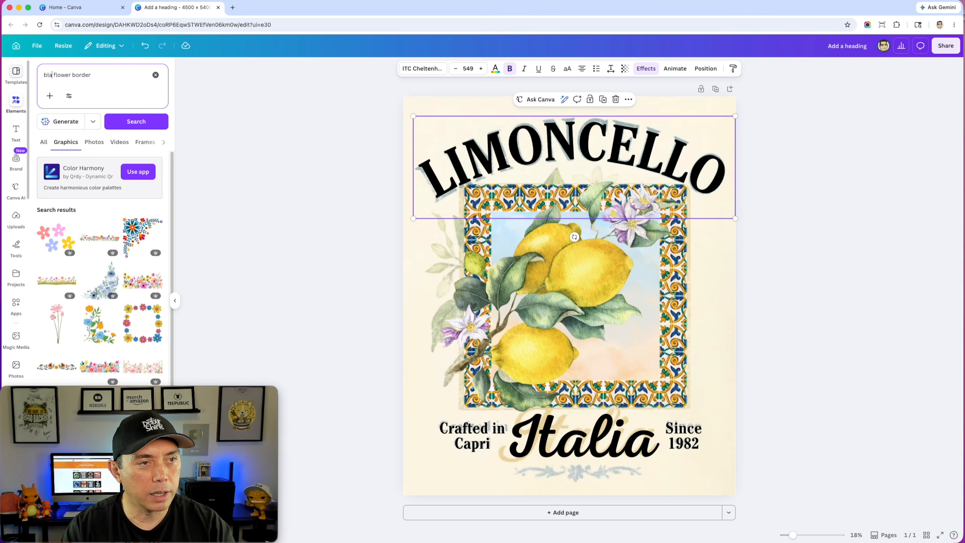
pyautogui.write('ck')
pyautogui.press('Return')
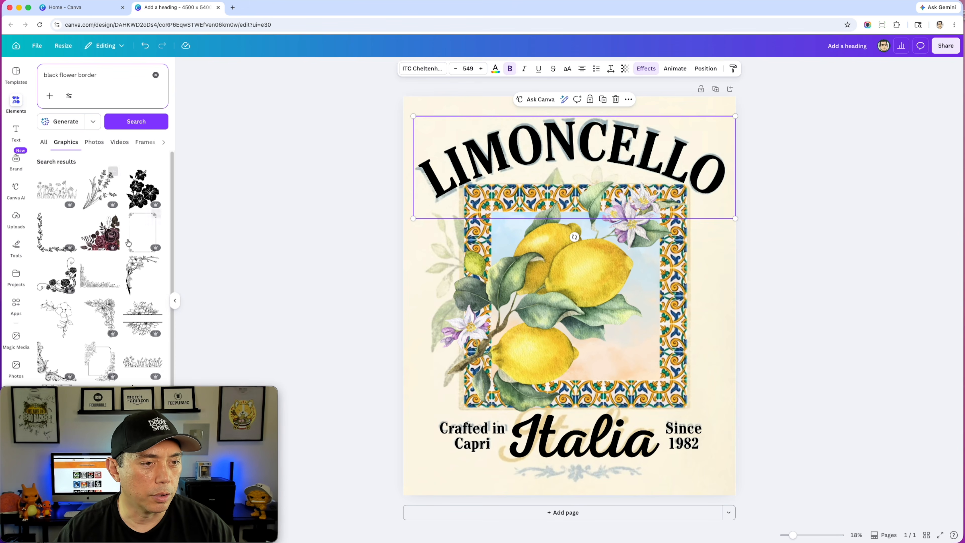
pyautogui.scroll(-5, 124, 236)
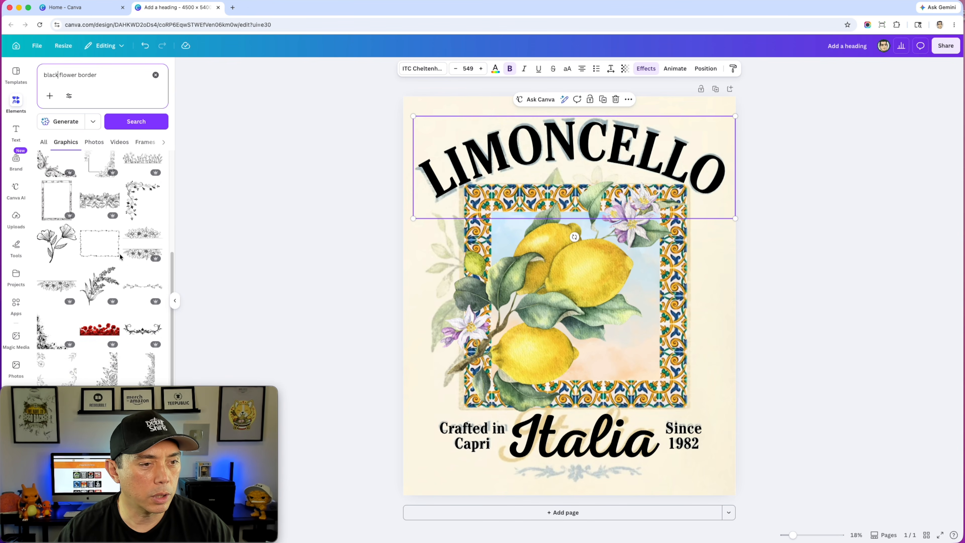
pyautogui.scroll(-2, 121, 257)
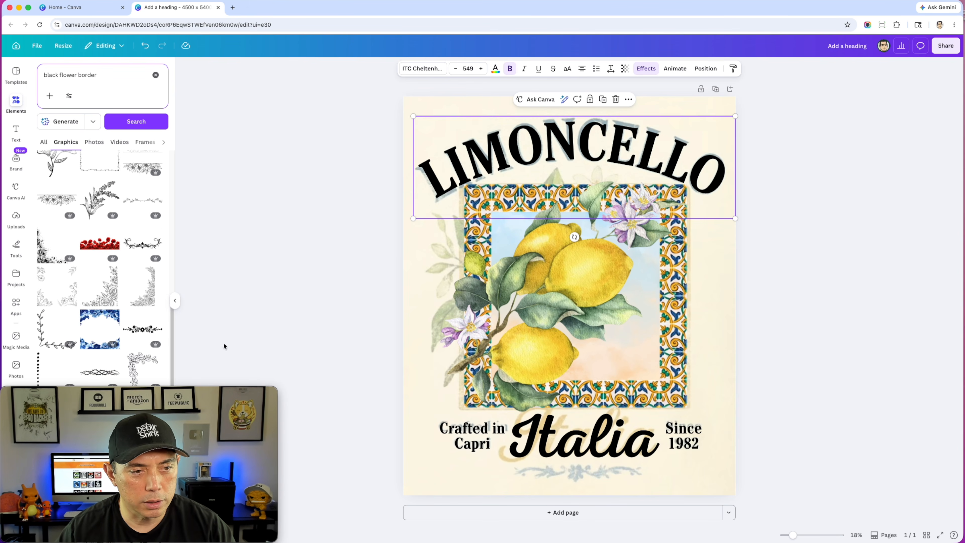
pyautogui.scroll(-3, 152, 270)
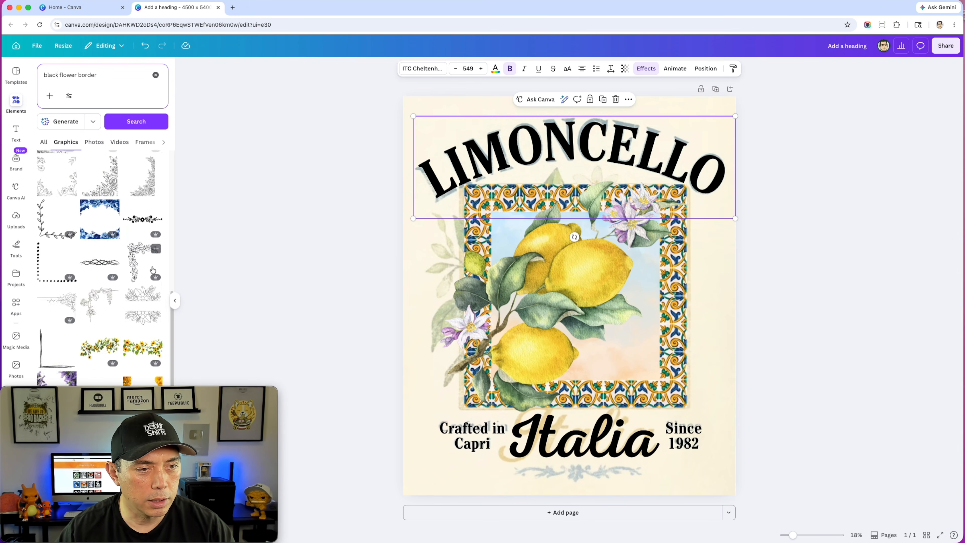
# Add the black floral divider with a central flower and place it centered beneath the Italia lettering, over the reference's ornament
pyautogui.click(138, 223)
pyautogui.moveTo(573, 301); pyautogui.dragTo(574, 472)
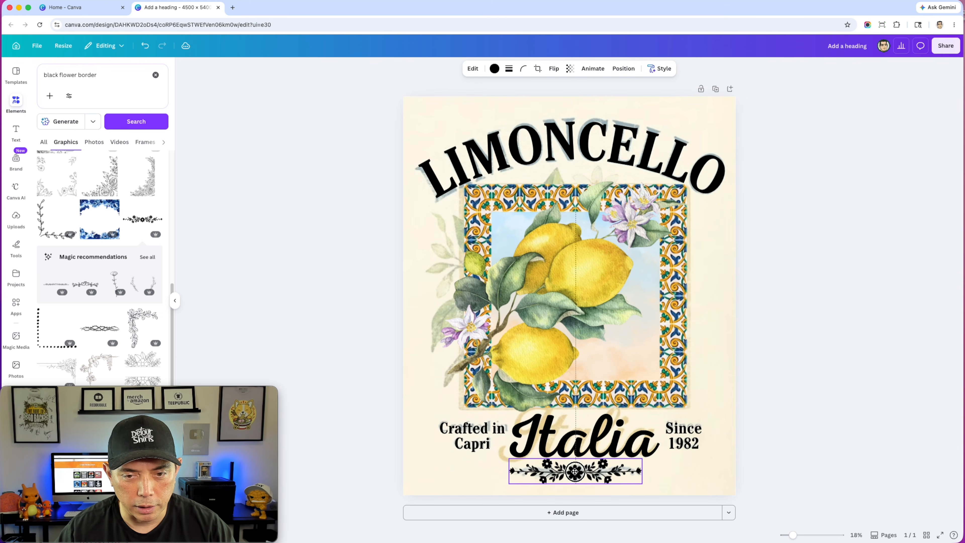
pyautogui.click(770, 259)
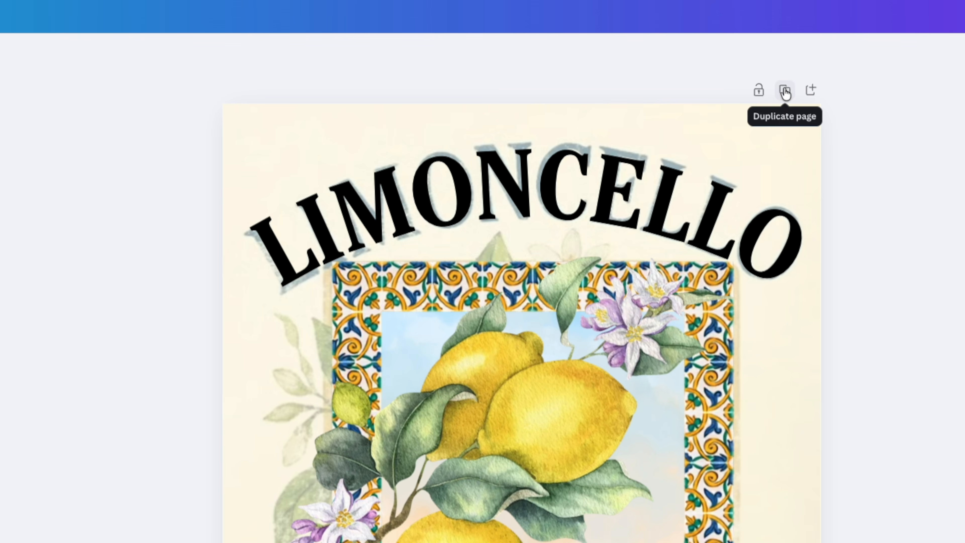
# Duplicate the page, and on page 1 delete the LIMONCELLO title, lemon branch, tile frame and watercolor sky
pyautogui.click(785, 91)
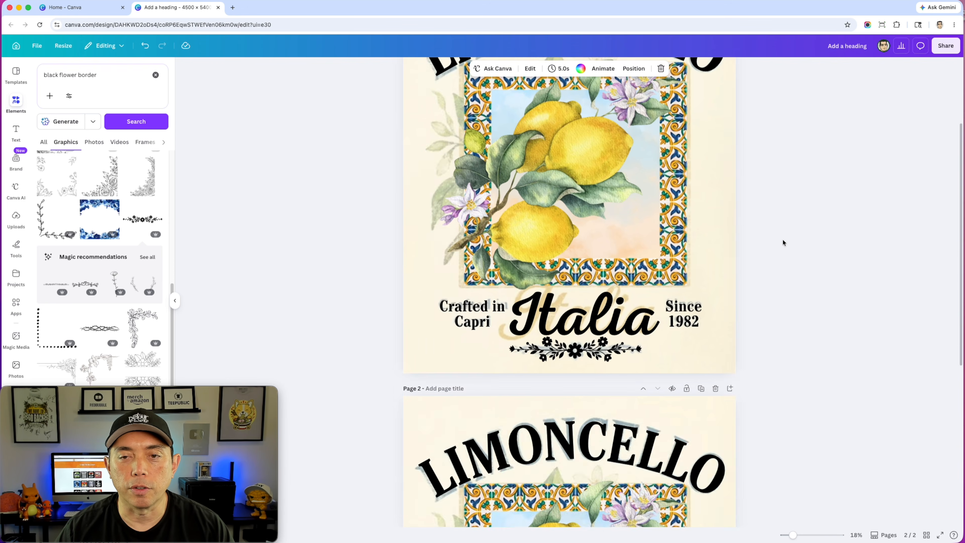
pyautogui.scroll(3, 783, 239)
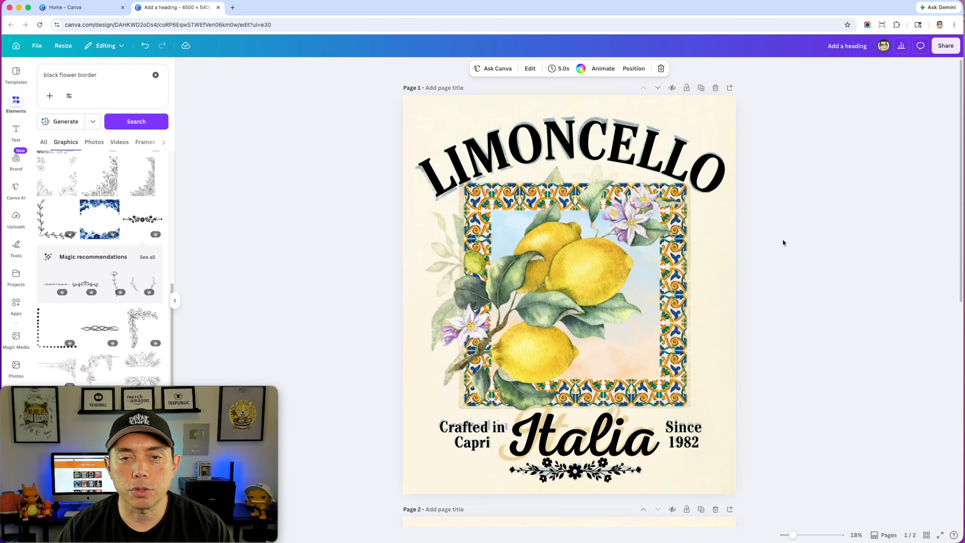
pyautogui.click(649, 127)
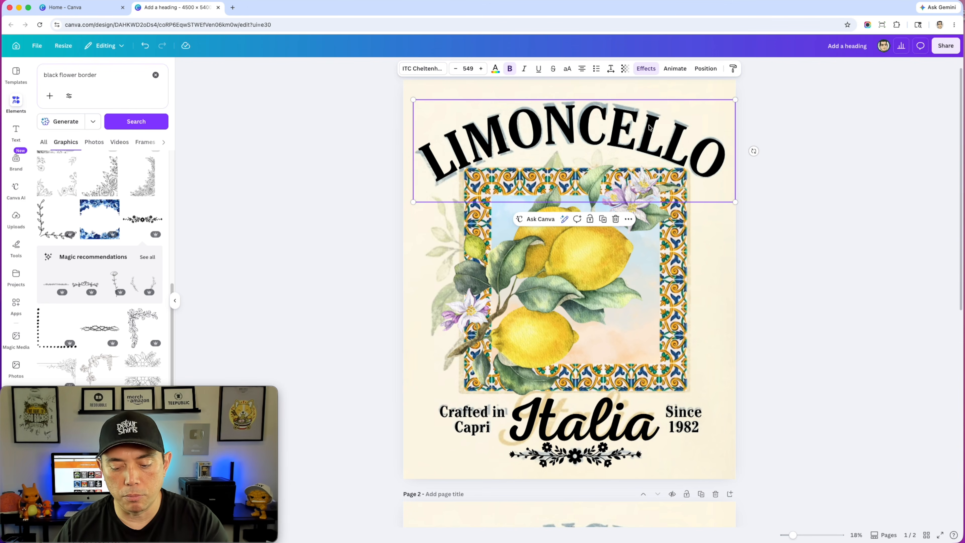
pyautogui.press('Delete')
pyautogui.click(660, 208)
pyautogui.press('Delete')
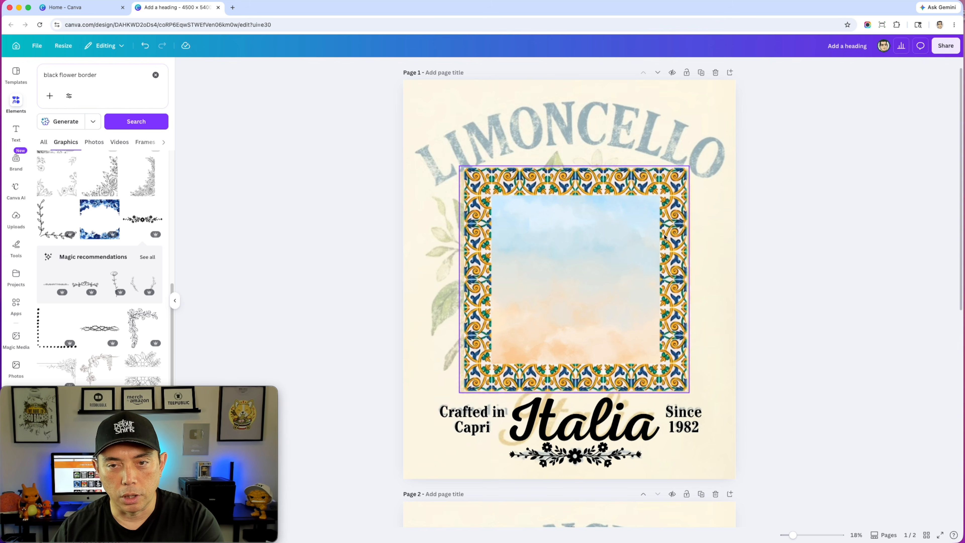
pyautogui.click(665, 332)
pyautogui.press('Delete')
pyautogui.click(629, 325)
pyautogui.press('Delete')
# Delete the Italia lettering, "Since 1982", the floral divider and "Crafted in Capri" from page 1
pyautogui.click(623, 412)
pyautogui.press('Delete')
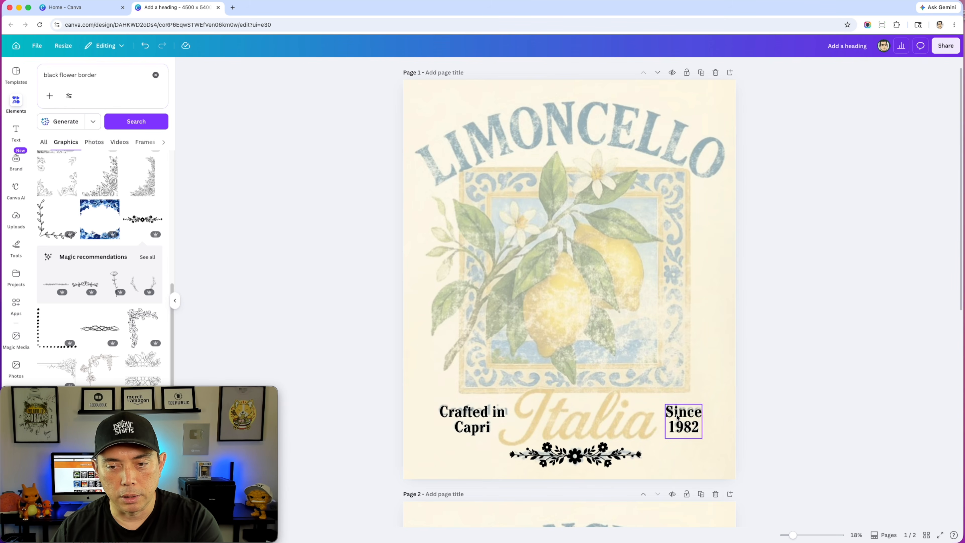
pyautogui.click(683, 418)
pyautogui.press('Delete')
pyautogui.click(576, 455)
pyautogui.press('Delete')
pyautogui.click(466, 420)
pyautogui.press('Delete')
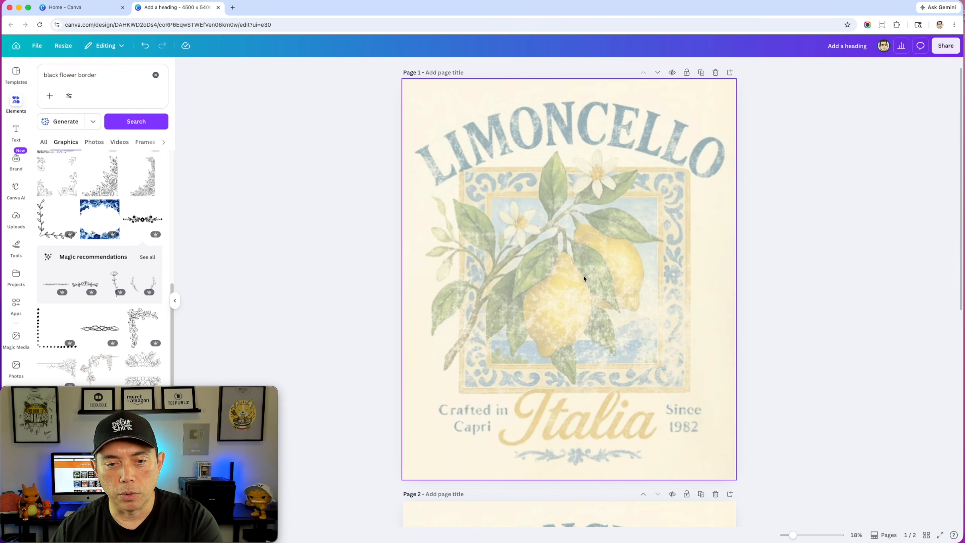
# Detach the faded reference image from page 1's background using its layer options
pyautogui.click(636, 220)
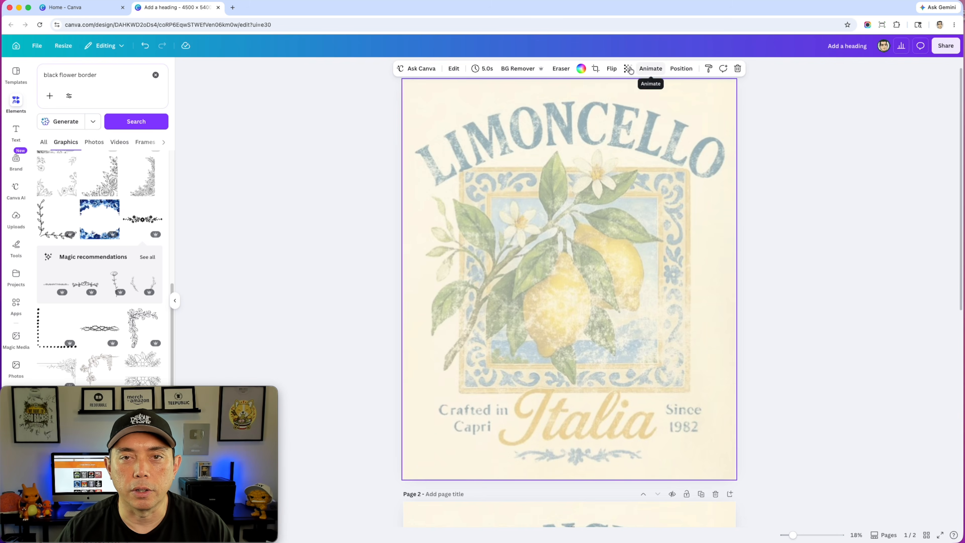
pyautogui.click(674, 71)
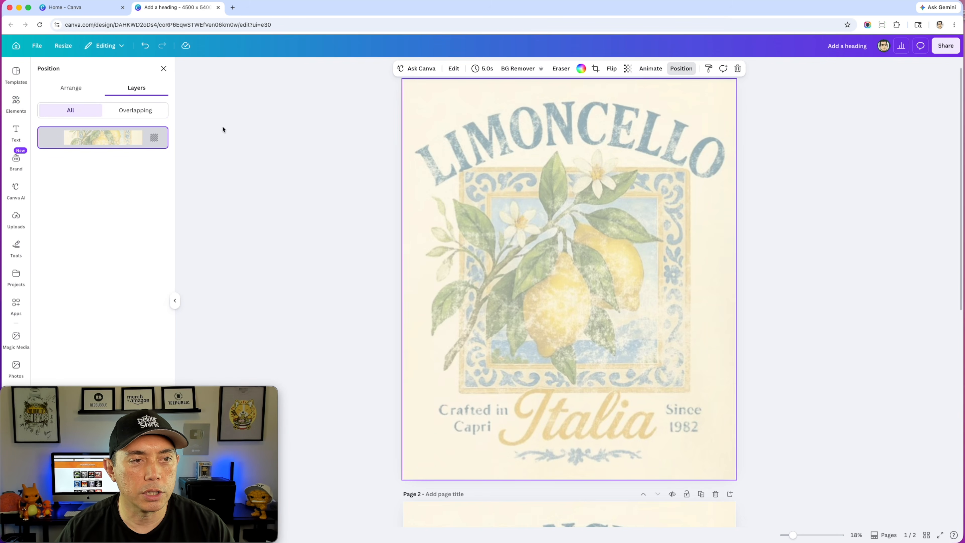
pyautogui.click(163, 138)
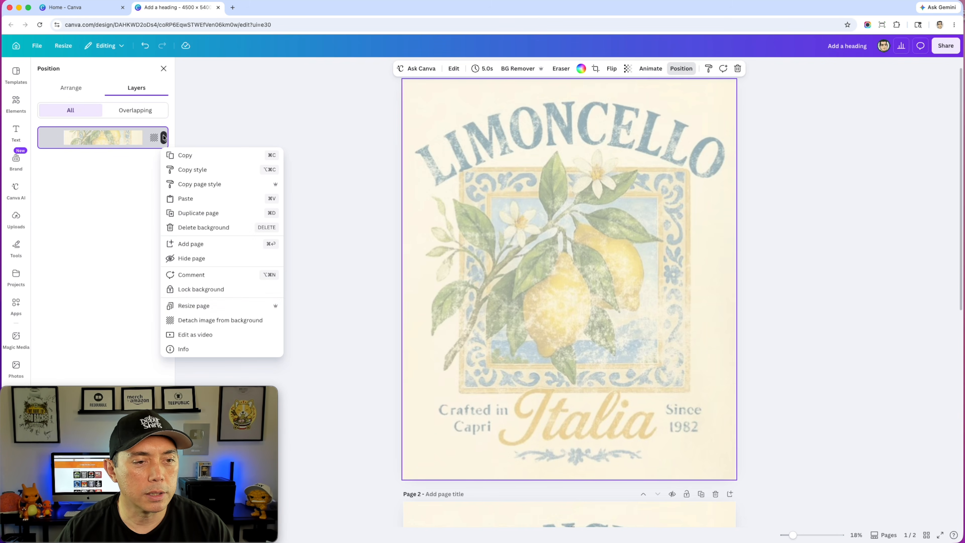
pyautogui.click(188, 321)
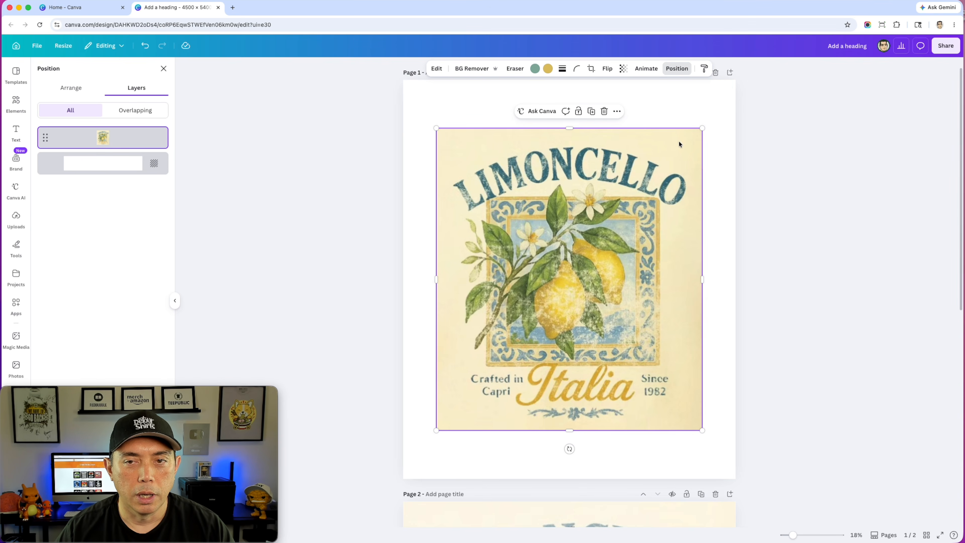
# Enlarge the detached reference image until it covers page 1, and shift it slightly left
pyautogui.moveTo(702, 128); pyautogui.dragTo(744, 80)
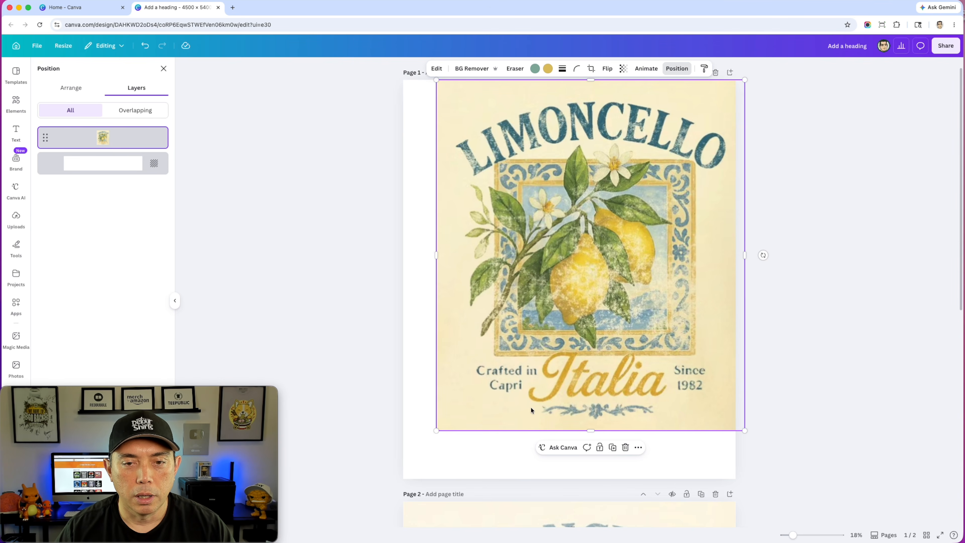
pyautogui.moveTo(436, 431); pyautogui.dragTo(390, 478)
pyautogui.moveTo(568, 332); pyautogui.dragTo(563, 332)
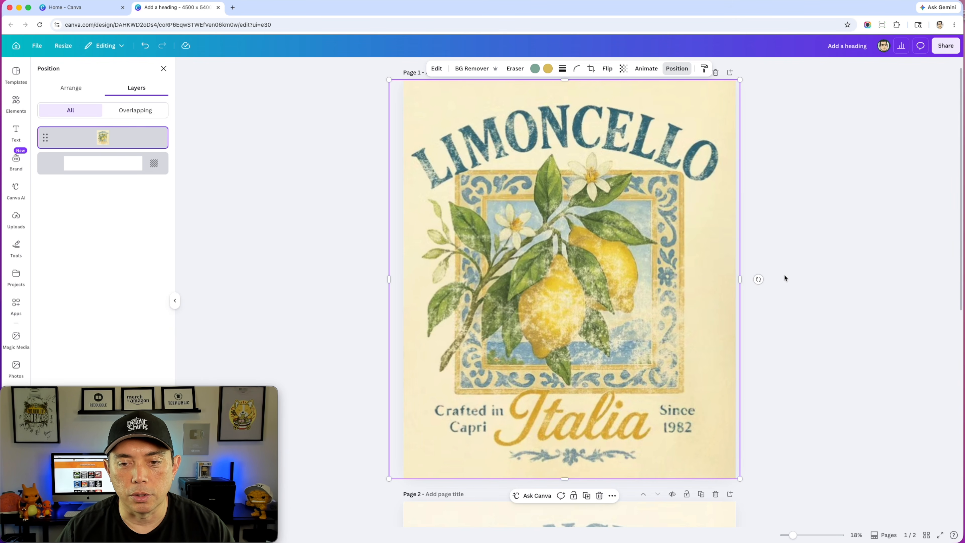
# Detach the faded reference image from page 2's background and delete it
pyautogui.scroll(-8, 778, 342)
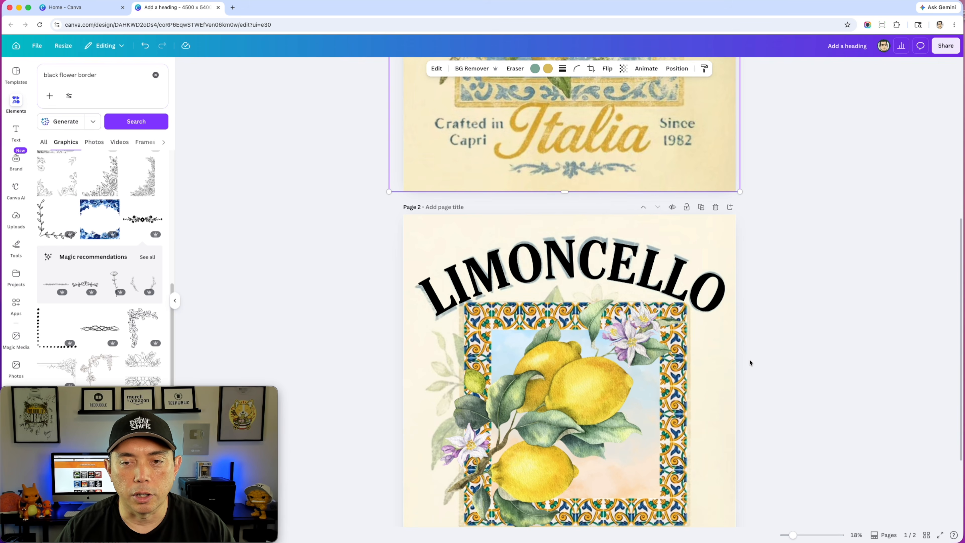
pyautogui.click(727, 344)
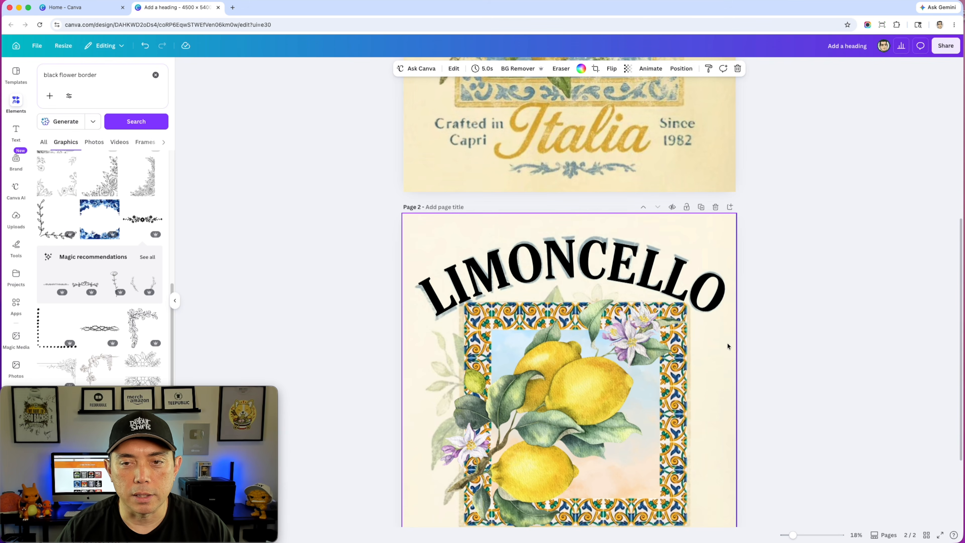
pyautogui.click(677, 68)
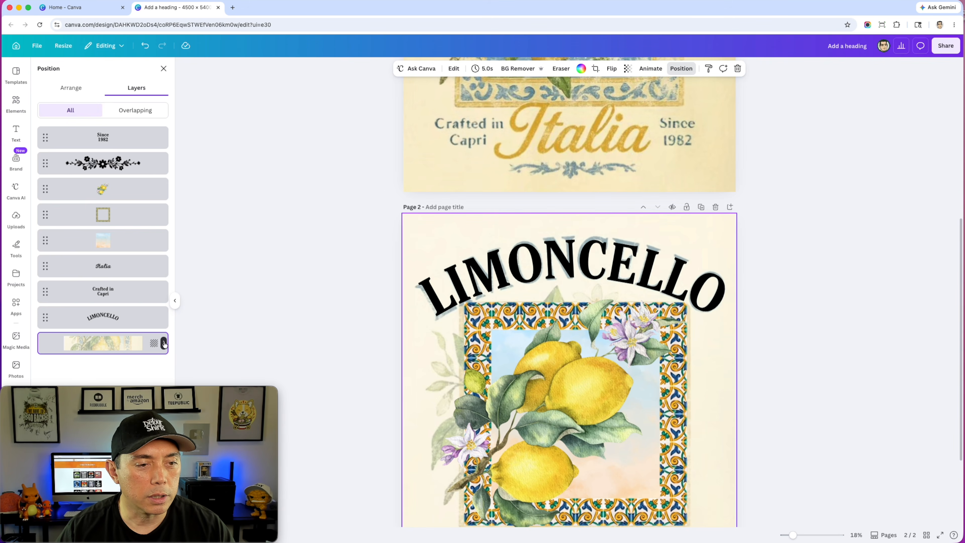
pyautogui.click(165, 343)
pyautogui.click(201, 297)
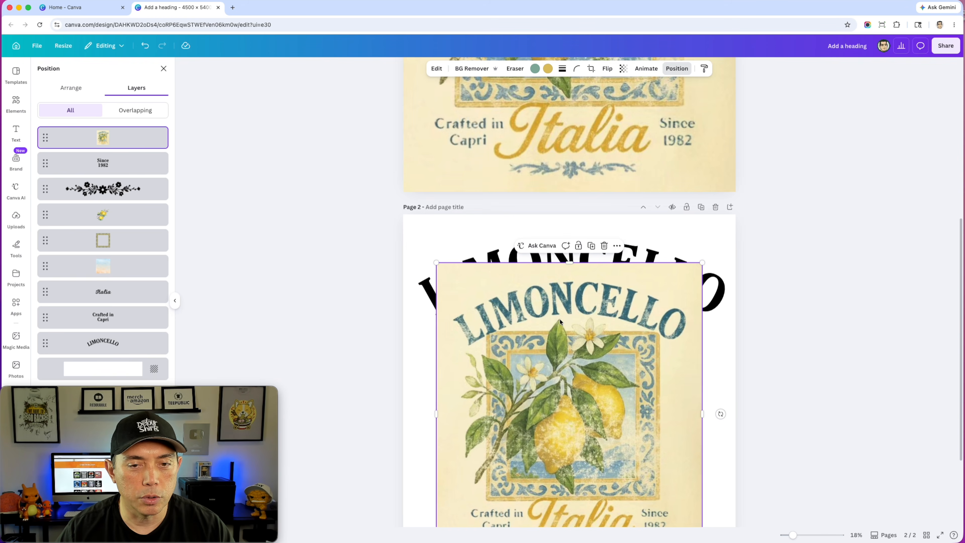
pyautogui.press('Delete')
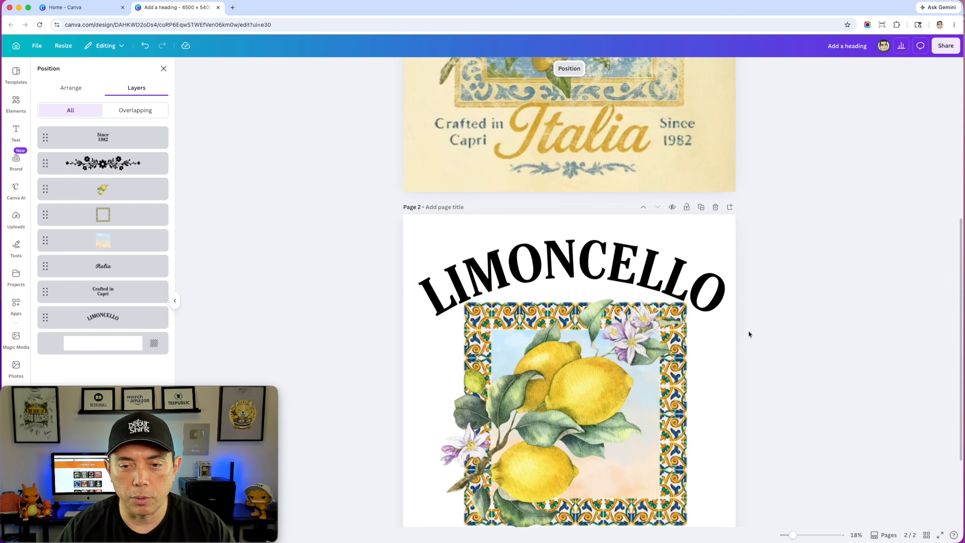
# On page 2, move the LIMONCELLO title up slightly and shift the tile frame slightly to the left
pyautogui.click(754, 358)
pyautogui.scroll(-2, 755, 358)
pyautogui.scroll(-2, 755, 358)
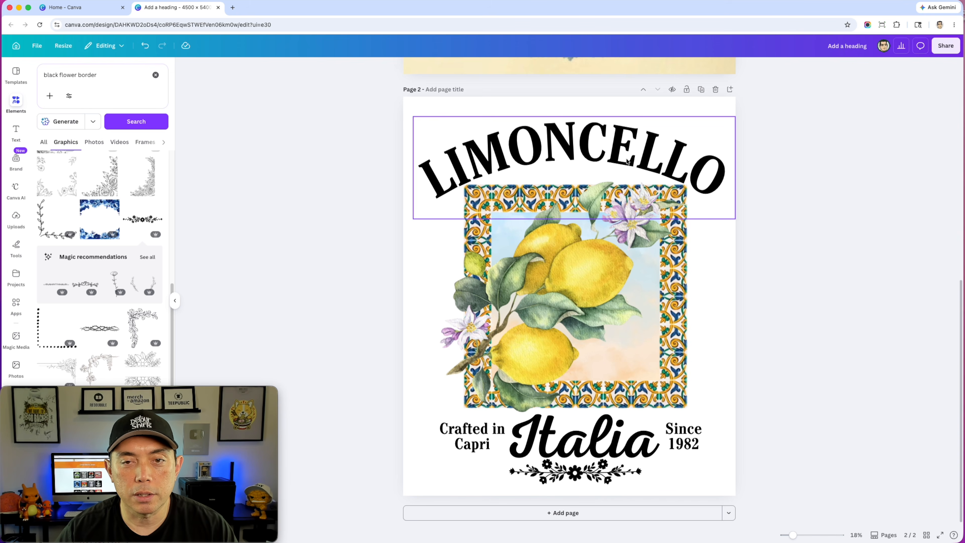
pyautogui.moveTo(627, 159); pyautogui.dragTo(625, 155)
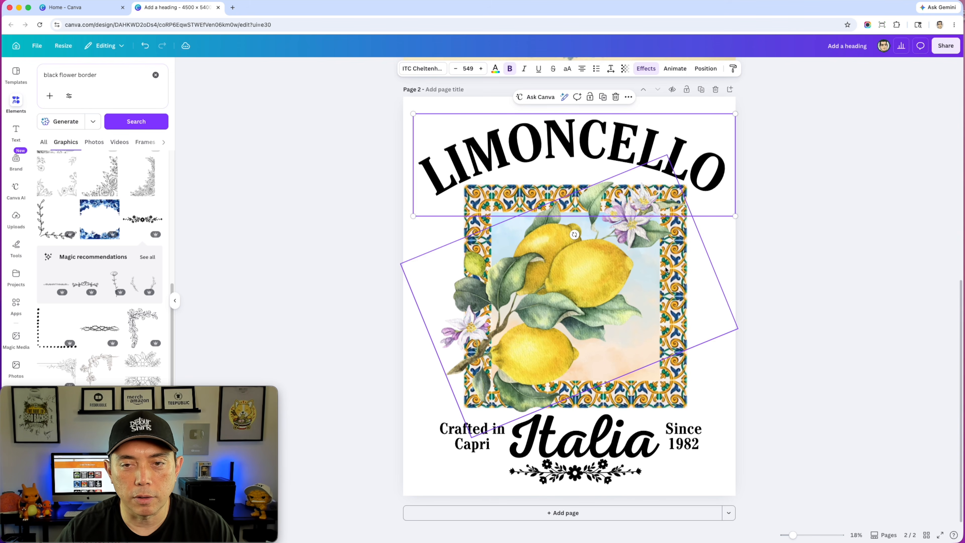
pyautogui.moveTo(679, 383); pyautogui.dragTo(674, 382)
# Shift Italia, "Crafted in Capri" and "Since 1982" slightly up and left, and raise the floral divider slightly beneath them
pyautogui.click(610, 450)
pyautogui.moveTo(611, 450); pyautogui.dragTo(605, 445)
pyautogui.moveTo(489, 442); pyautogui.dragTo(484, 438)
pyautogui.moveTo(675, 435); pyautogui.dragTo(670, 432)
pyautogui.moveTo(605, 470); pyautogui.dragTo(605, 467)
pyautogui.click(778, 338)
pyautogui.click(608, 301)
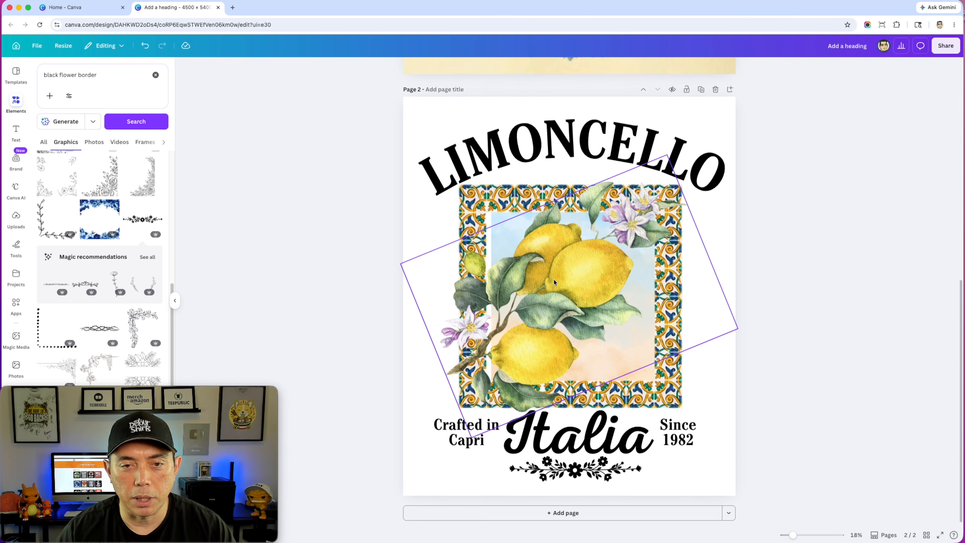
# Move the lemon branch off the tile frame and shift the watercolor sky slightly left to center it inside the frame
pyautogui.moveTo(550, 282); pyautogui.dragTo(638, 346)
pyautogui.click(511, 235)
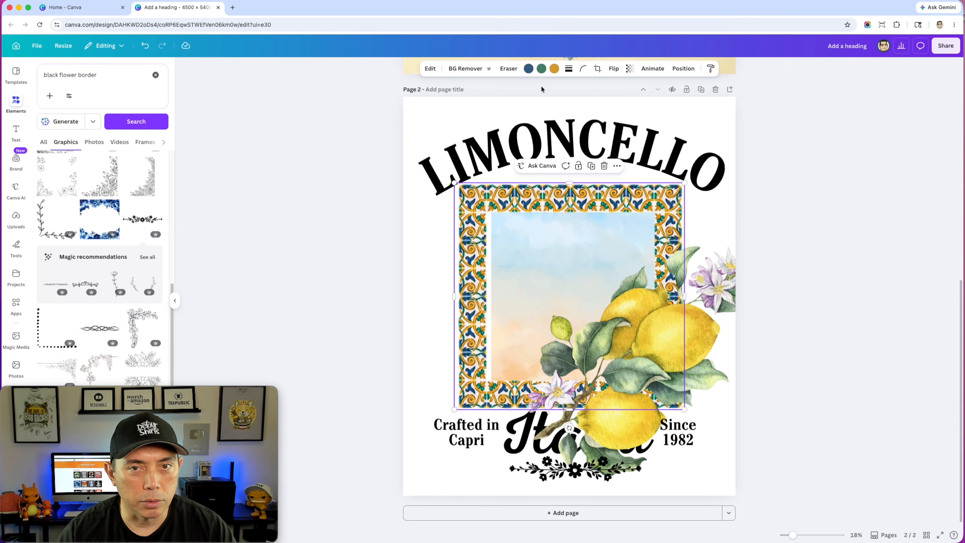
pyautogui.click(683, 68)
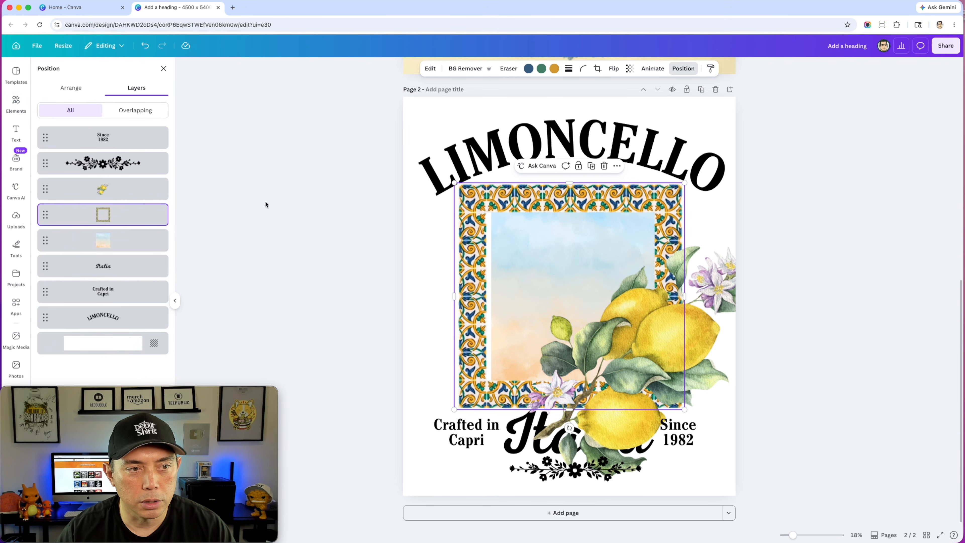
pyautogui.click(114, 239)
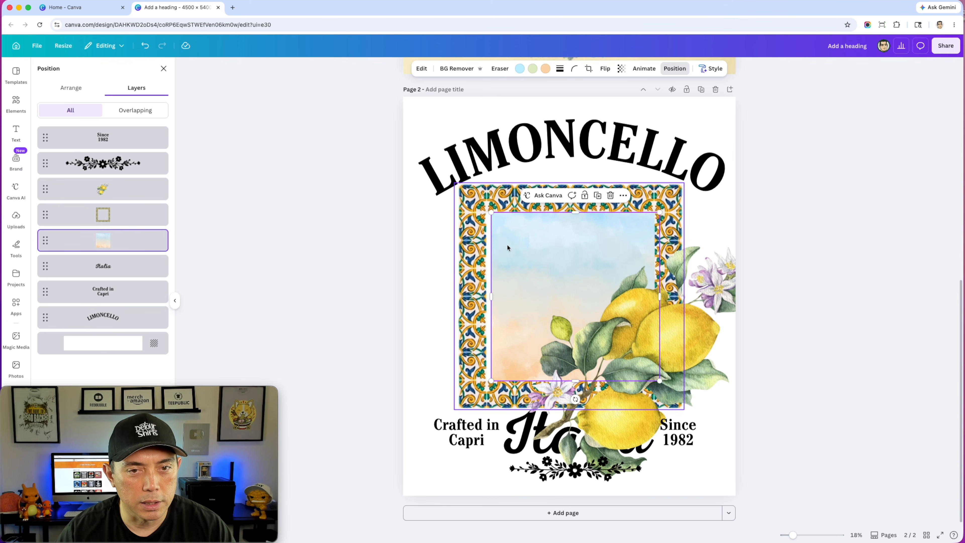
pyautogui.moveTo(527, 247); pyautogui.dragTo(521, 245)
# Place the lemon branch back over the tile frame, with its upper blossoms overlapping the frame's top-right corner
pyautogui.click(674, 328)
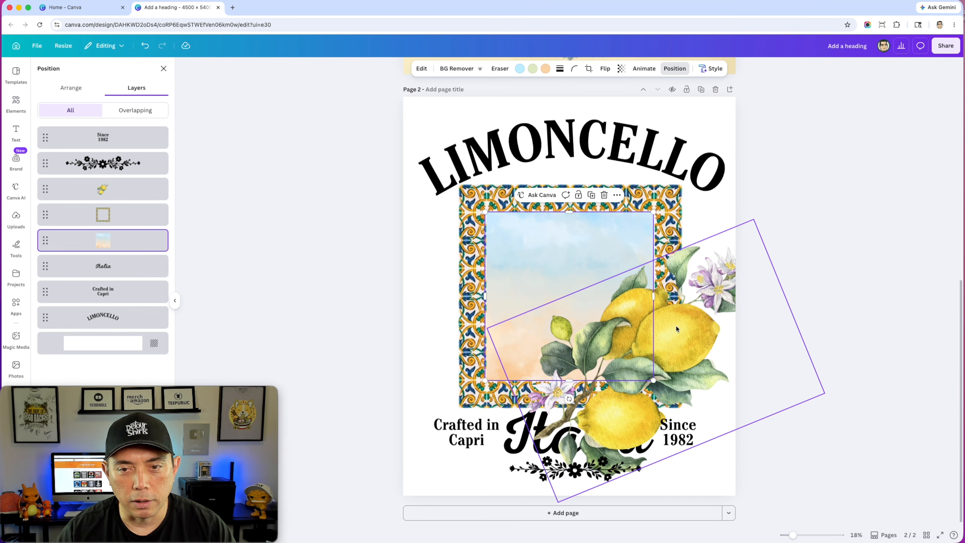
pyautogui.moveTo(692, 332); pyautogui.dragTo(610, 260)
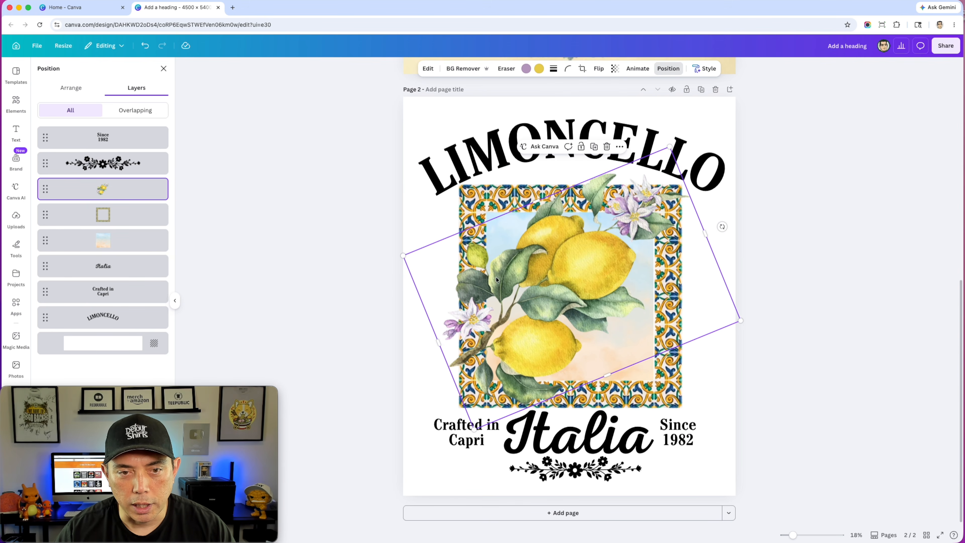
pyautogui.scroll(10, 764, 288)
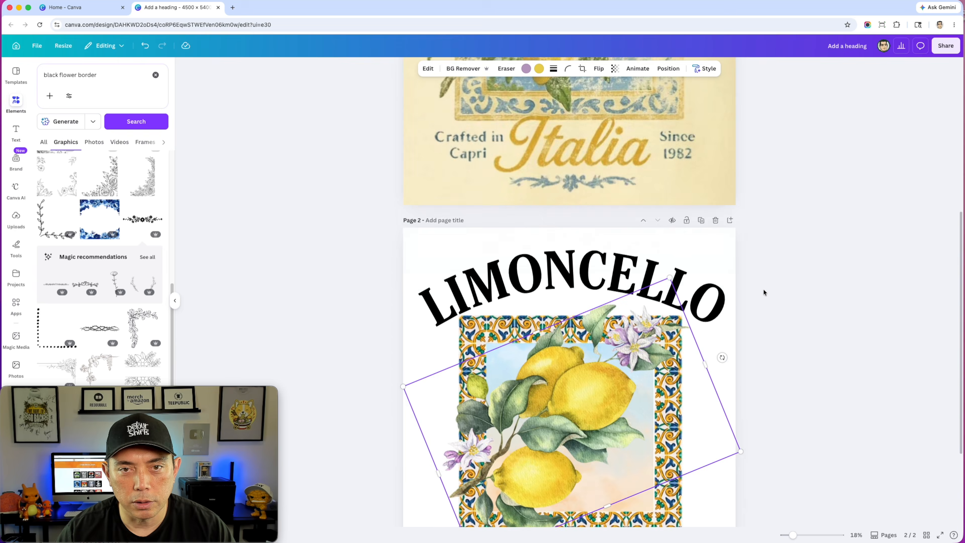
pyautogui.scroll(-10, 618, 302)
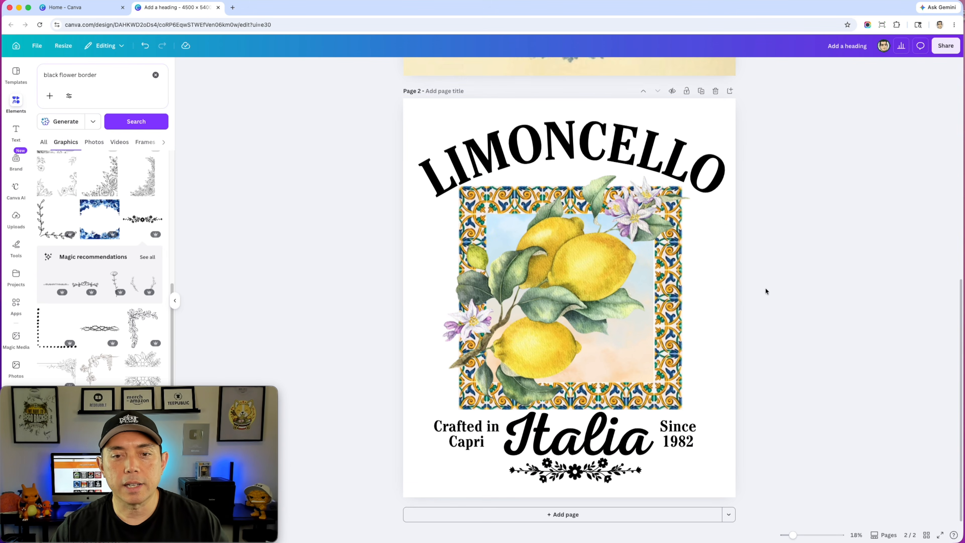
pyautogui.scroll(2, 757, 379)
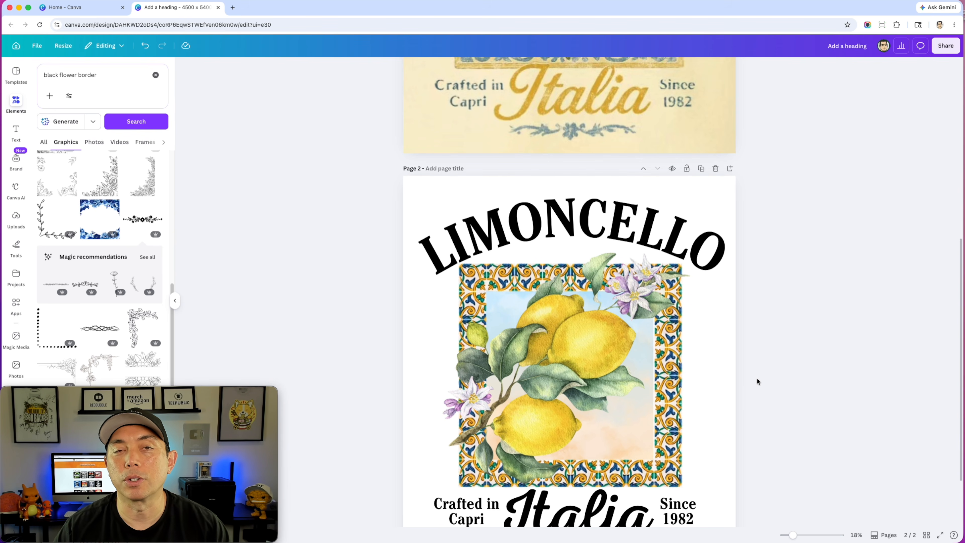
# Try the LIMONCELLO title in grey-blue #93A9A6 sampled from the reference's floral divider
pyautogui.click(468, 230)
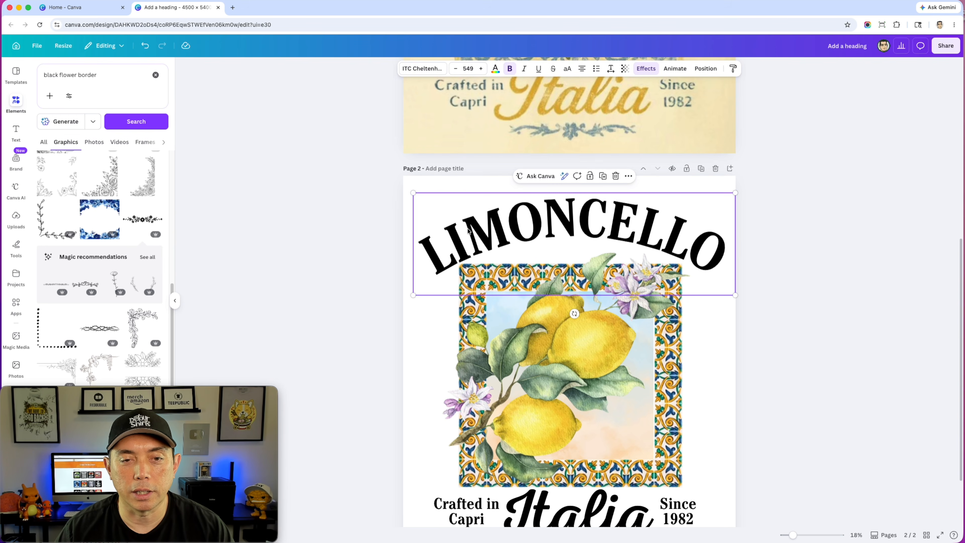
pyautogui.scroll(3, 468, 233)
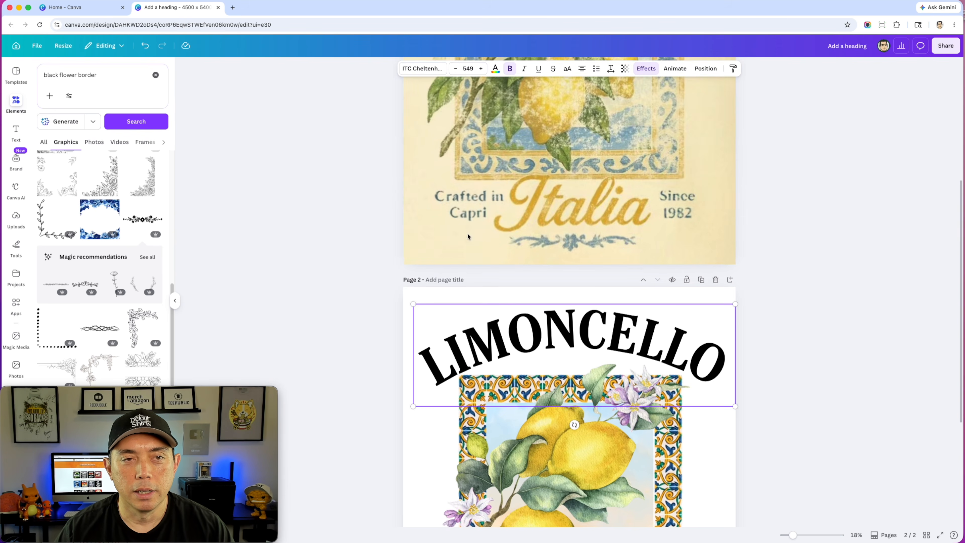
pyautogui.click(495, 71)
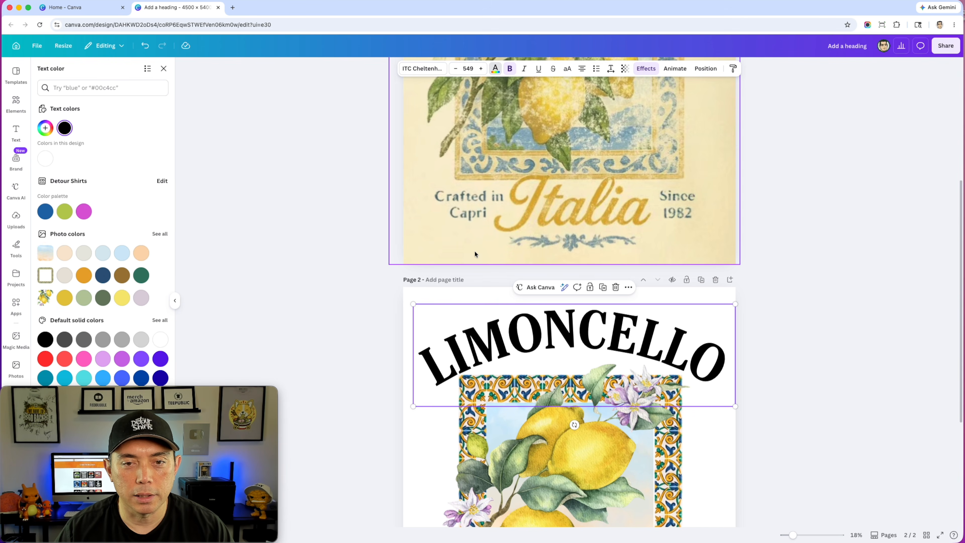
pyautogui.scroll(3, 464, 239)
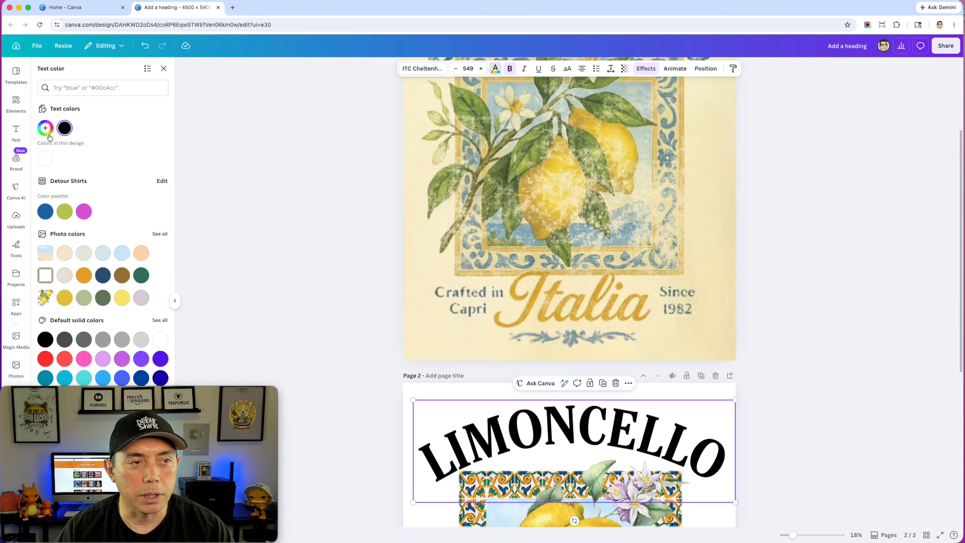
pyautogui.click(45, 128)
pyautogui.click(153, 231)
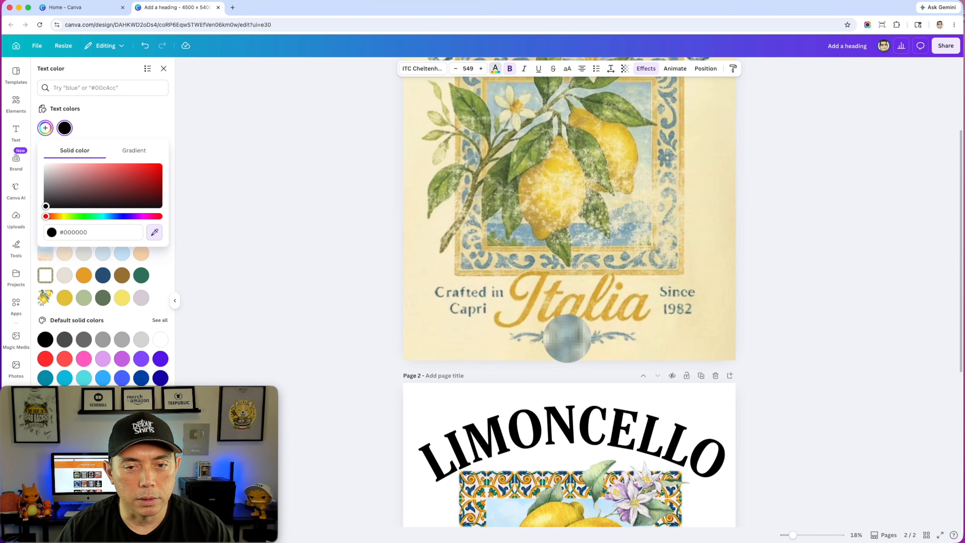
pyautogui.click(564, 341)
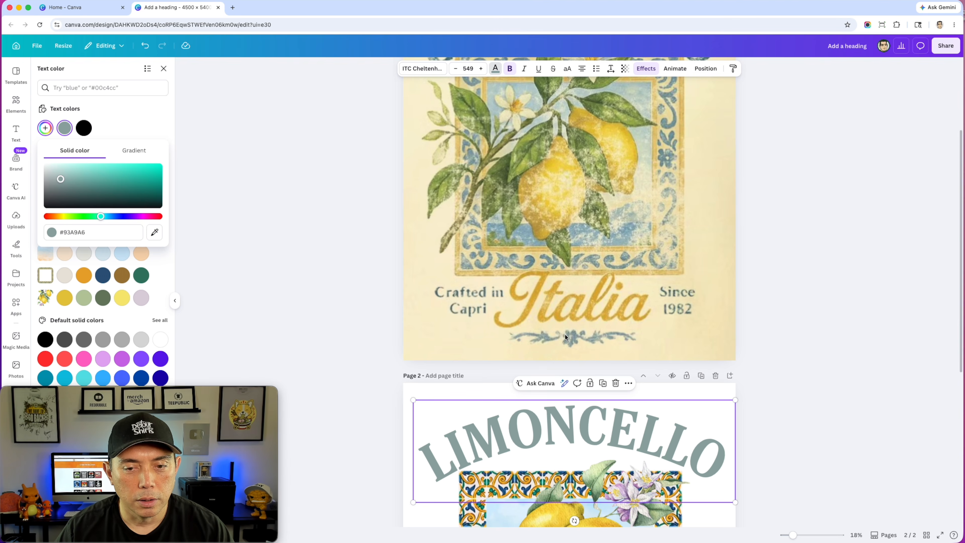
# Recolor the LIMONCELLO title dark blue #0F437A, sampled from the tile frame
pyautogui.scroll(-6, 360, 314)
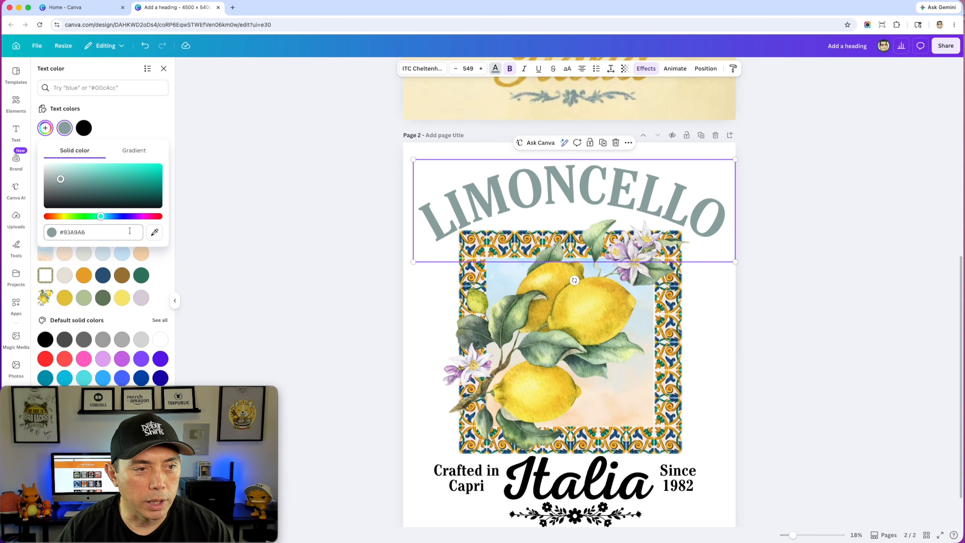
pyautogui.click(154, 232)
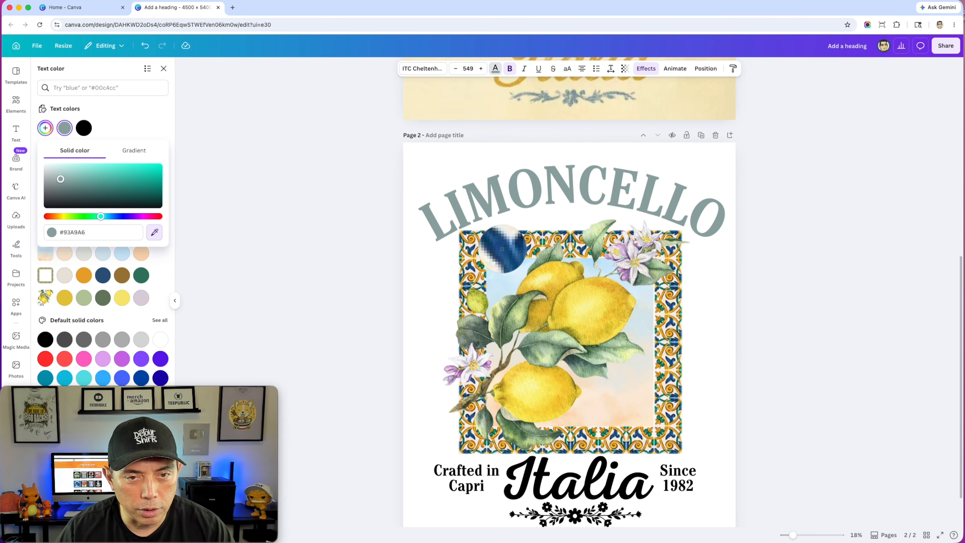
pyautogui.click(501, 248)
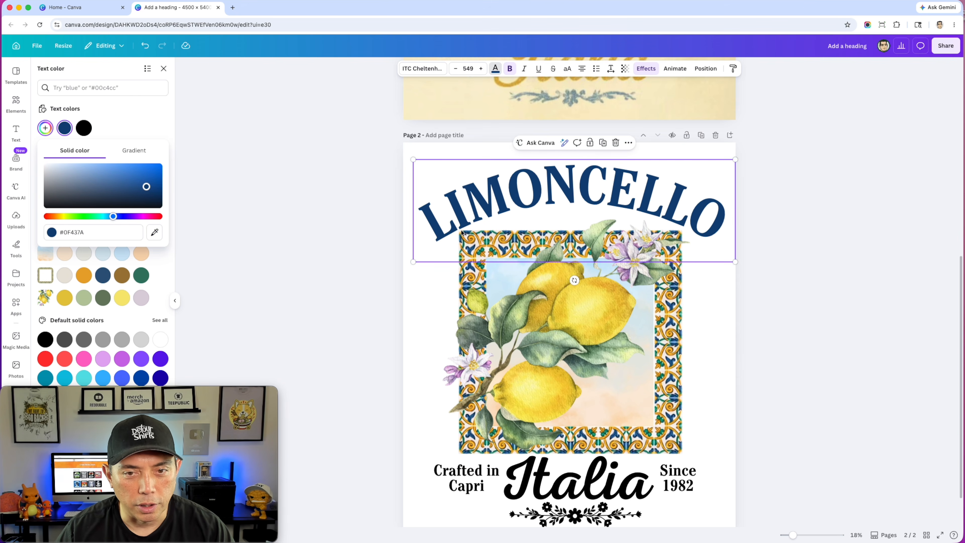
# Recolor the "Crafted in Capri" and "Since 1982" texts with the title's dark blue #0F437A
pyautogui.scroll(5, 709, 339)
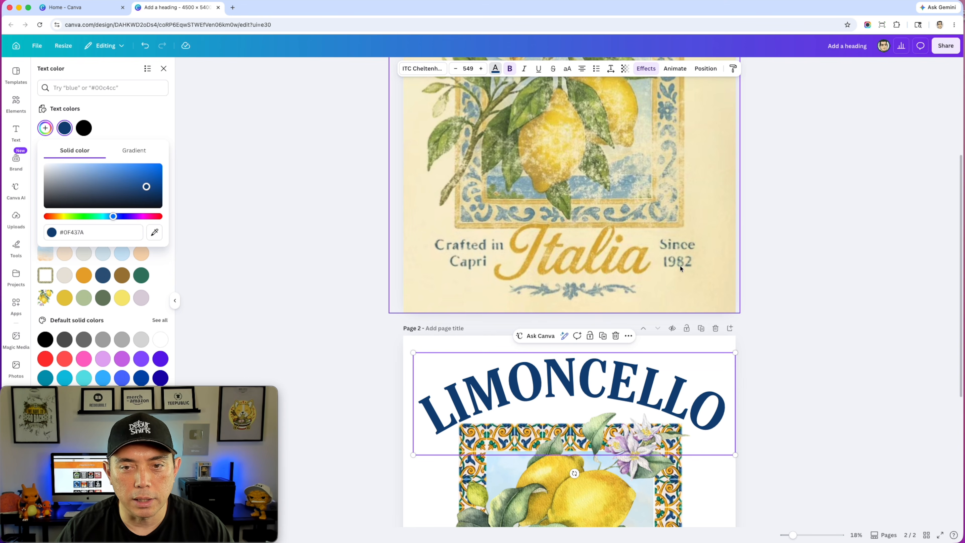
pyautogui.scroll(-5, 577, 295)
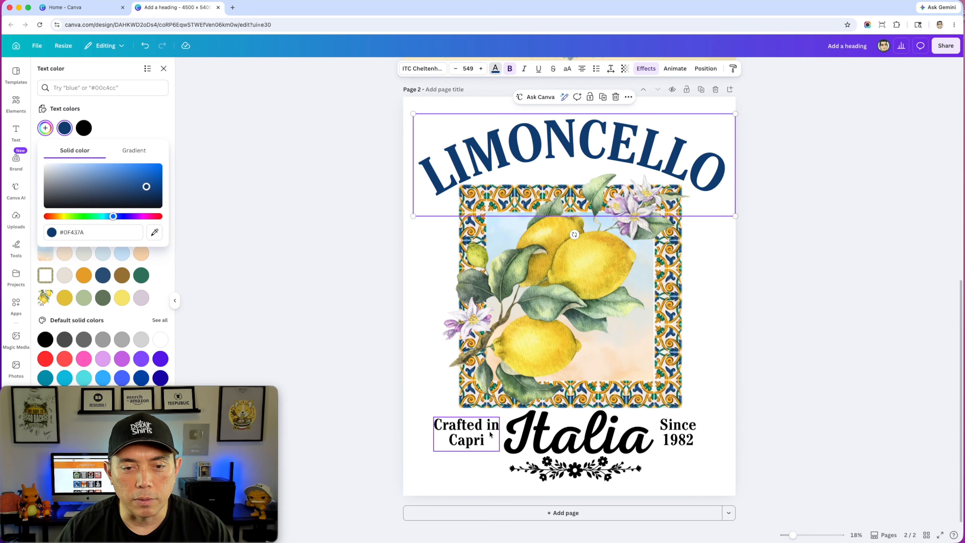
pyautogui.click(476, 428)
pyautogui.click(475, 430)
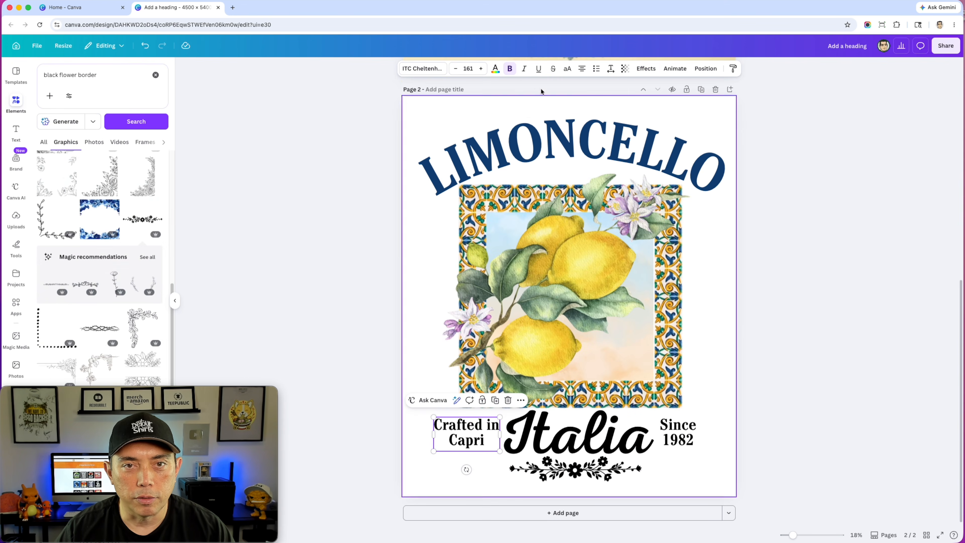
pyautogui.click(495, 69)
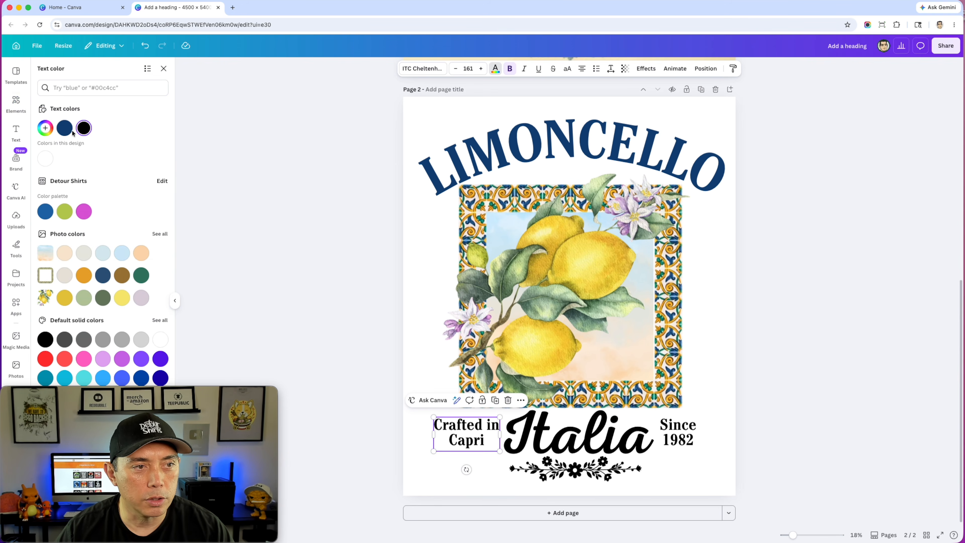
pyautogui.click(64, 128)
pyautogui.click(679, 433)
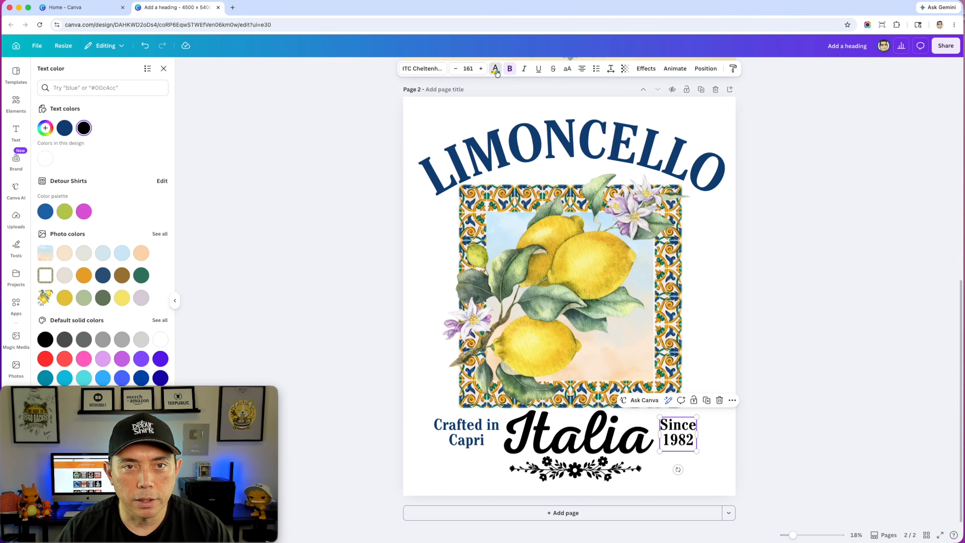
pyautogui.click(65, 128)
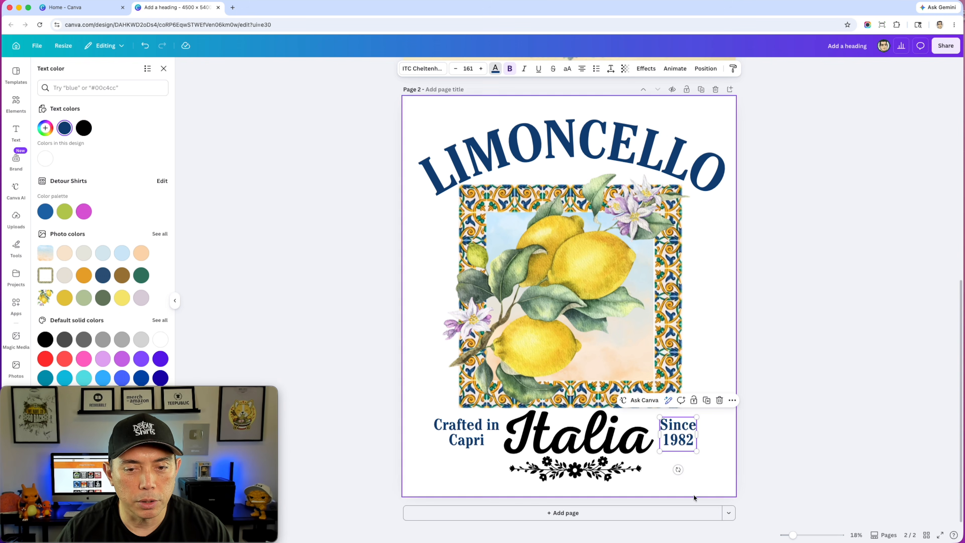
# Recolor the floral divider beneath Italia with the same dark blue #0F437A
pyautogui.click(626, 443)
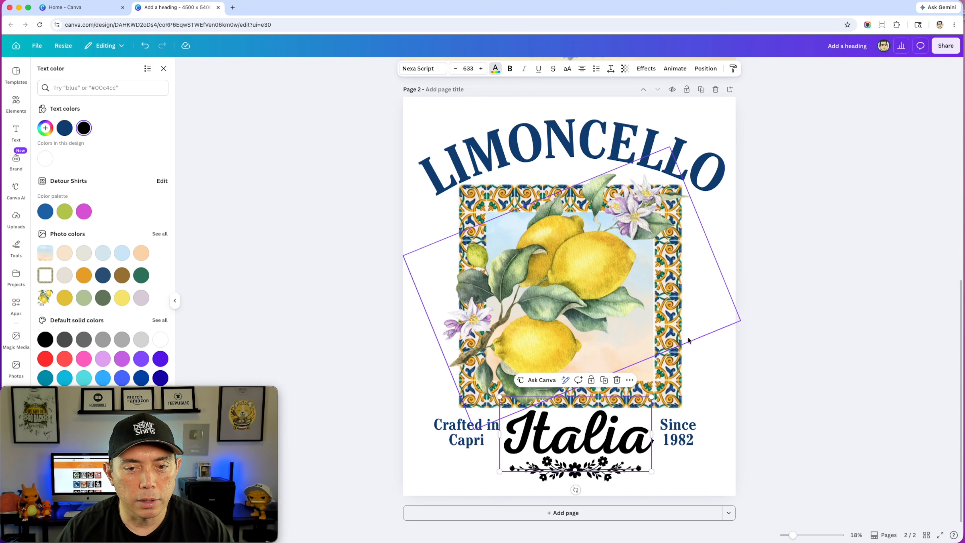
pyautogui.click(608, 470)
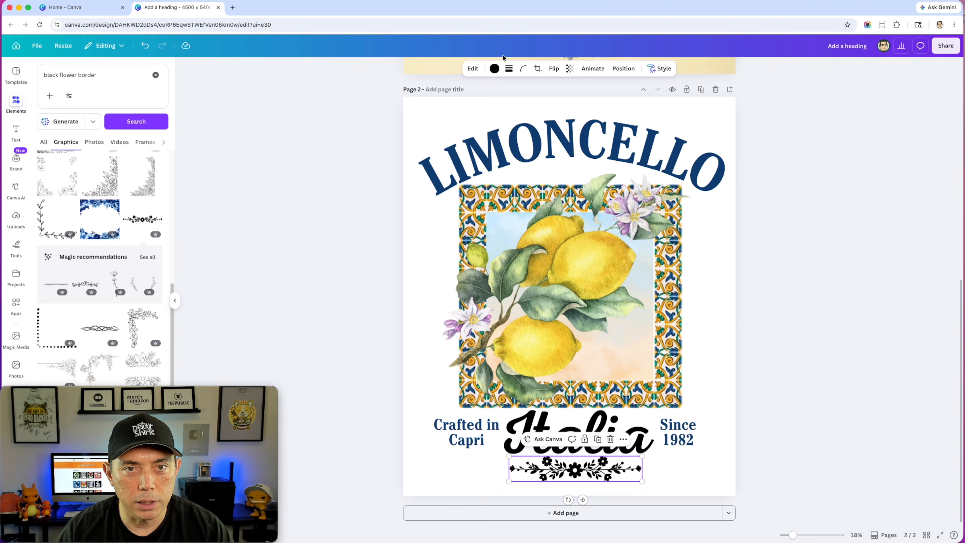
pyautogui.click(494, 68)
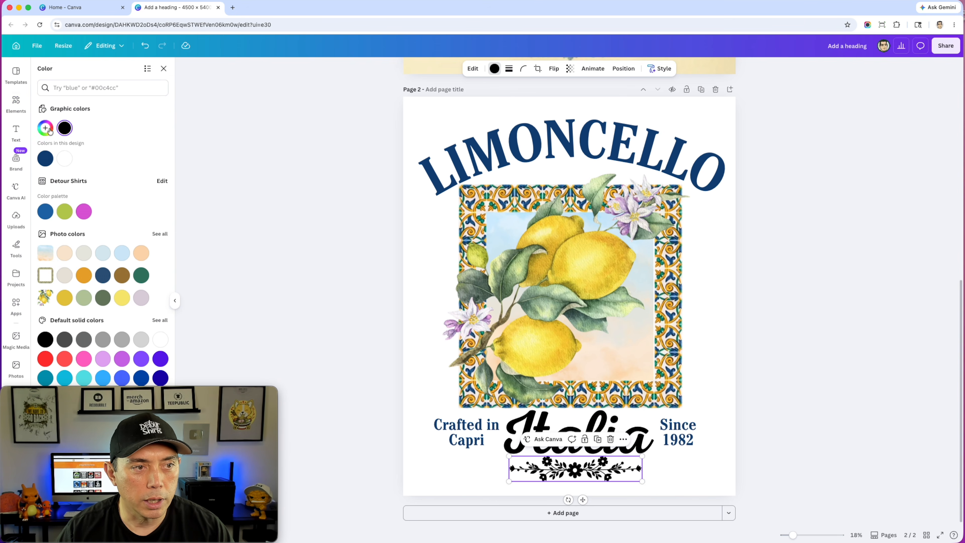
pyautogui.click(45, 158)
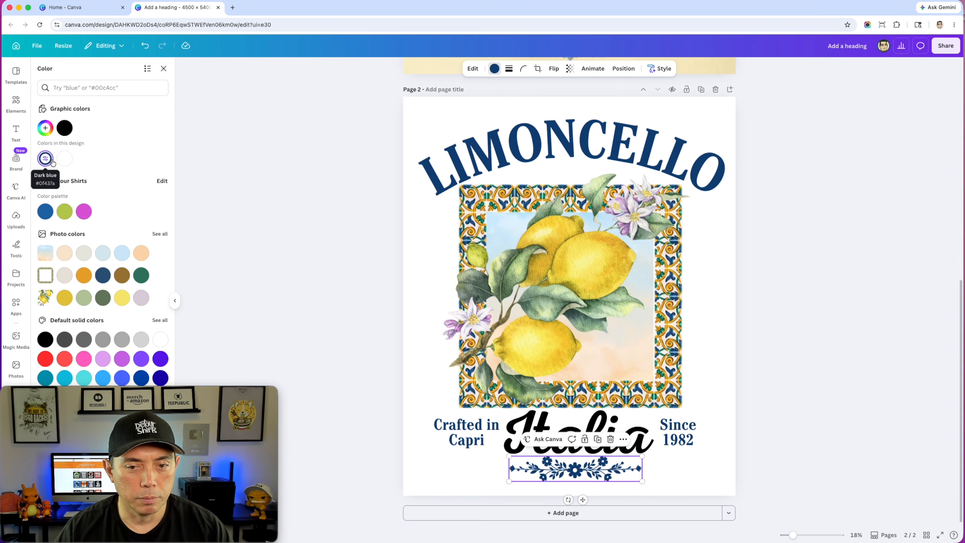
pyautogui.click(728, 334)
# Recolor the Italia text golden orange #E5A72D, sampled from the tile frame
pyautogui.click(639, 437)
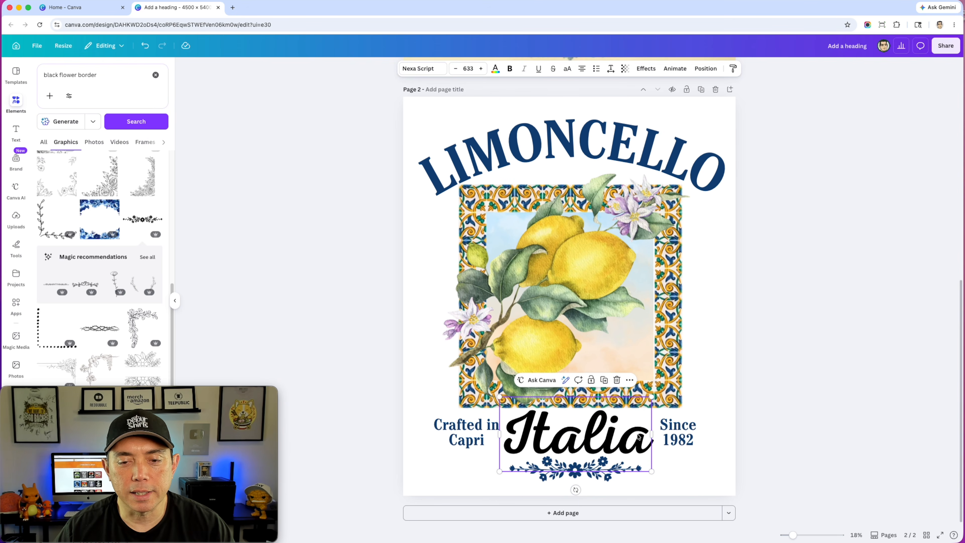
pyautogui.scroll(5, 639, 437)
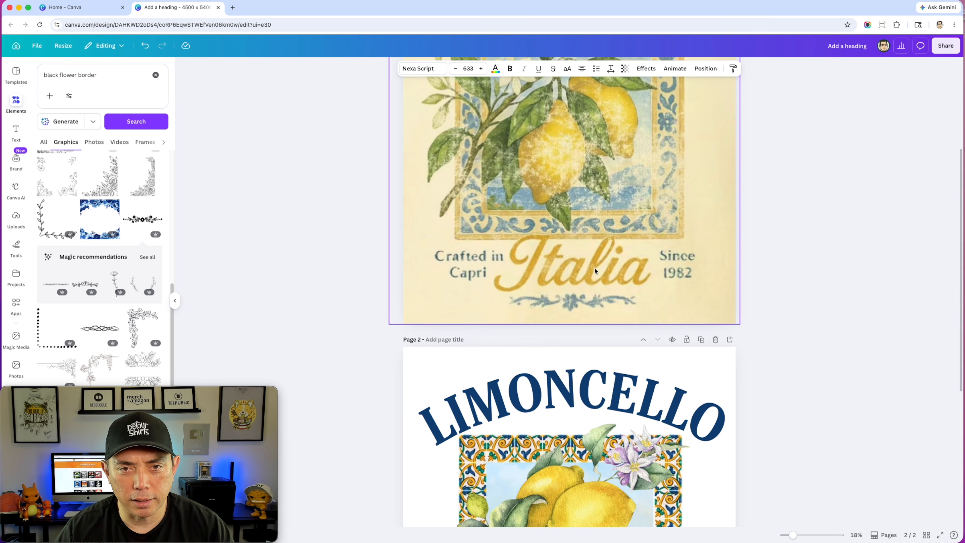
pyautogui.scroll(-5, 598, 380)
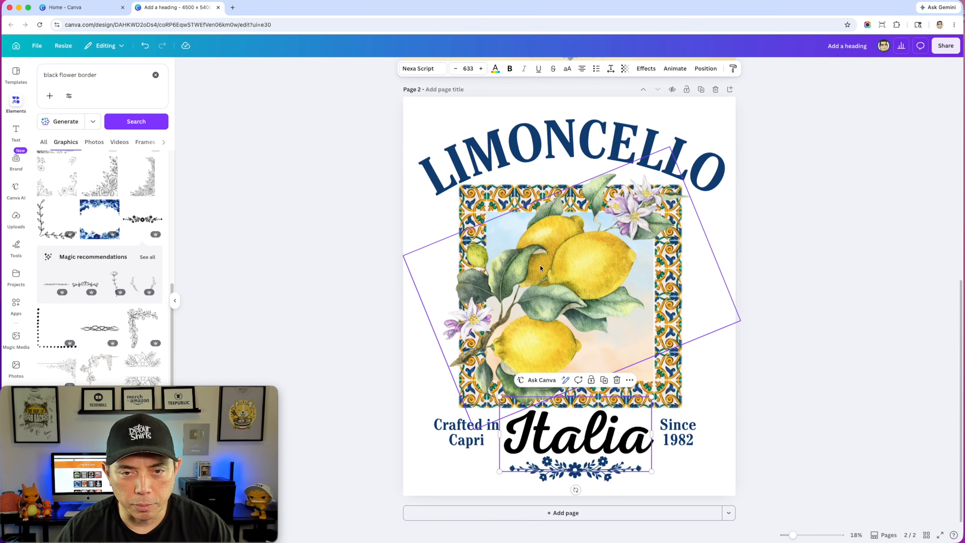
pyautogui.click(495, 69)
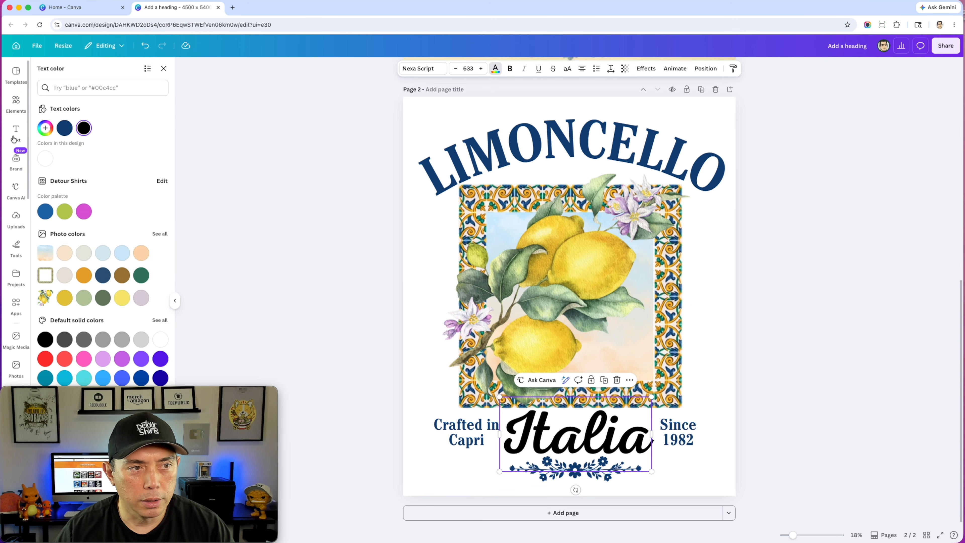
pyautogui.click(45, 128)
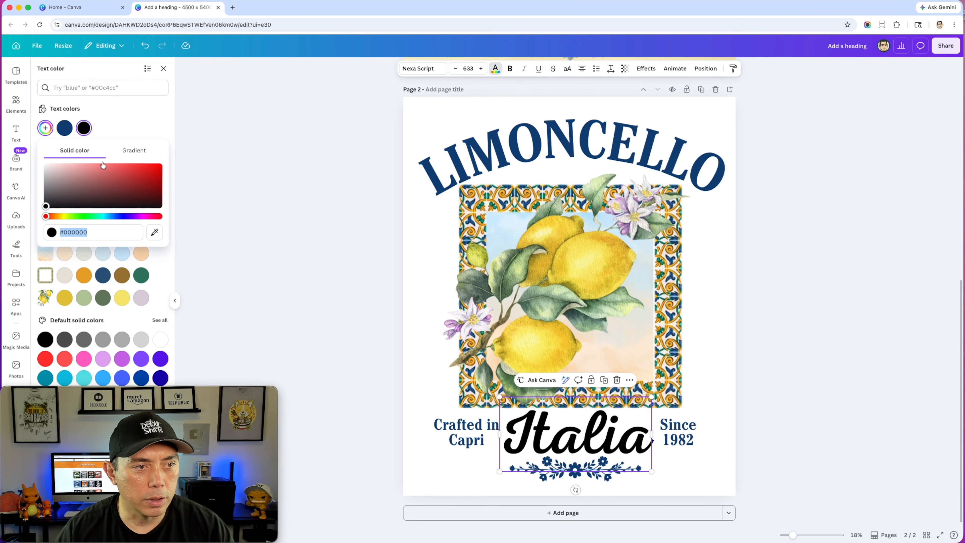
pyautogui.click(155, 233)
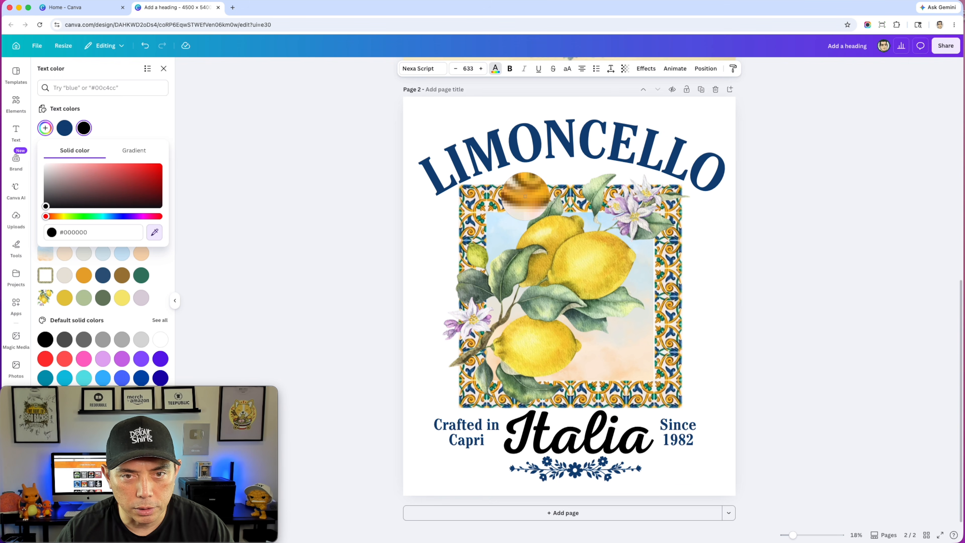
pyautogui.click(525, 197)
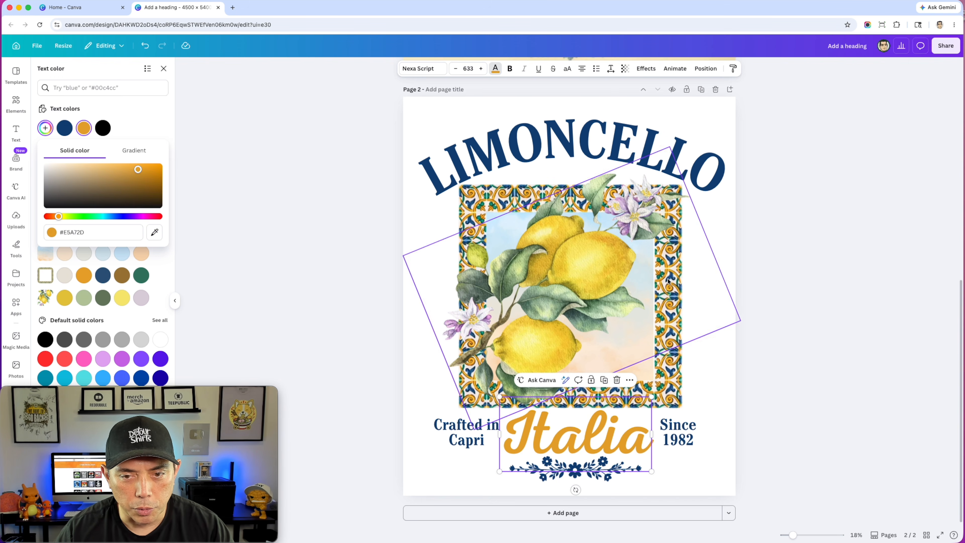
pyautogui.press('Escape')
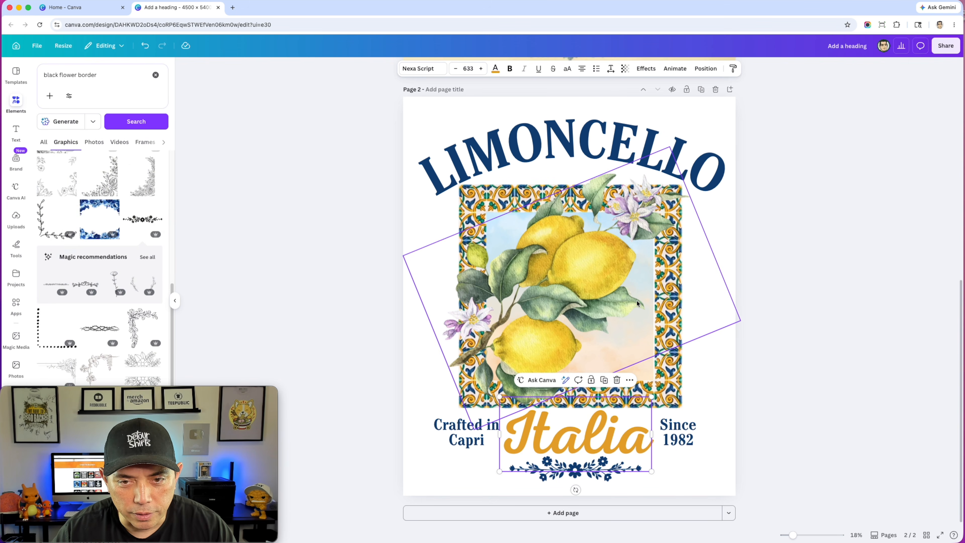
# Compare the recolored artwork with the page 1 reference and duplicate page 2 as a new page
pyautogui.click(642, 305)
pyautogui.click(760, 317)
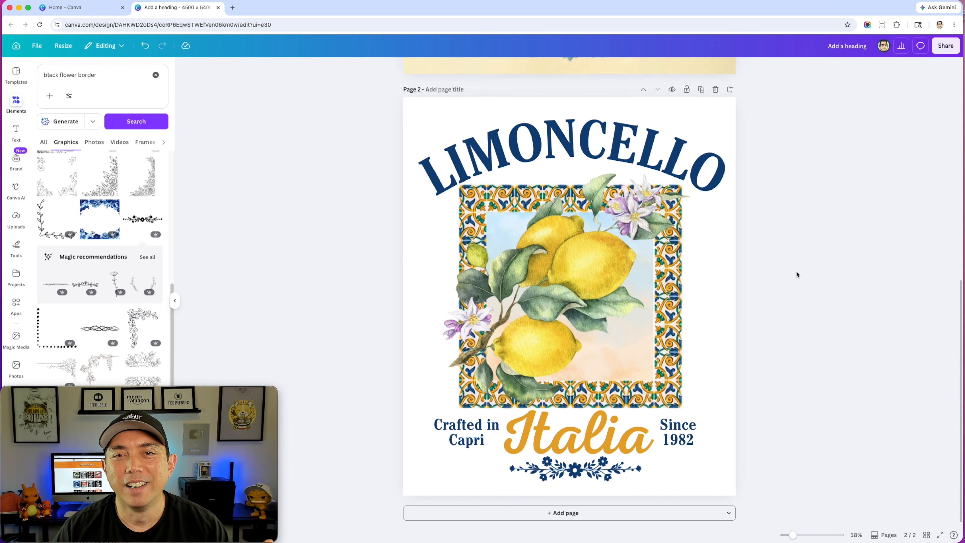
pyautogui.scroll(10, 802, 315)
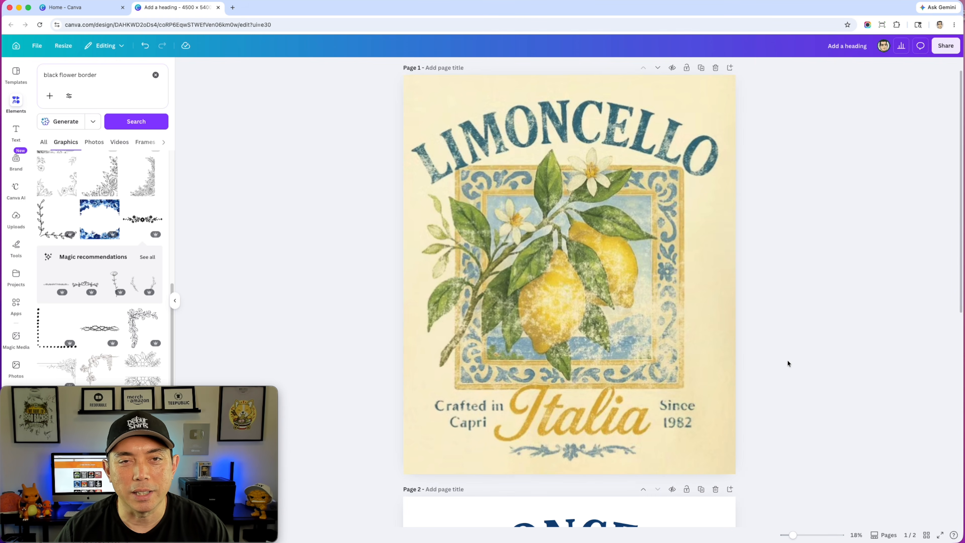
pyautogui.scroll(-6, 787, 359)
pyautogui.scroll(-5, 787, 359)
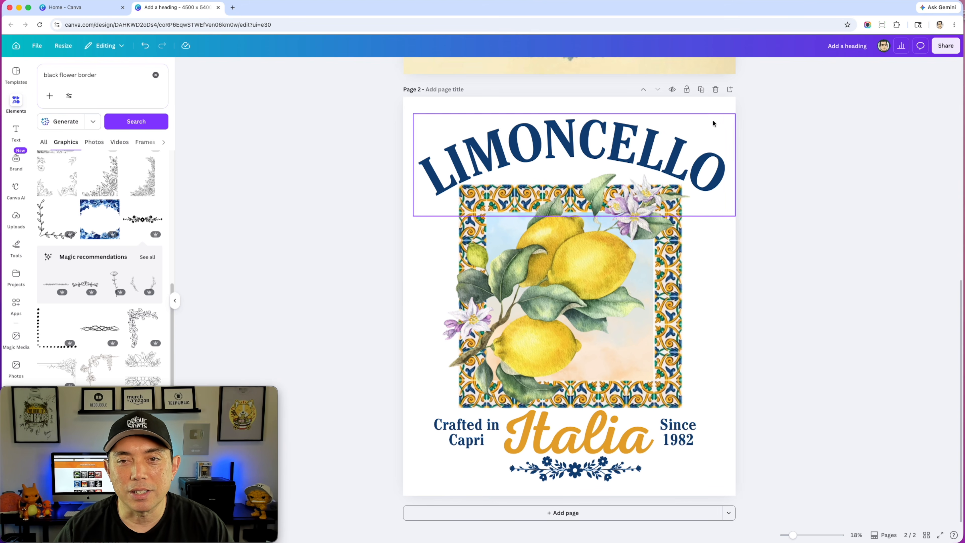
pyautogui.click(701, 89)
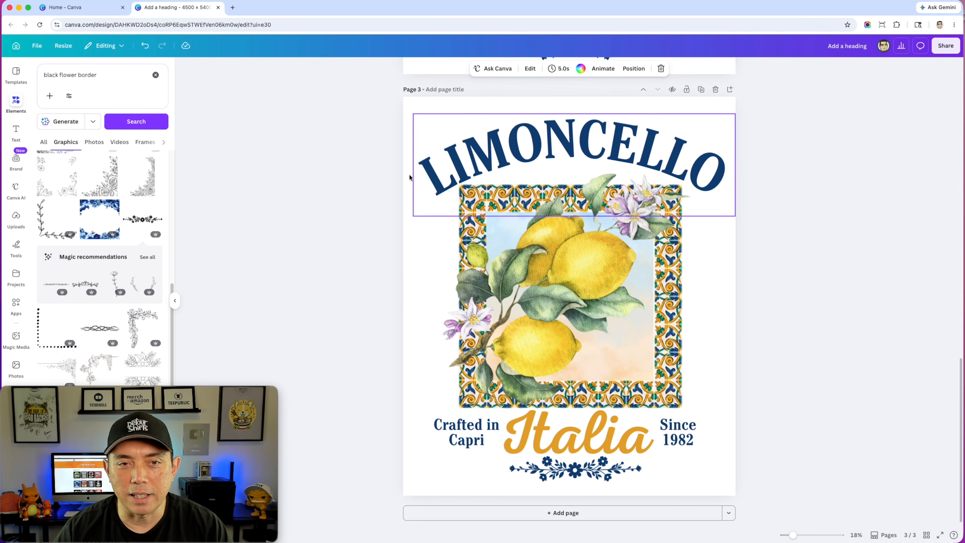
pyautogui.scroll(10, 717, 291)
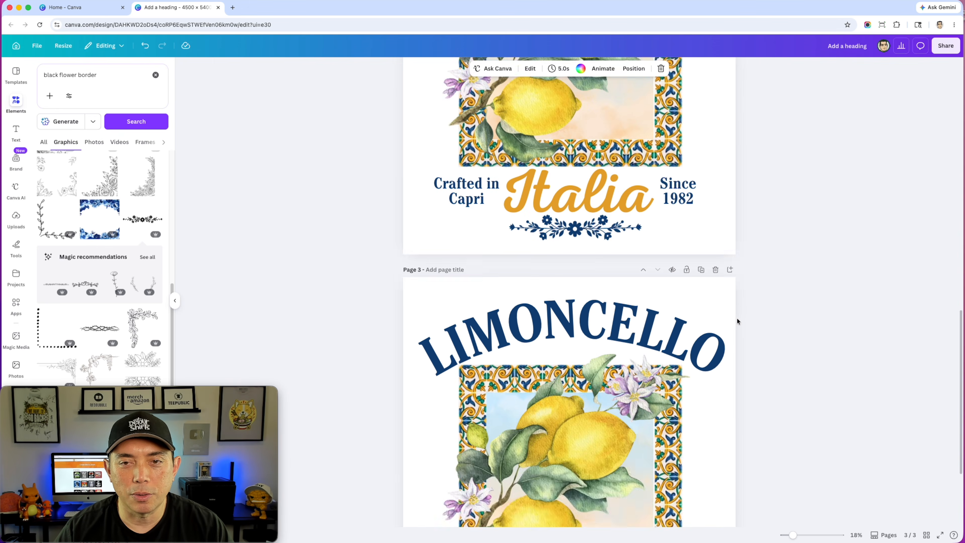
pyautogui.scroll(-10, 718, 293)
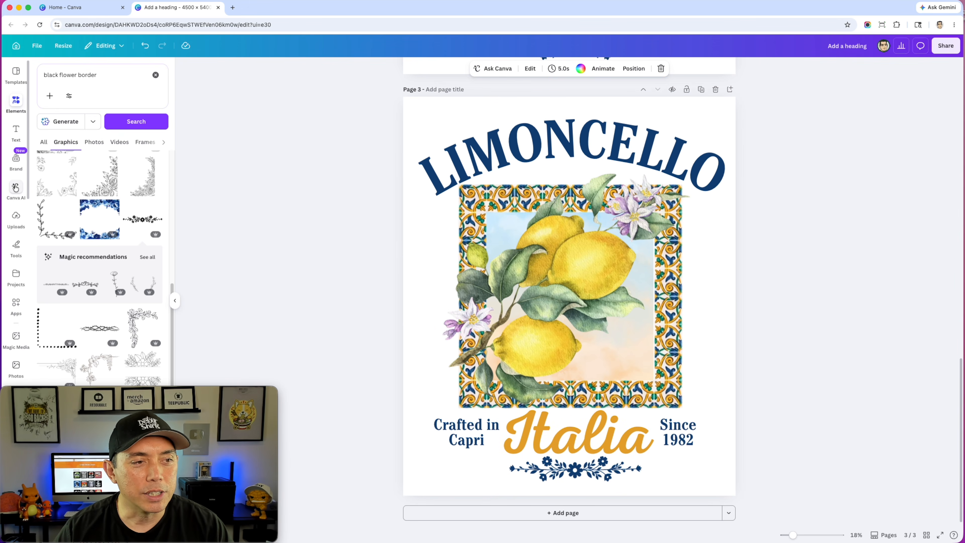
# Have Canva AI redesign the duplicated page with a fresh, modern look while keeping the same content
pyautogui.click(15, 188)
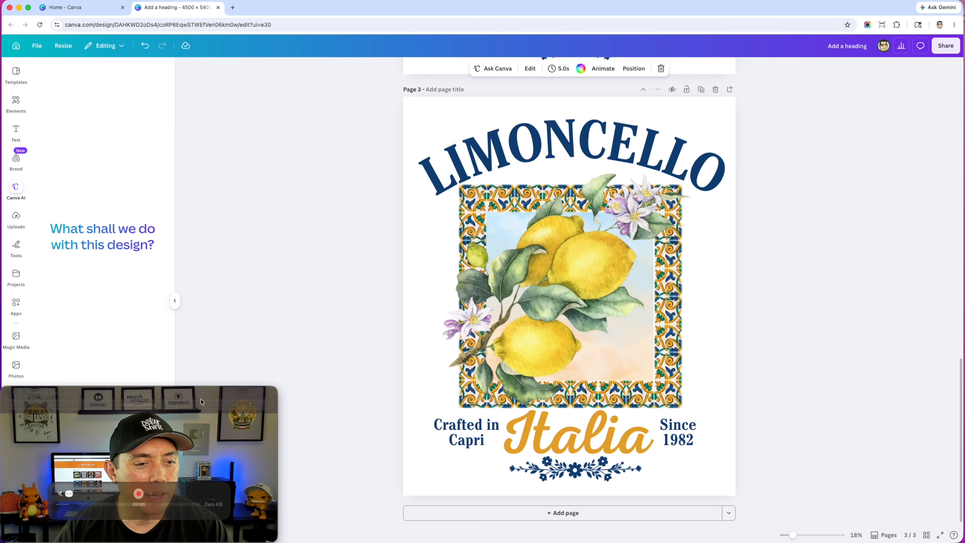
pyautogui.moveTo(195, 396); pyautogui.dragTo(880, 396)
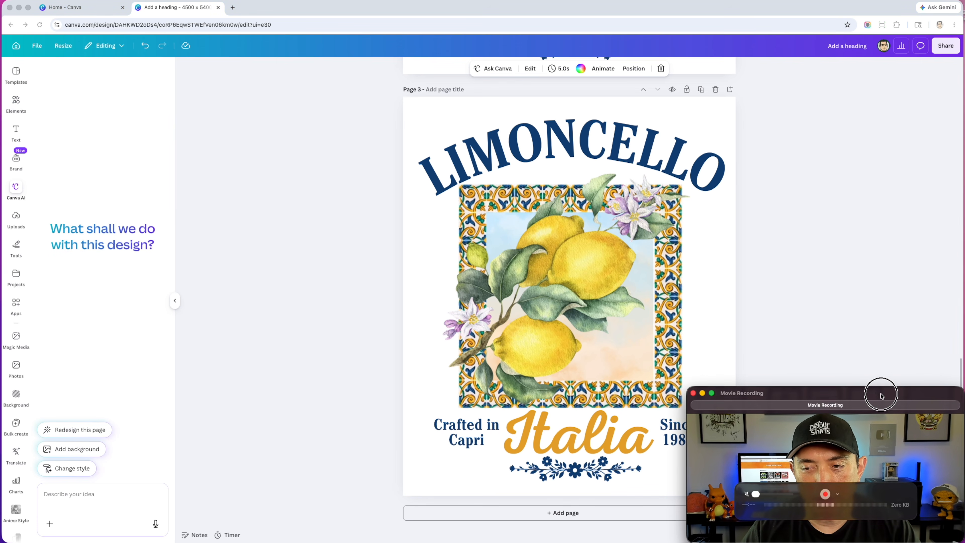
pyautogui.click(86, 430)
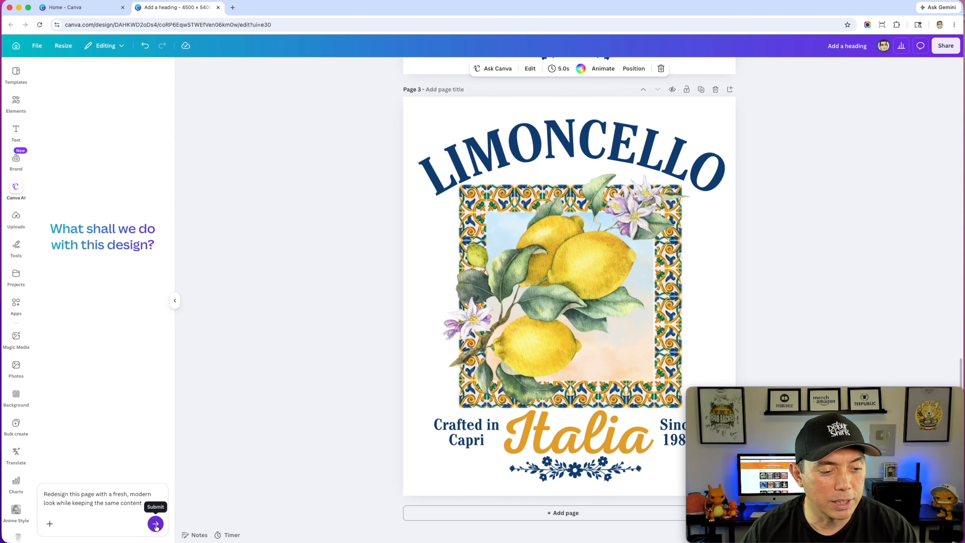
pyautogui.click(155, 524)
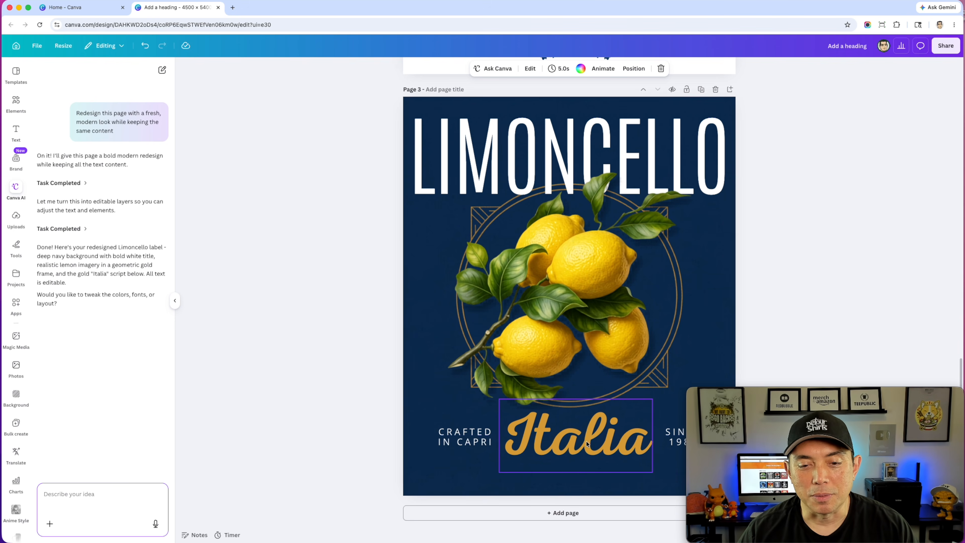
# Shift the lemon branch on the redesigned navy page slightly down so it is vertically centered on the page
pyautogui.click(566, 444)
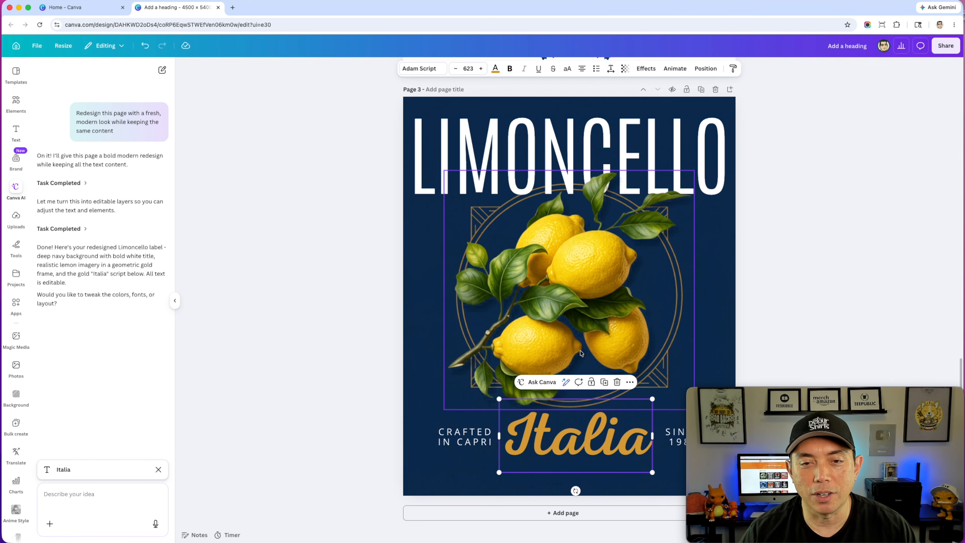
pyautogui.moveTo(564, 295); pyautogui.dragTo(575, 288)
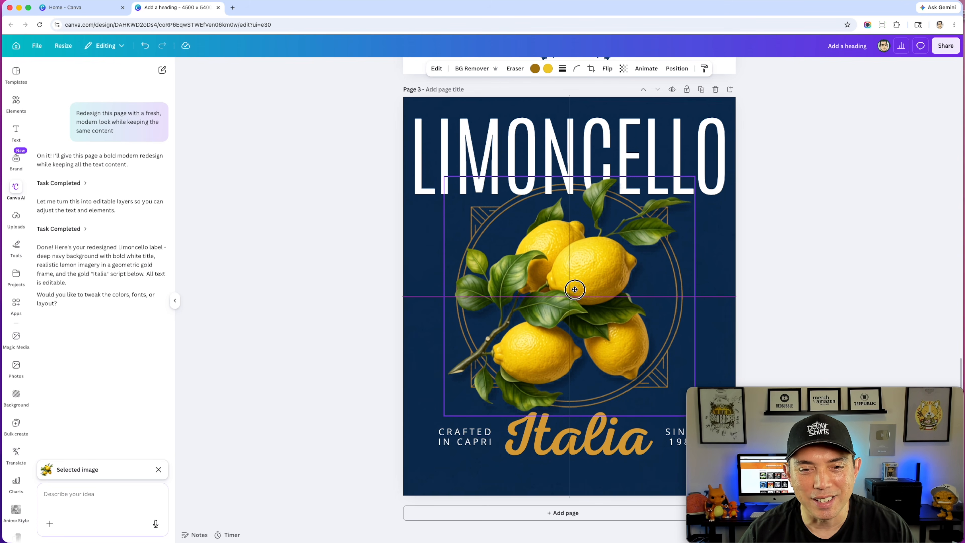
pyautogui.click(714, 239)
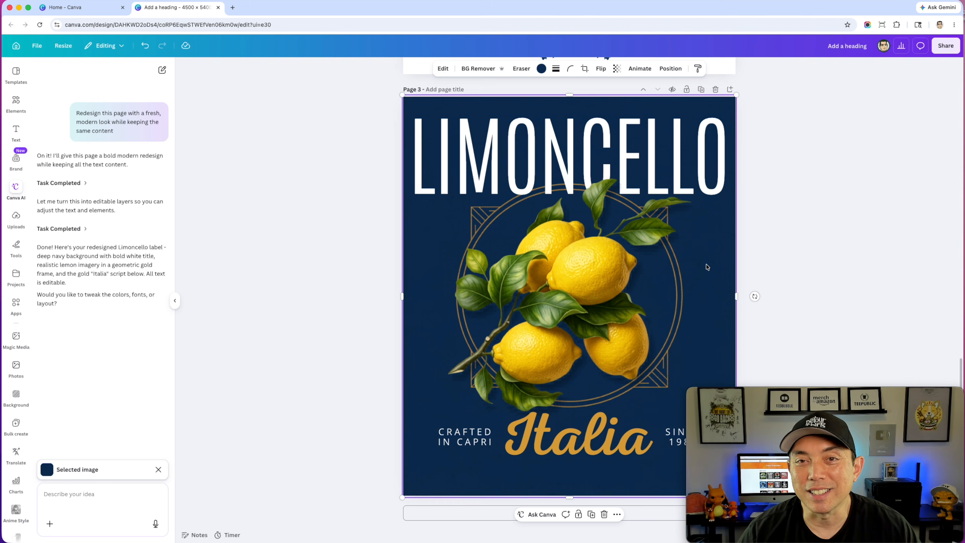
# Duplicate page 2 again and ask Canva AI to "Change all the words to different words" on the copy
pyautogui.scroll(5, 667, 314)
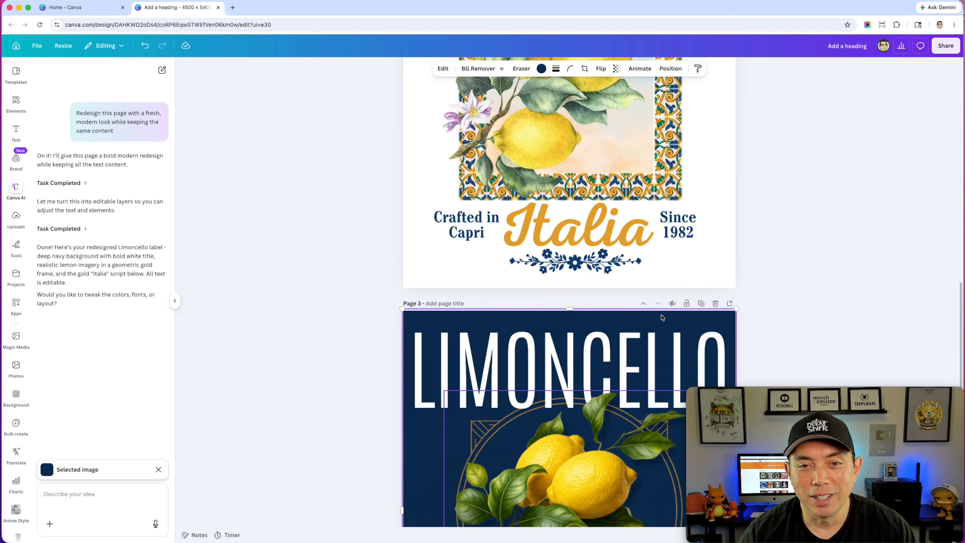
pyautogui.scroll(5, 662, 317)
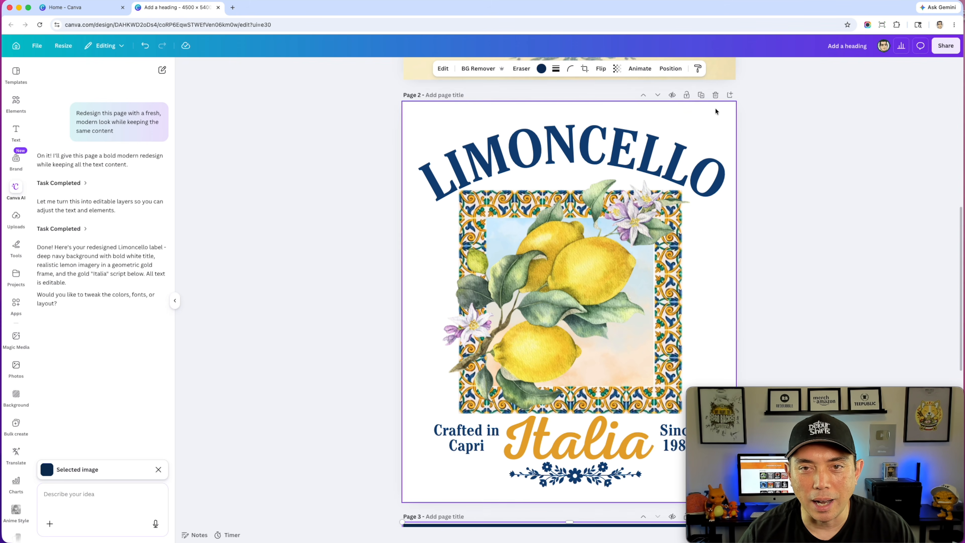
pyautogui.click(701, 95)
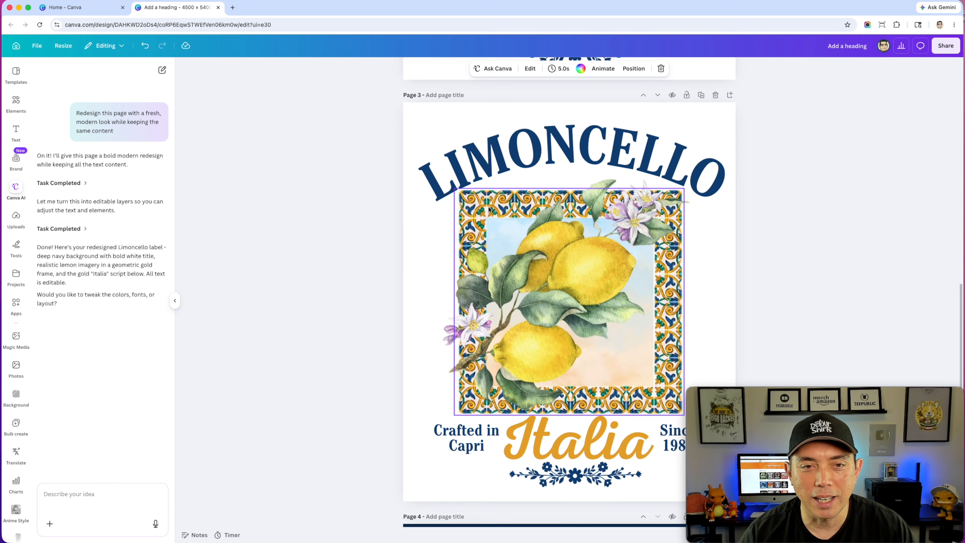
pyautogui.click(60, 494)
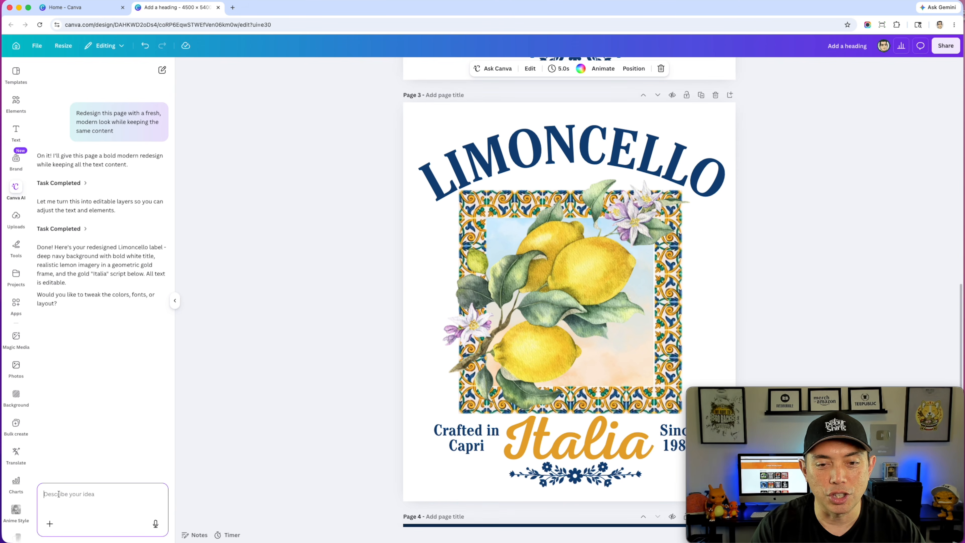
pyautogui.write('Change all the words to different words')
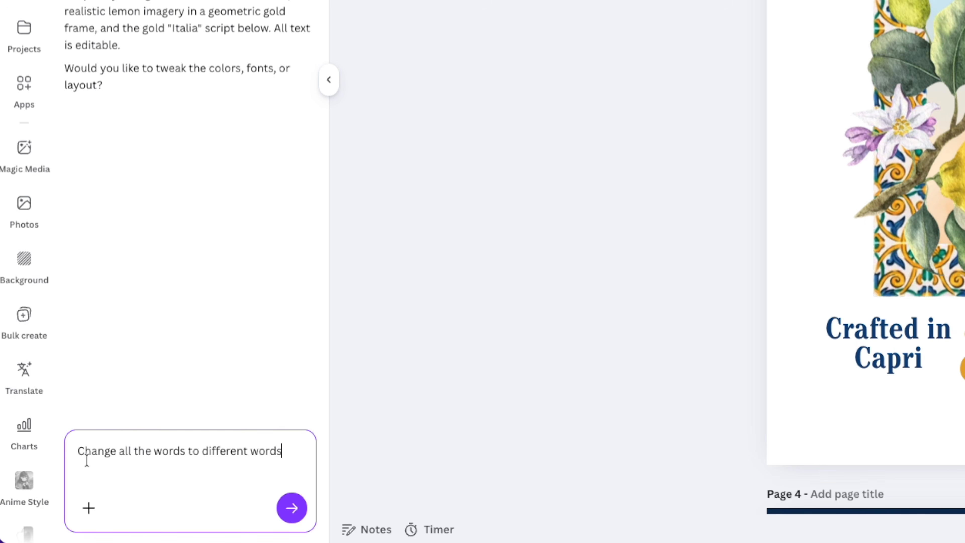
pyautogui.click(291, 508)
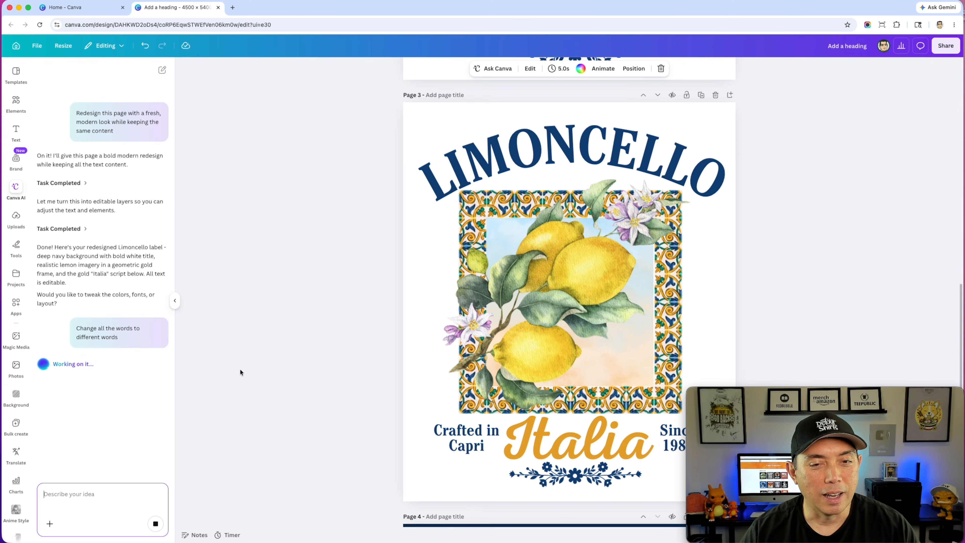
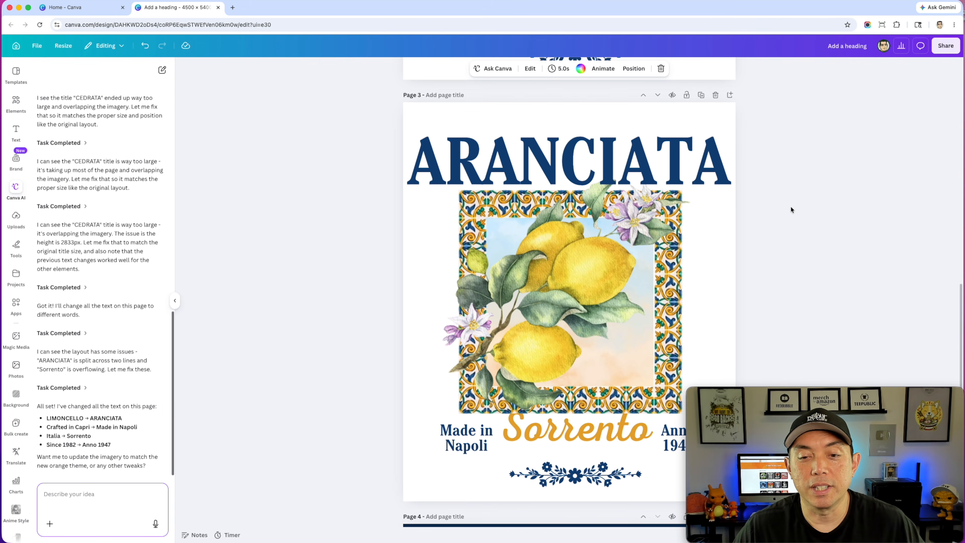
# Apply the Curve text effect to the ARANCIATA title on page 3 and set its curve to 56
pyautogui.click(620, 164)
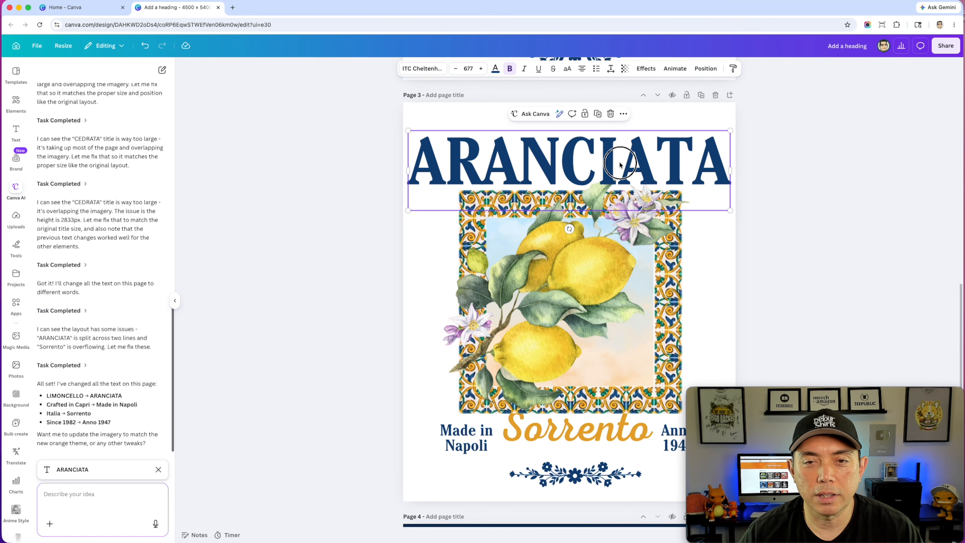
pyautogui.click(646, 68)
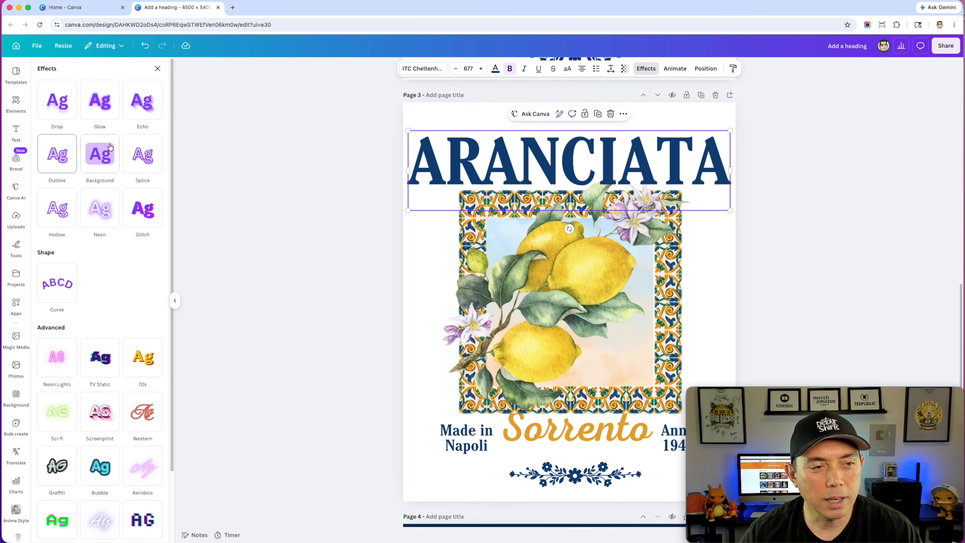
pyautogui.click(58, 288)
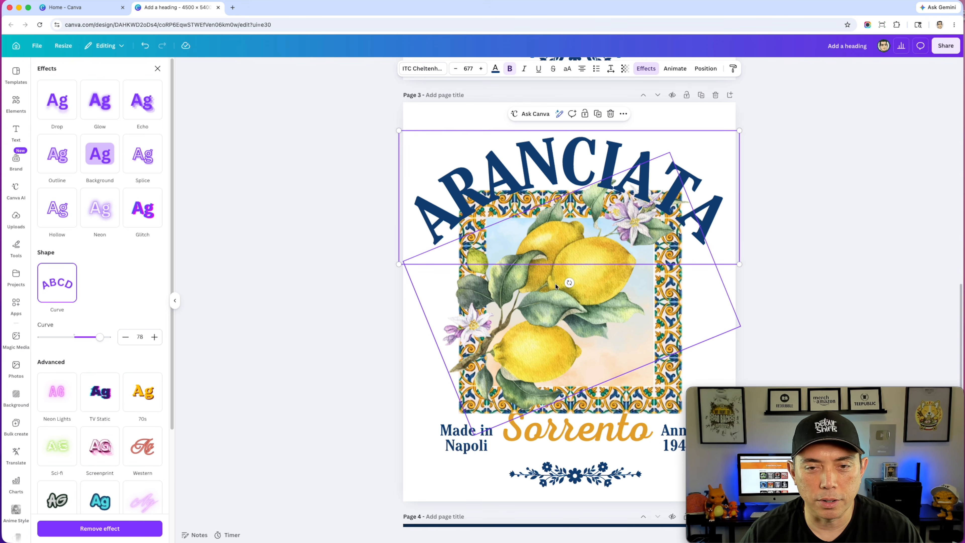
pyautogui.moveTo(99, 337); pyautogui.dragTo(93, 338)
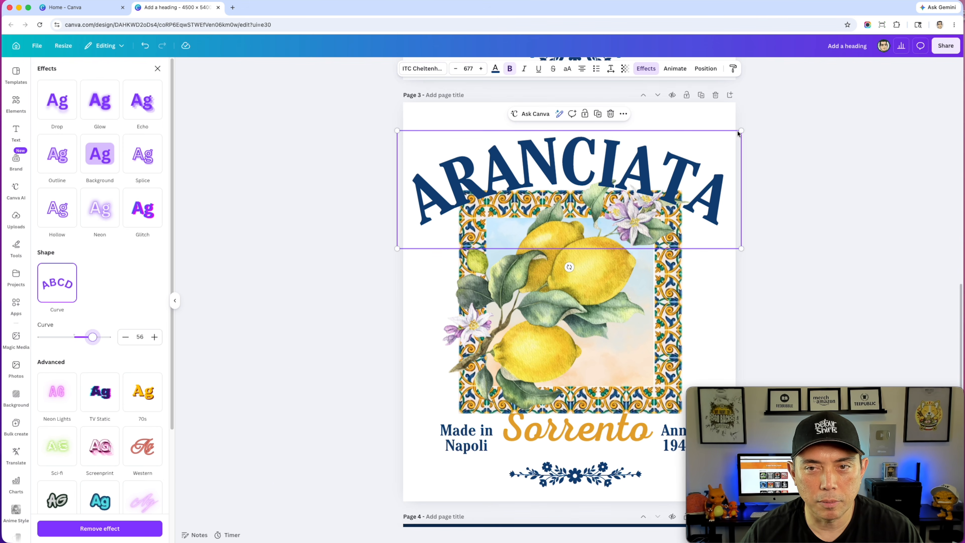
# Shrink the curved ARANCIATA title, raise it above the tile frame and fine-tune its arc
pyautogui.moveTo(738, 131); pyautogui.dragTo(719, 138)
pyautogui.moveTo(626, 182); pyautogui.dragTo(635, 160)
pyautogui.moveTo(91, 338); pyautogui.dragTo(90, 339)
pyautogui.doubleClick(537, 163)
# Move the Sorrento text down so it sits between the tile frame and the floral divider
pyautogui.click(551, 441)
pyautogui.moveTo(551, 441); pyautogui.dragTo(551, 441)
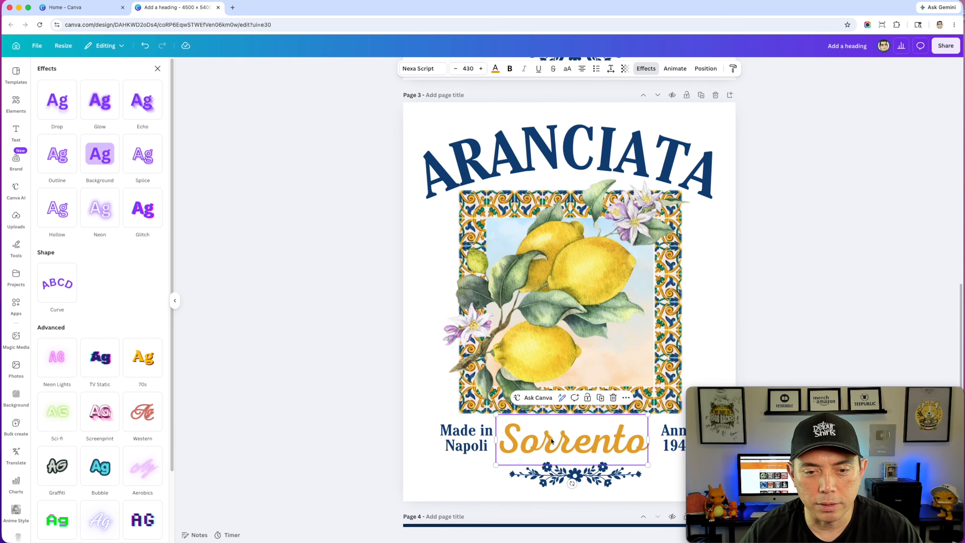
pyautogui.scroll(6, 561, 377)
pyautogui.scroll(-8, 558, 378)
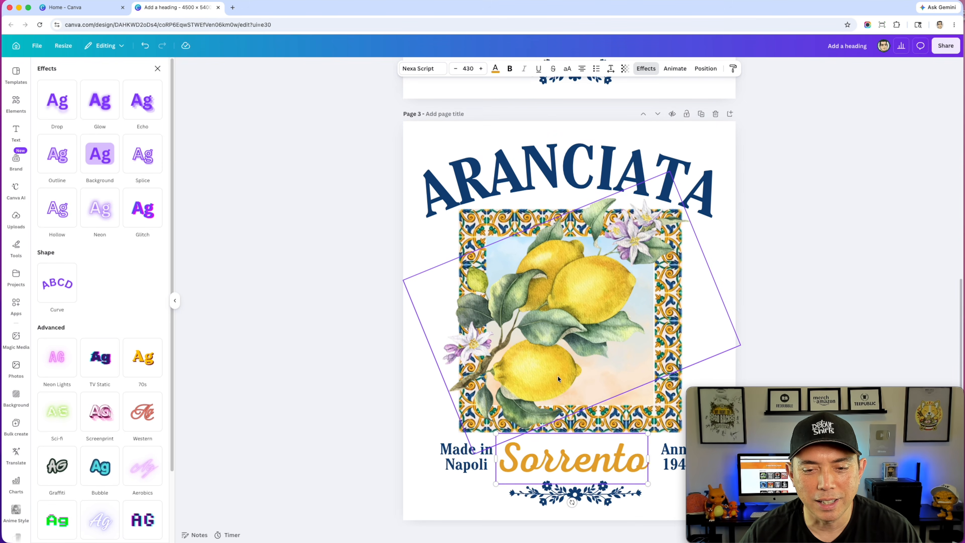
# Reposition the "Made in Napoli" and "Anno 1947" texts beside Sorrento and shift the floral divider left beneath it
pyautogui.scroll(-3, 556, 379)
pyautogui.click(684, 254)
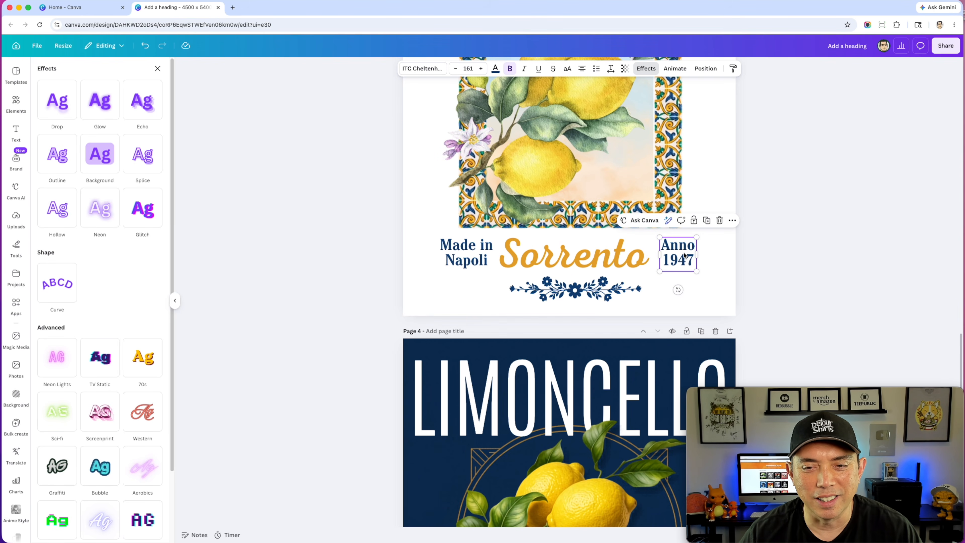
pyautogui.click(463, 252)
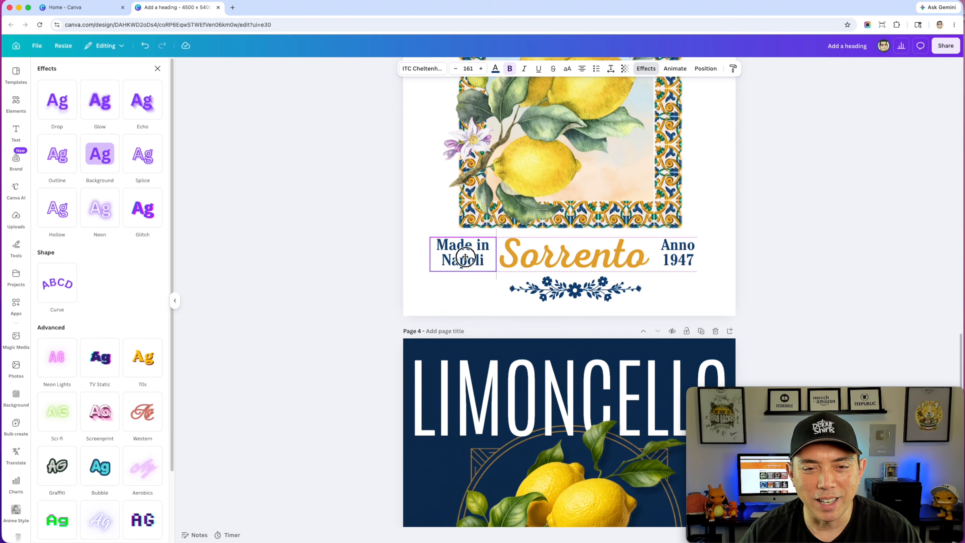
pyautogui.moveTo(683, 247); pyautogui.dragTo(685, 247)
pyautogui.moveTo(599, 289); pyautogui.dragTo(588, 285)
# Ask Canva AI to turn the selected lemon branch into oranges, prompting "Make these orange instead" and "Make the lemons oranges instead"
pyautogui.scroll(6, 578, 329)
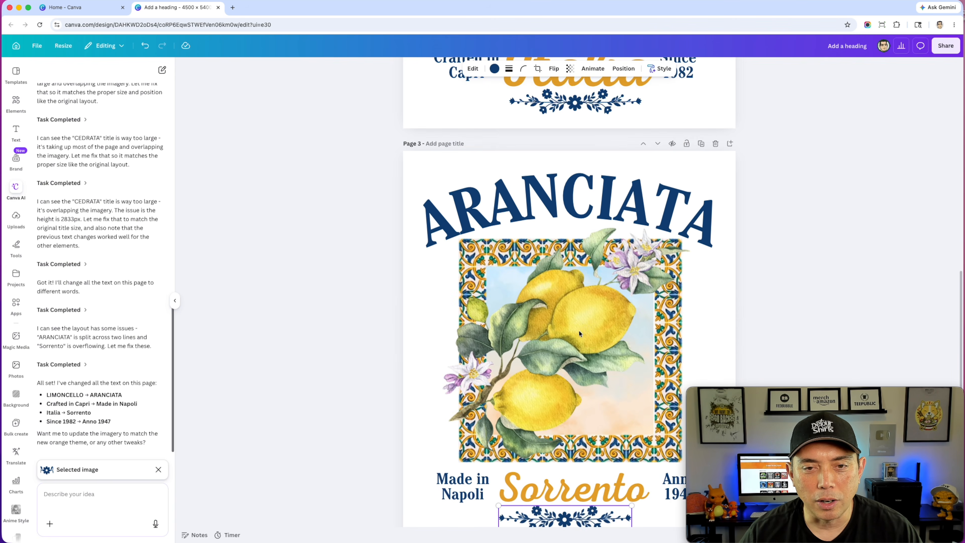
pyautogui.scroll(-2, 577, 330)
pyautogui.click(560, 294)
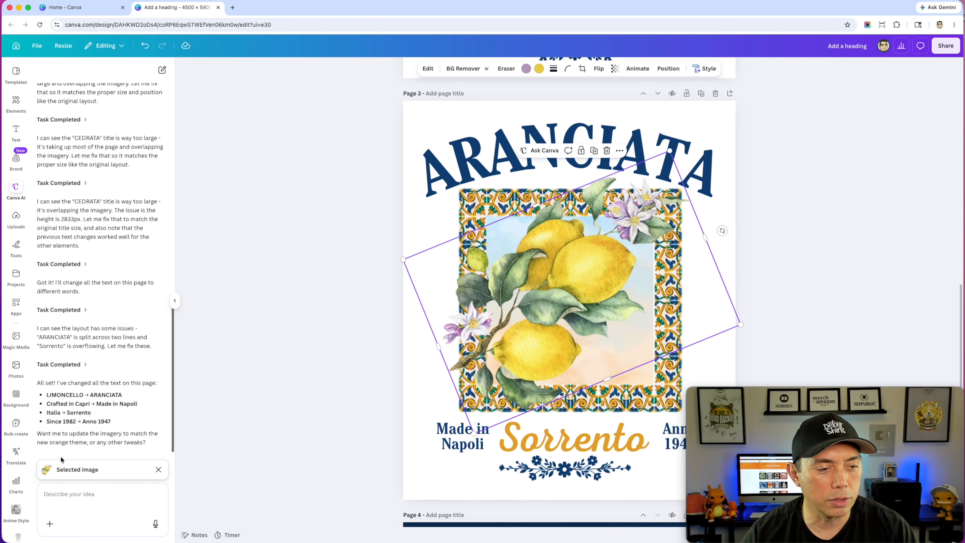
pyautogui.click(69, 497)
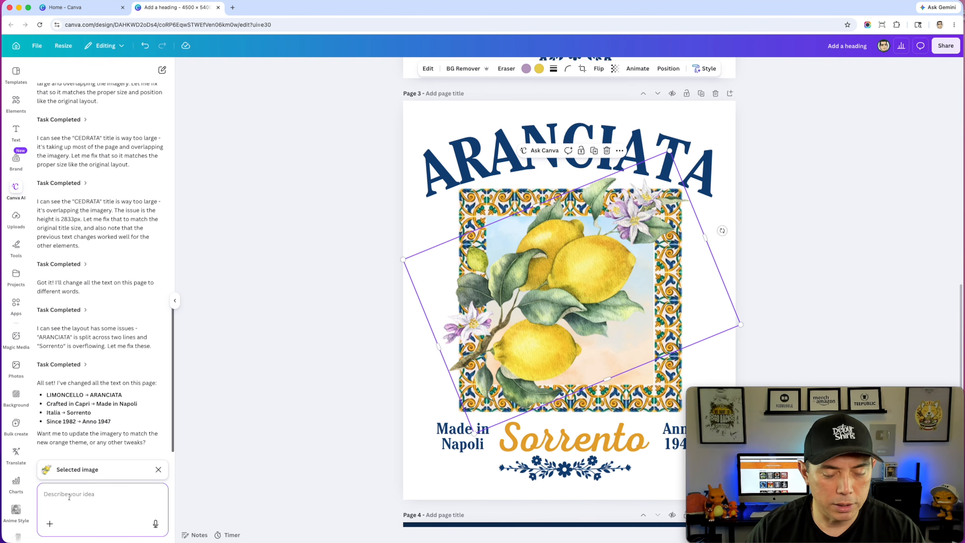
pyautogui.write('Make these orange instead')
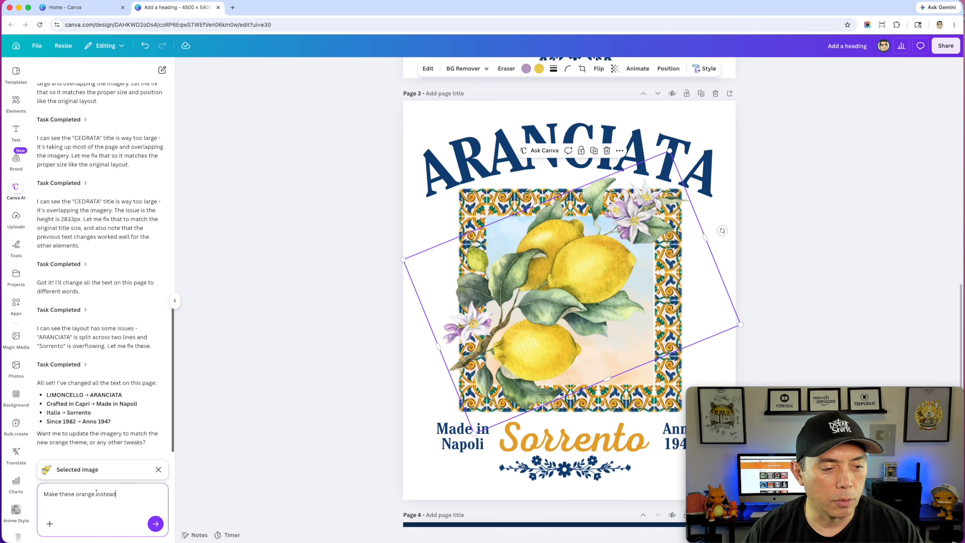
pyautogui.click(156, 523)
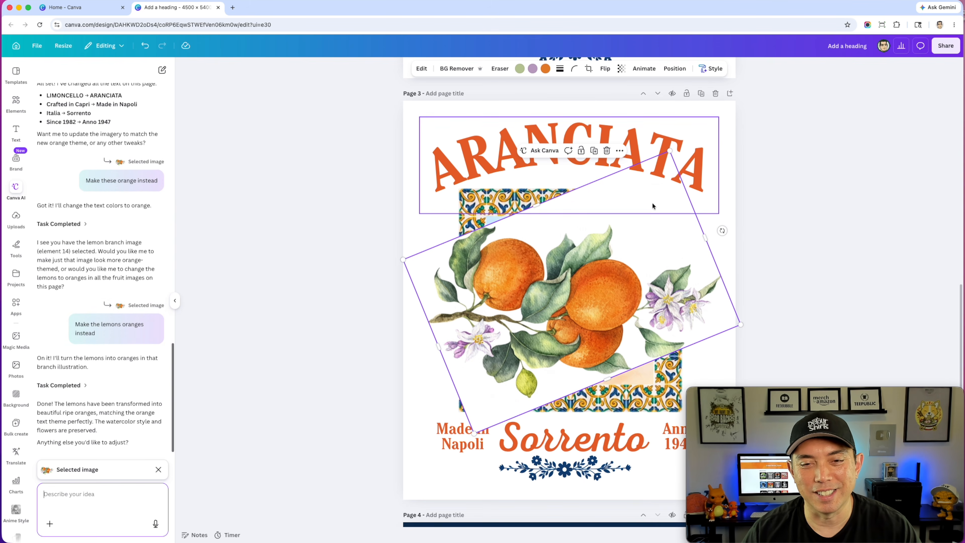
# Nudge the orange branch image slightly and remove its white background so the tile frame shows behind it
pyautogui.moveTo(559, 313)
pyautogui.mouseDown()
pyautogui.moveTo(564, 287)
pyautogui.moveTo(556, 315)
pyautogui.mouseUp()
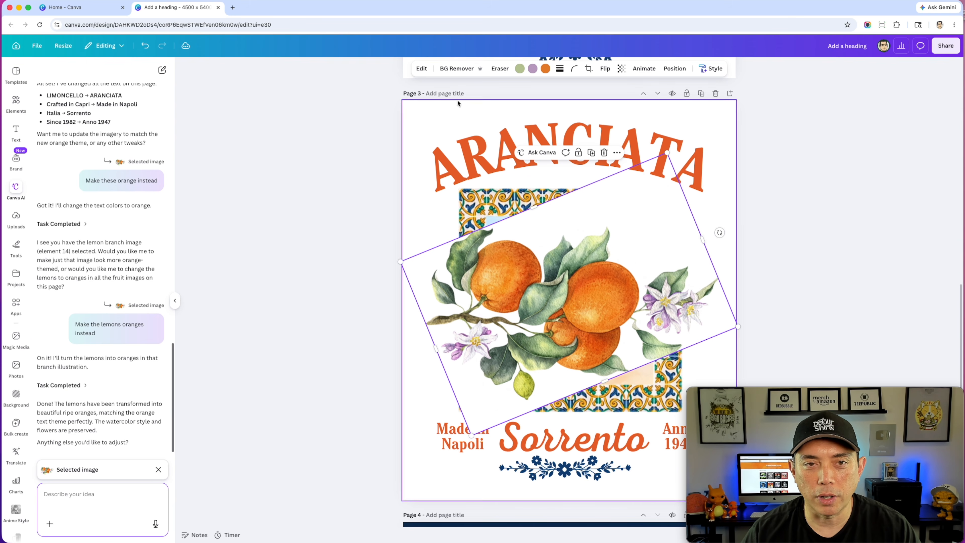
pyautogui.click(452, 68)
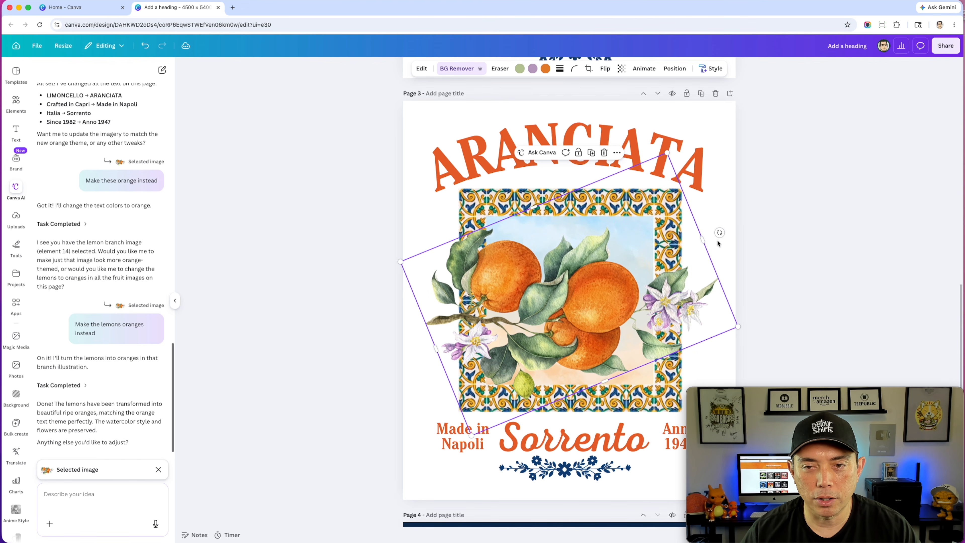
# Rotate the orange branch so its stem points to the tile frame's upper-right corner, and enlarge it slightly over the frame
pyautogui.moveTo(719, 233); pyautogui.dragTo(535, 330)
pyautogui.moveTo(580, 279); pyautogui.dragTo(571, 297)
pyautogui.moveTo(719, 244)
pyautogui.mouseDown()
pyautogui.moveTo(741, 235)
pyautogui.moveTo(728, 246)
pyautogui.mouseUp()
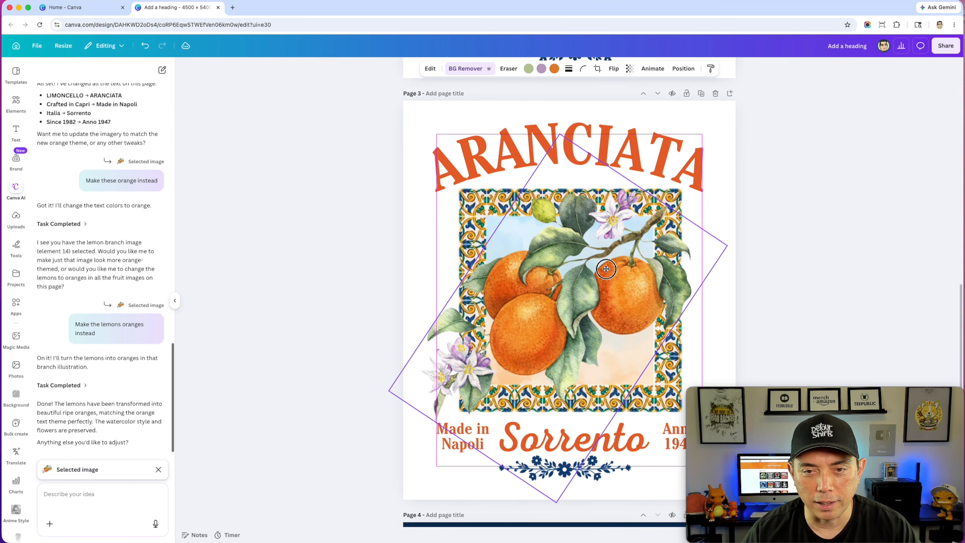
# Recolor the ARANCIATA heading and the "Made in Napoli" and "Anno 1947" texts in the document's dark navy blue
pyautogui.click(671, 161)
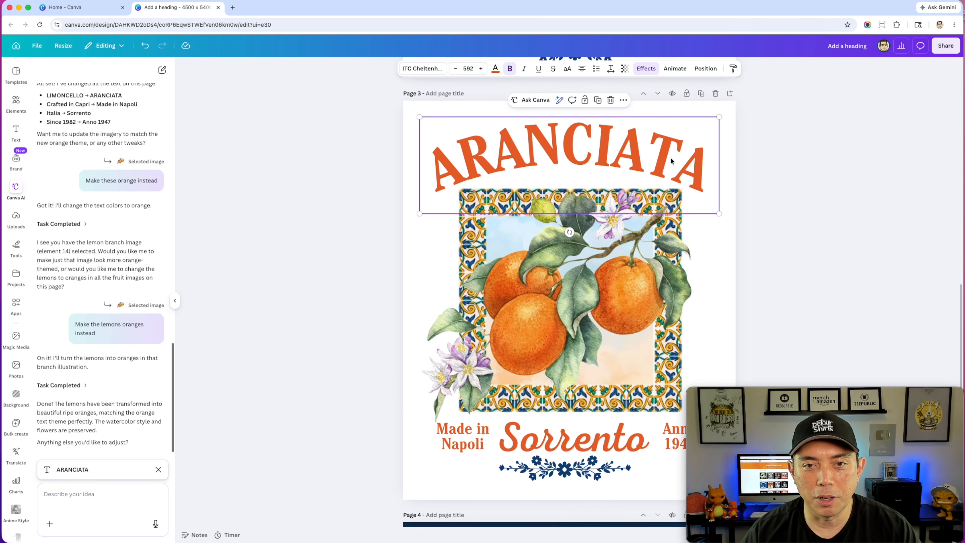
pyautogui.click(496, 69)
pyautogui.click(62, 130)
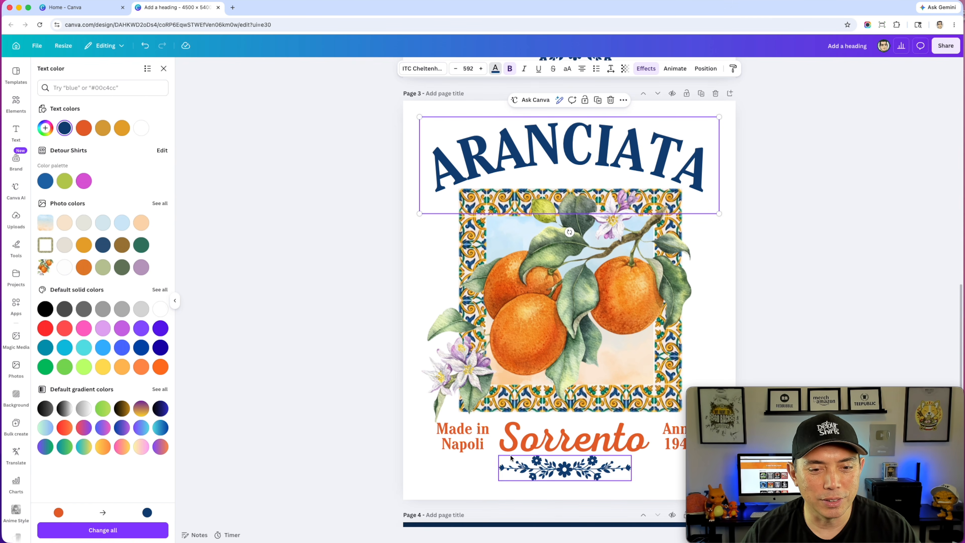
pyautogui.click(457, 441)
pyautogui.click(66, 129)
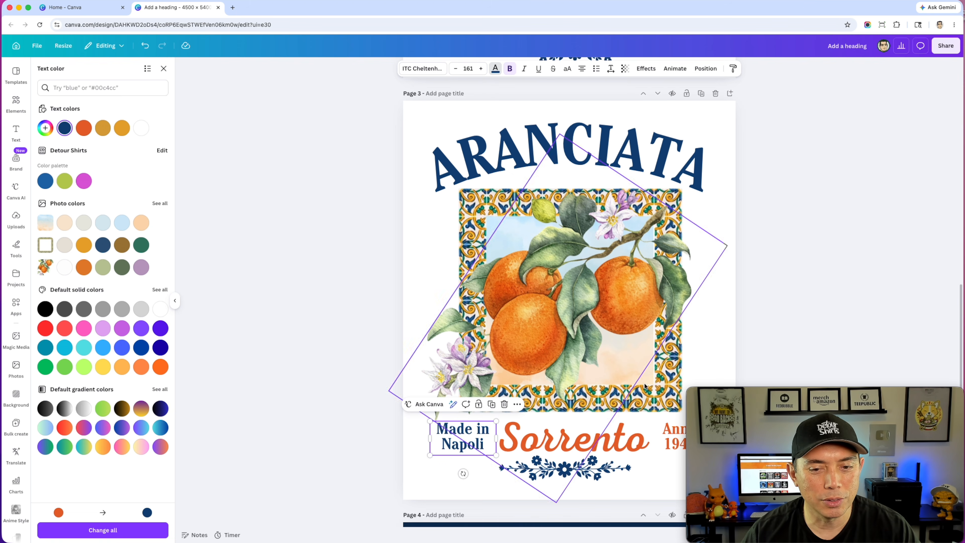
pyautogui.press('Tab')
pyautogui.click(62, 127)
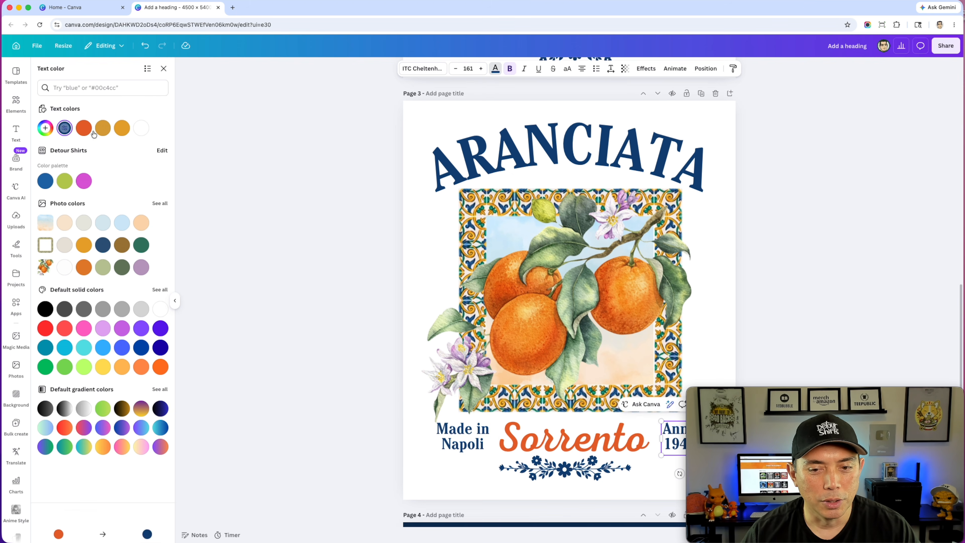
pyautogui.click(782, 221)
# Nudge the orange branch slightly upward and enlarge the ARANCIATA heading so it spans wider above the tile frame
pyautogui.moveTo(604, 283); pyautogui.dragTo(605, 277)
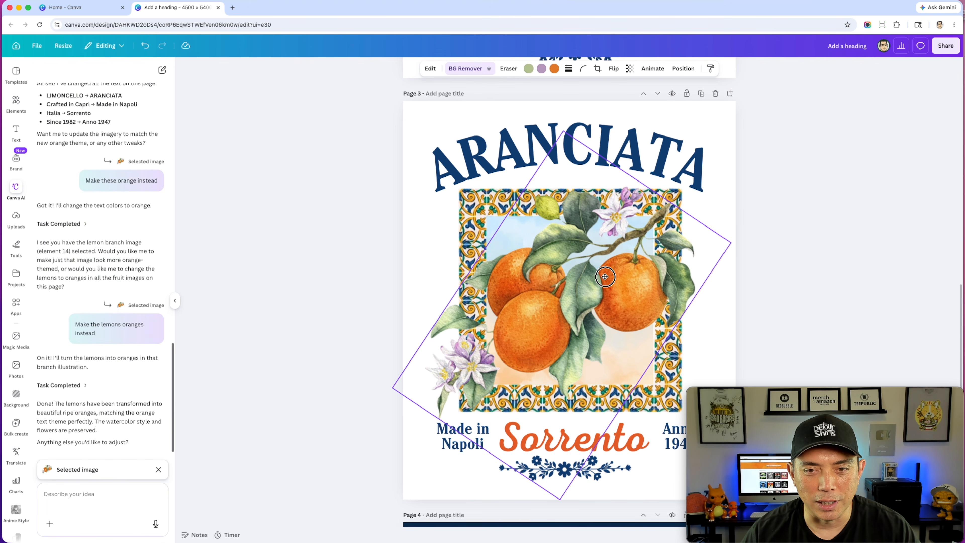
pyautogui.click(795, 249)
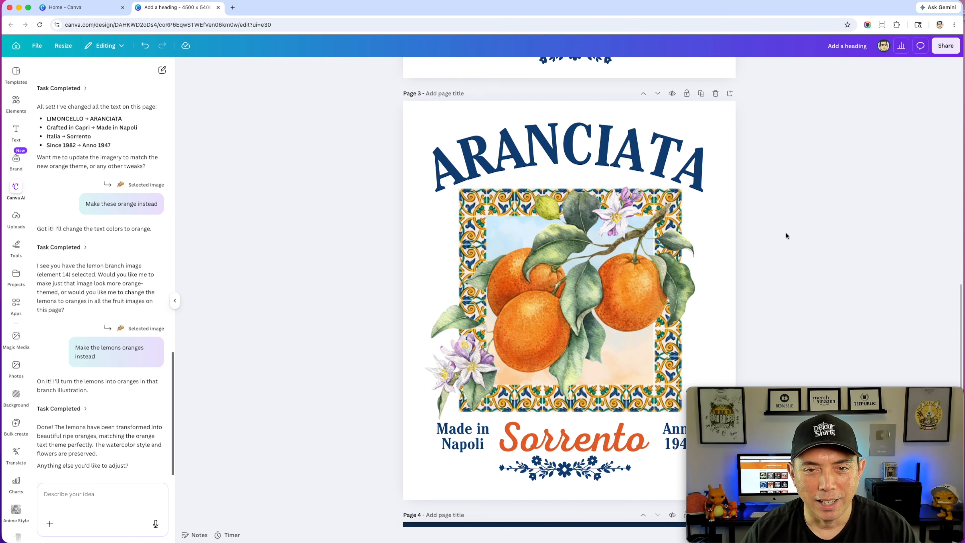
pyautogui.click(667, 168)
pyautogui.moveTo(719, 116); pyautogui.dragTo(728, 113)
pyautogui.moveTo(672, 151); pyautogui.dragTo(669, 152)
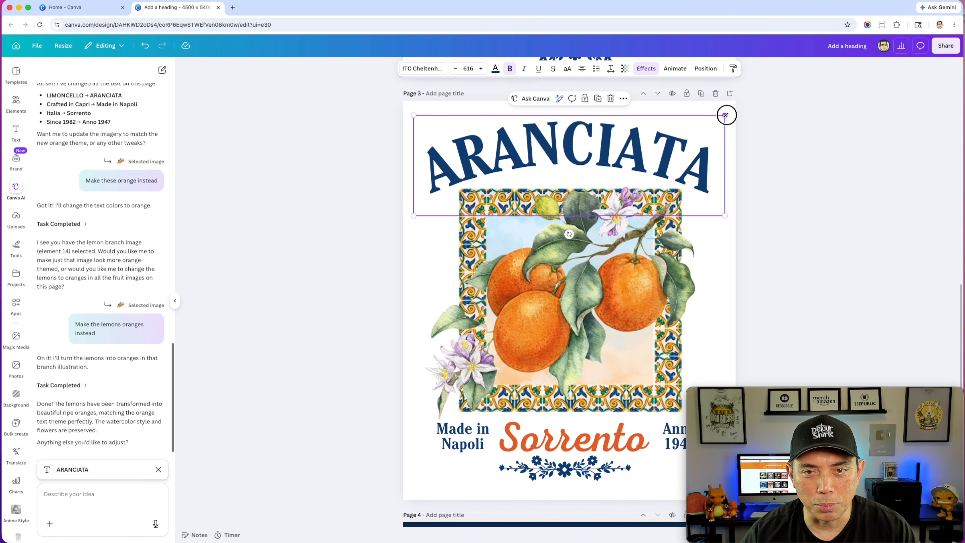
pyautogui.moveTo(728, 115); pyautogui.dragTo(731, 113)
pyautogui.moveTo(633, 151); pyautogui.dragTo(633, 152)
pyautogui.click(779, 179)
# Shift the floral divider right so it is centered beneath the Sorrento text
pyautogui.scroll(-3, 783, 261)
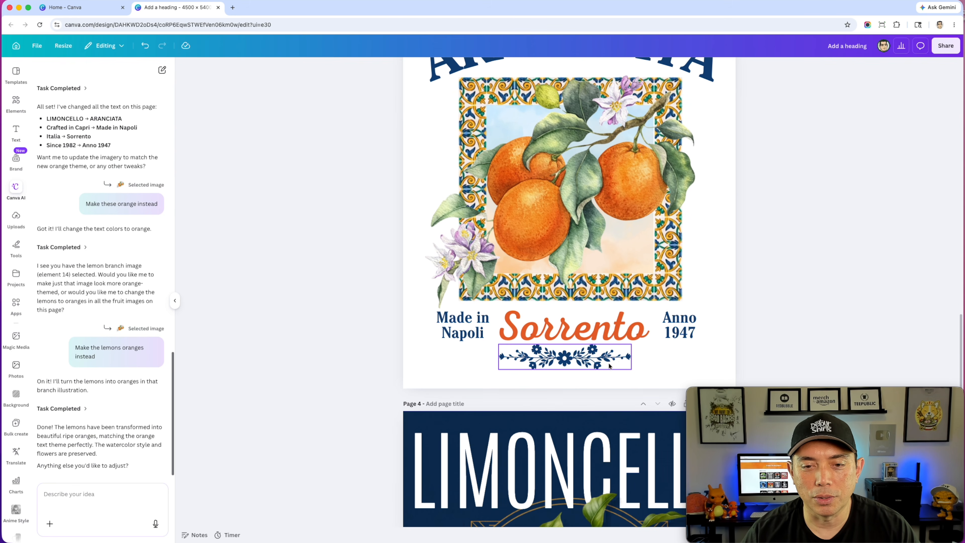
pyautogui.click(601, 360)
pyautogui.moveTo(601, 360); pyautogui.dragTo(597, 360)
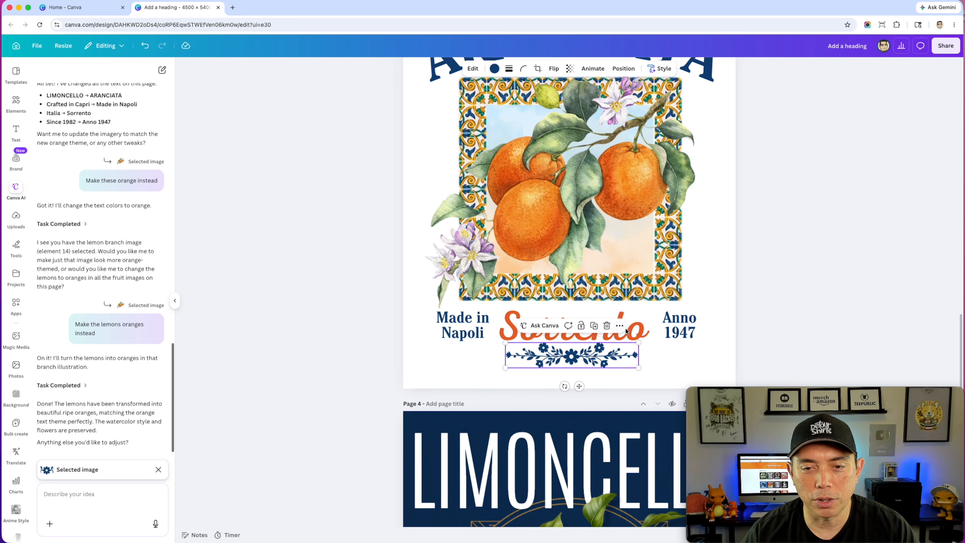
pyautogui.click(632, 325)
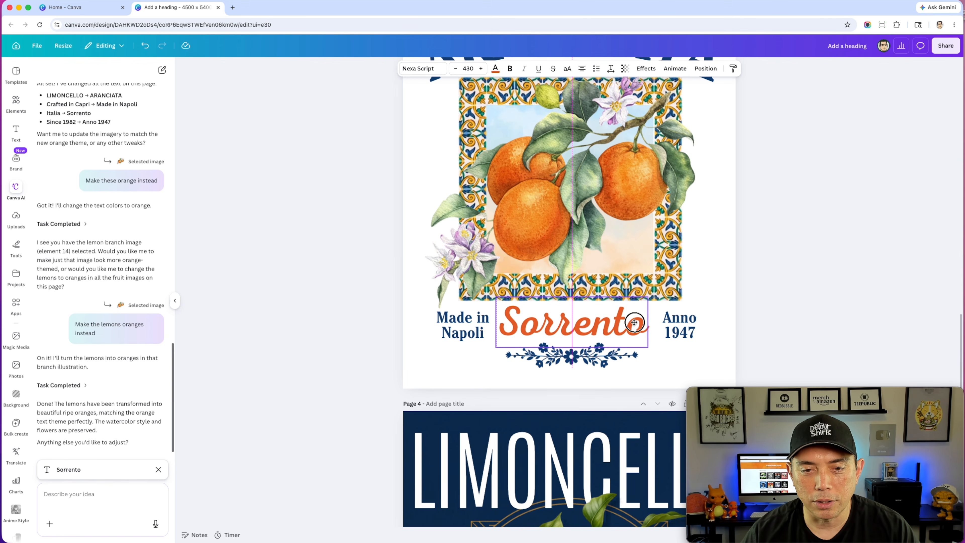
pyautogui.moveTo(603, 354); pyautogui.dragTo(602, 353)
# Move the tile frame slightly right behind the oranges and shift the ARANCIATA heading a little left to center it
pyautogui.scroll(2, 475, 175)
pyautogui.click(473, 174)
pyautogui.moveTo(473, 174); pyautogui.dragTo(475, 173)
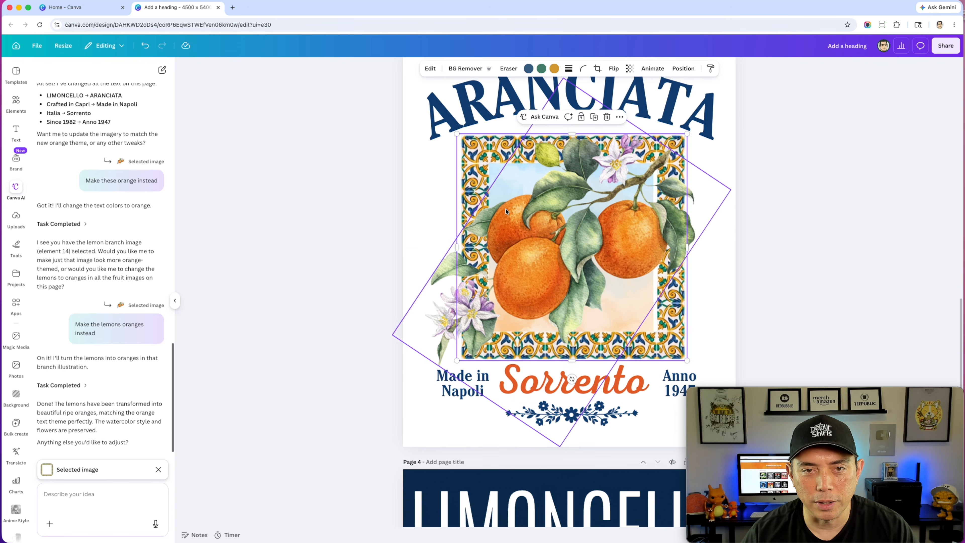
pyautogui.scroll(2, 497, 160)
pyautogui.moveTo(497, 140); pyautogui.dragTo(495, 143)
pyautogui.click(813, 228)
# Pick the sky background from the layer list and resize it to fill the opening of the tile frame
pyautogui.scroll(-1, 577, 145)
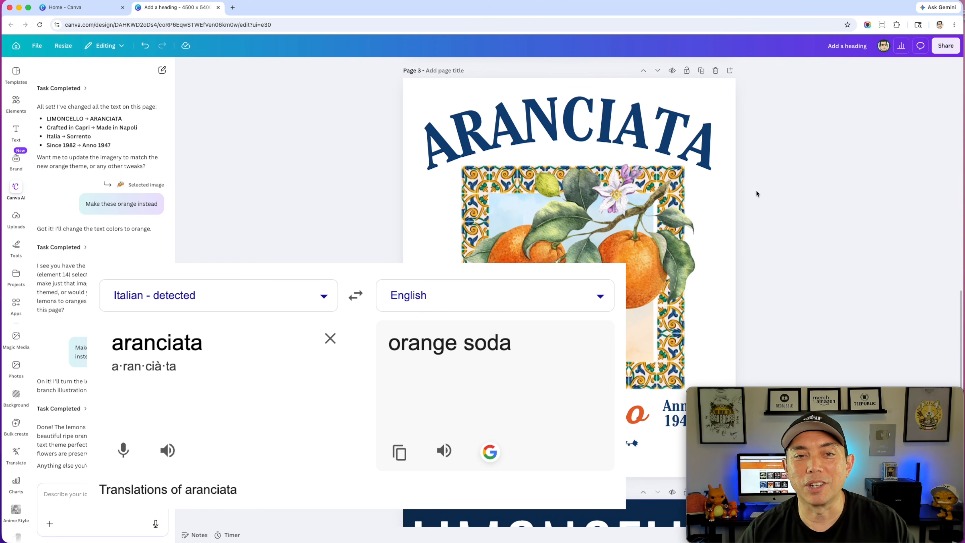
pyautogui.scroll(-3, 751, 237)
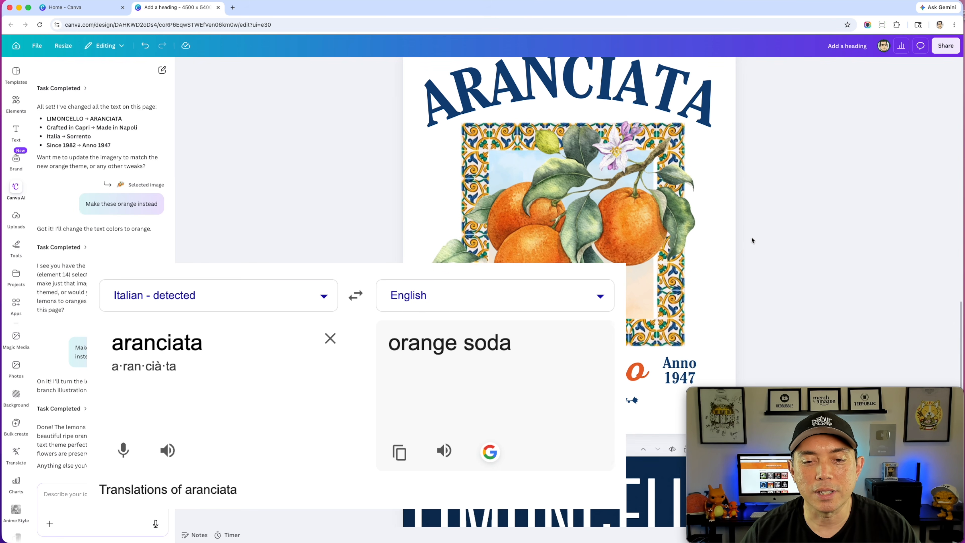
pyautogui.scroll(1, 751, 238)
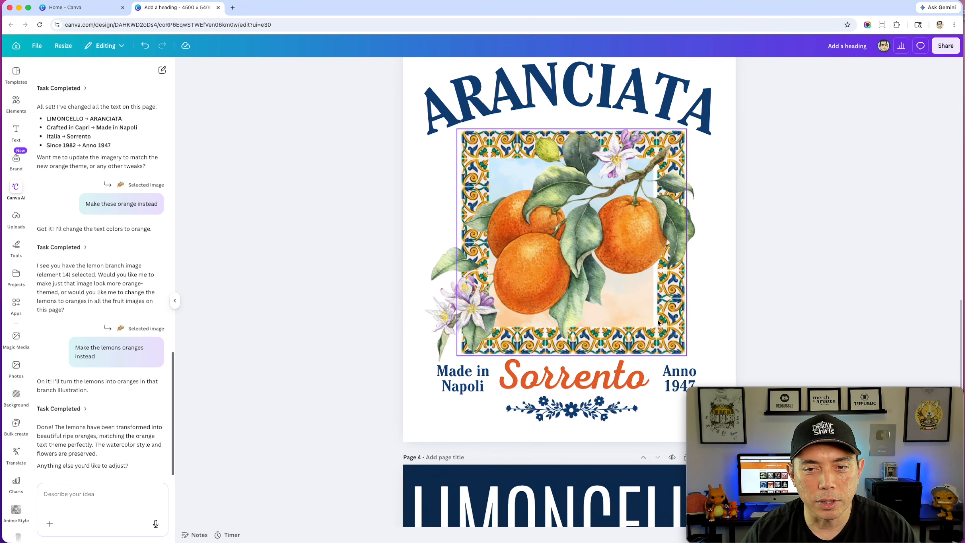
pyautogui.click(655, 312)
pyautogui.click(699, 65)
pyautogui.click(115, 268)
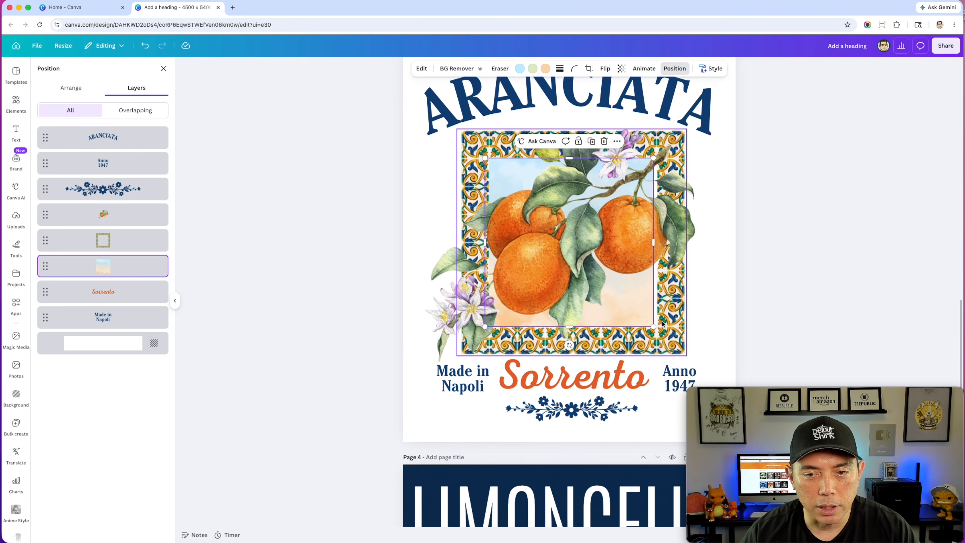
pyautogui.moveTo(656, 327); pyautogui.dragTo(639, 304)
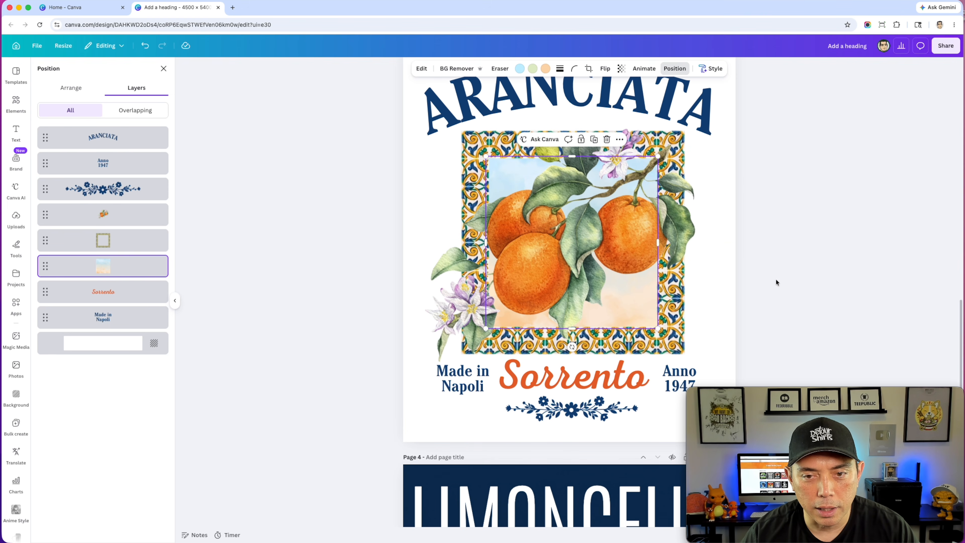
pyautogui.click(779, 276)
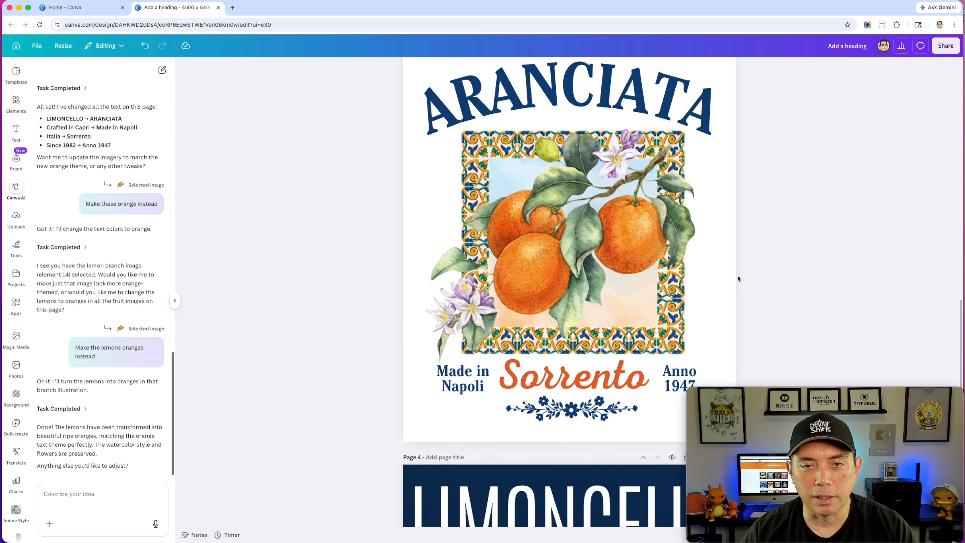
# Change the script word below the lemons on page 4 to "Italy" and enlarge it to size 755
pyautogui.scroll(2, 562, 133)
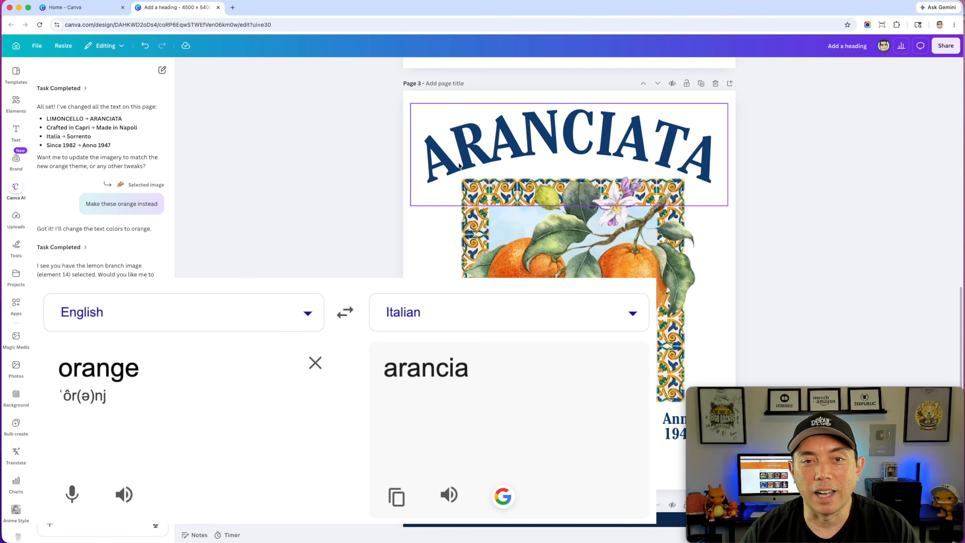
pyautogui.scroll(-1, 732, 196)
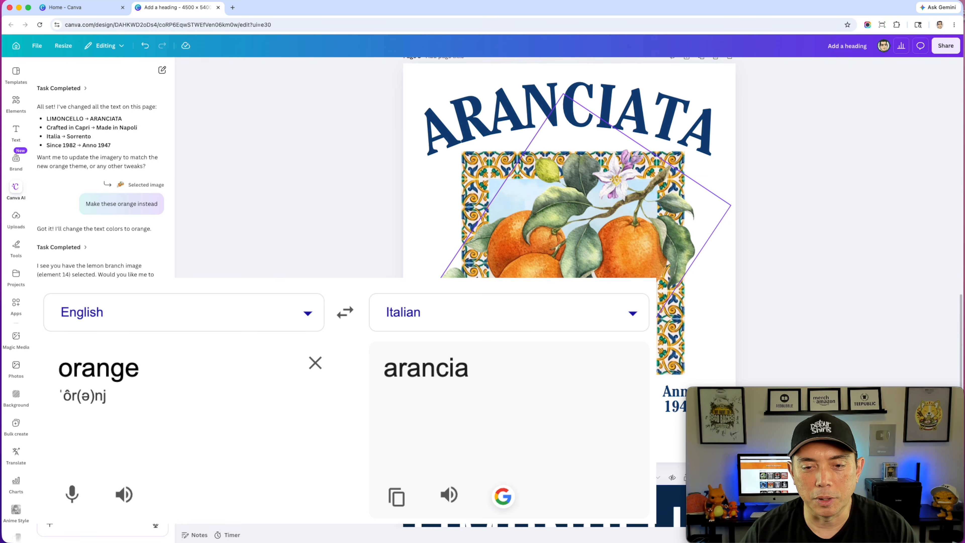
pyautogui.scroll(-1, 621, 377)
pyautogui.scroll(-1, 622, 376)
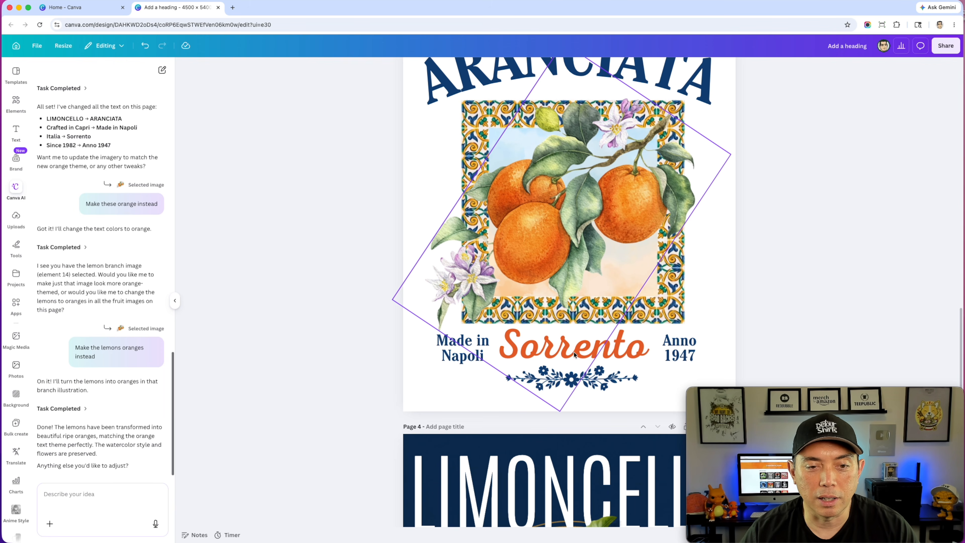
pyautogui.scroll(-10, 610, 358)
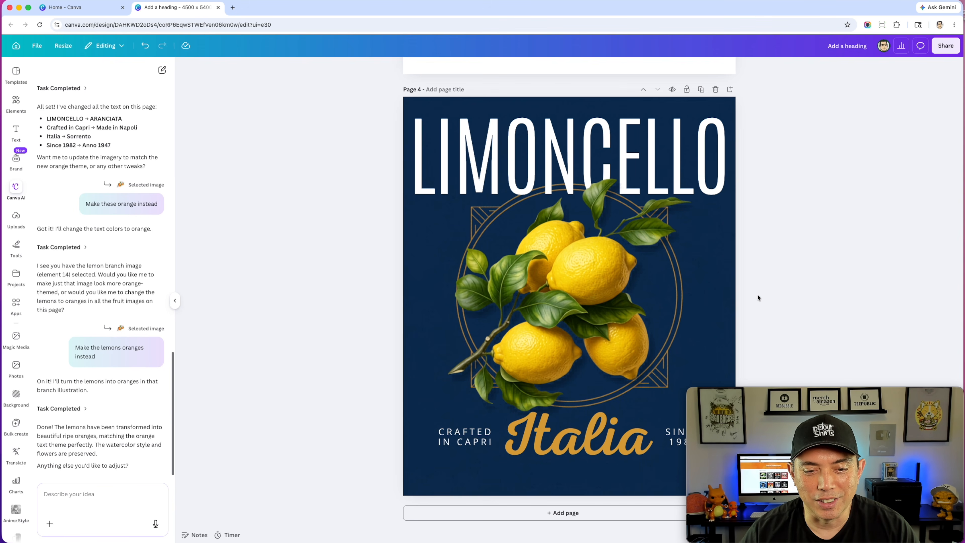
pyautogui.doubleClick(588, 436)
pyautogui.click(602, 435)
pyautogui.moveTo(604, 434); pyautogui.dragTo(636, 430)
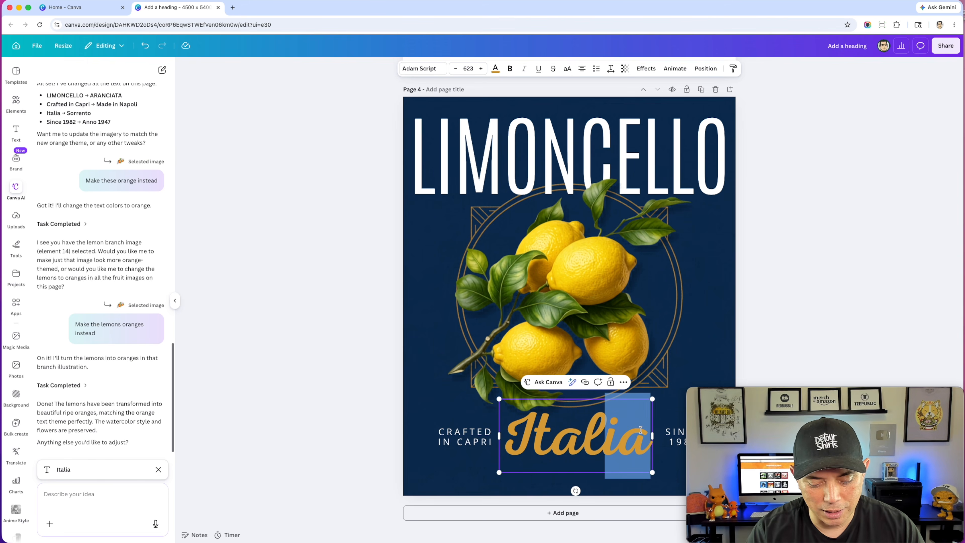
pyautogui.write('y')
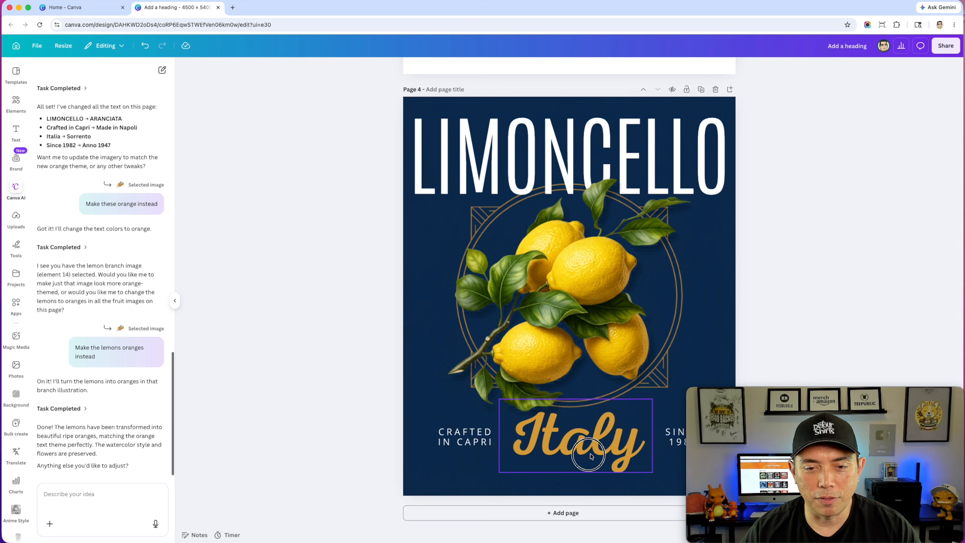
pyautogui.press('Escape')
pyautogui.moveTo(646, 400); pyautogui.dragTo(677, 384)
pyautogui.moveTo(582, 446); pyautogui.dragTo(577, 453)
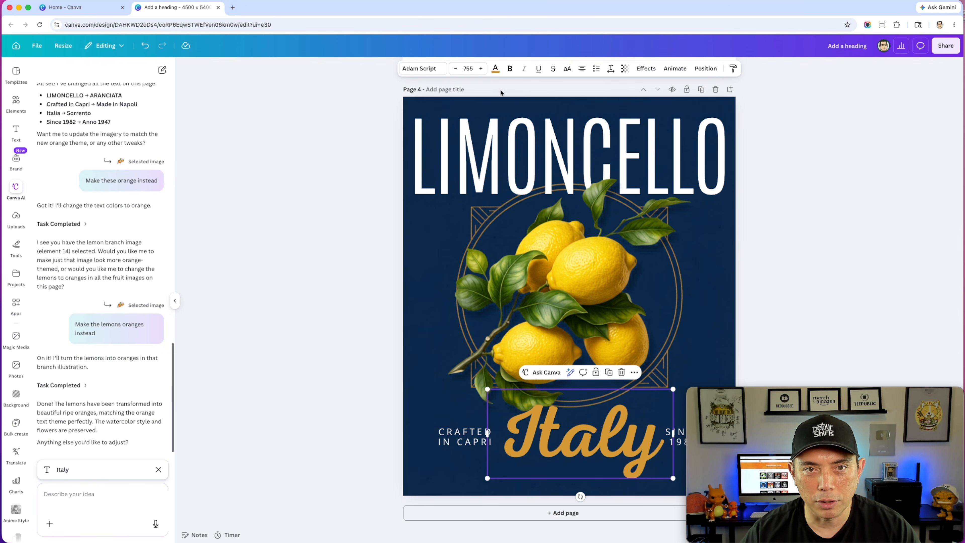
# Recolor the Italy text with a bright yellow sampled from a lemon and nudge it slightly left
pyautogui.click(494, 68)
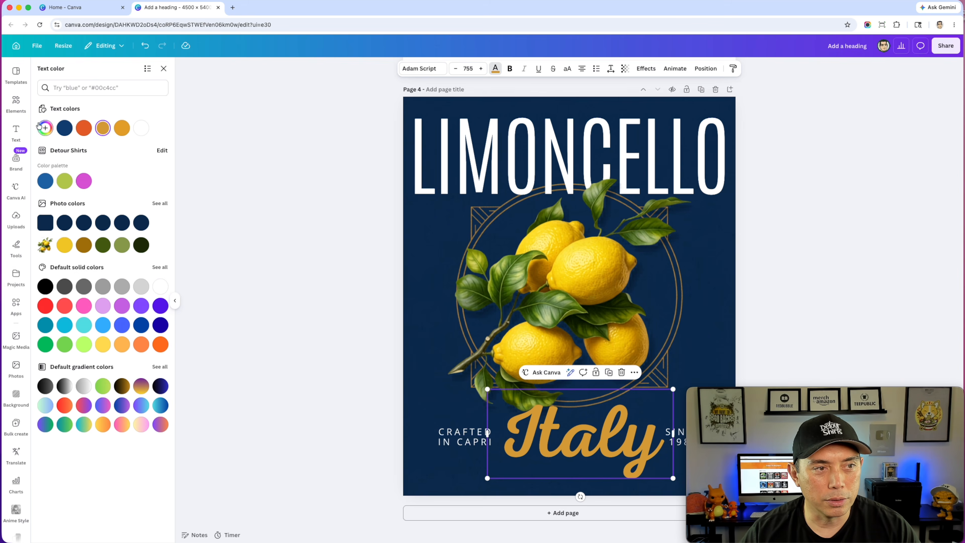
pyautogui.click(43, 126)
pyautogui.click(154, 233)
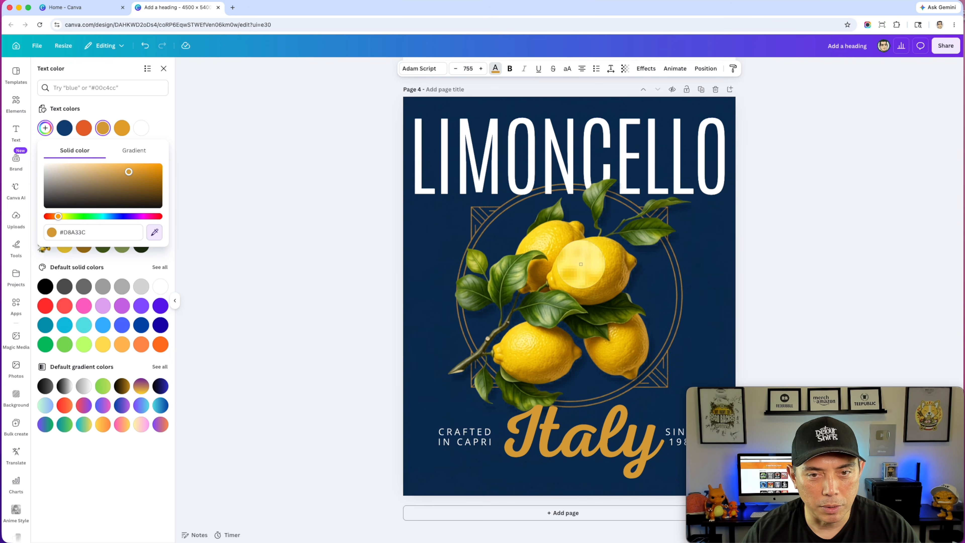
pyautogui.click(593, 262)
pyautogui.click(787, 263)
pyautogui.moveTo(625, 438); pyautogui.dragTo(621, 436)
pyautogui.click(758, 230)
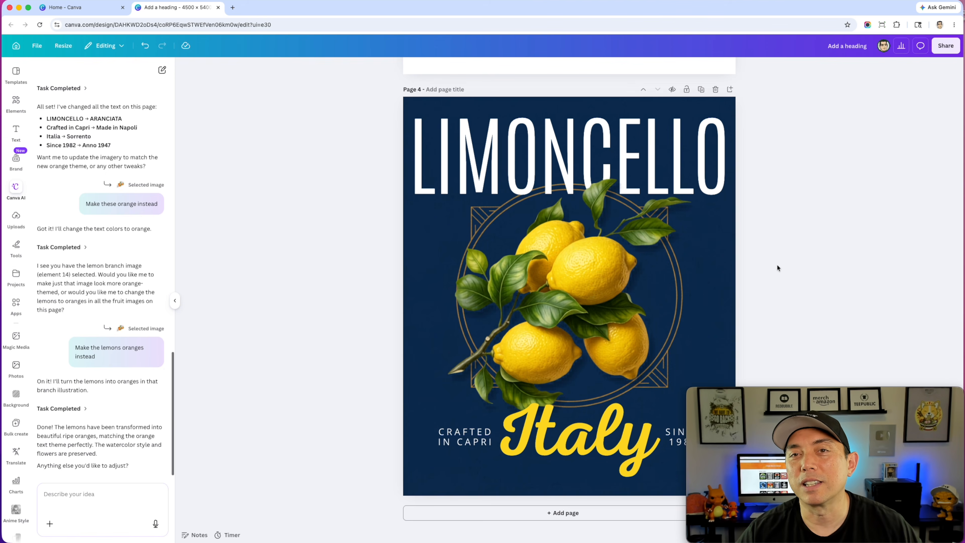
# Review the page 1 reference and compare it with the design variations on pages 2 to 4
pyautogui.scroll(20, 777, 265)
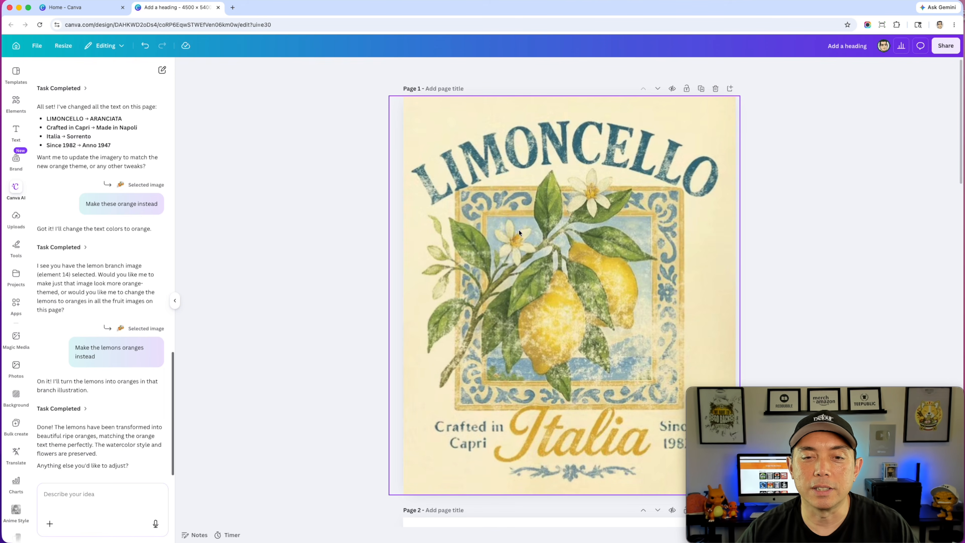
pyautogui.scroll(-1, 517, 234)
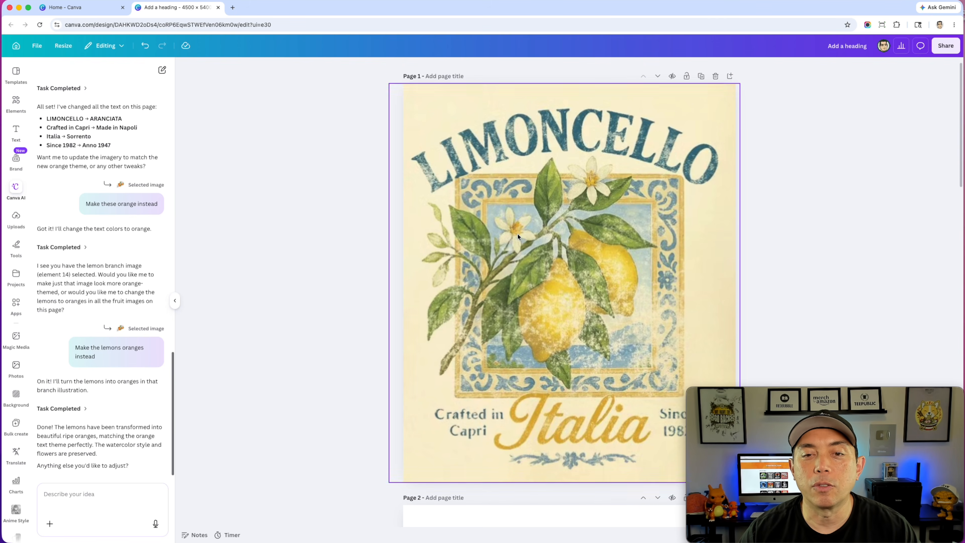
pyautogui.scroll(-15, 518, 234)
pyautogui.scroll(-13, 514, 257)
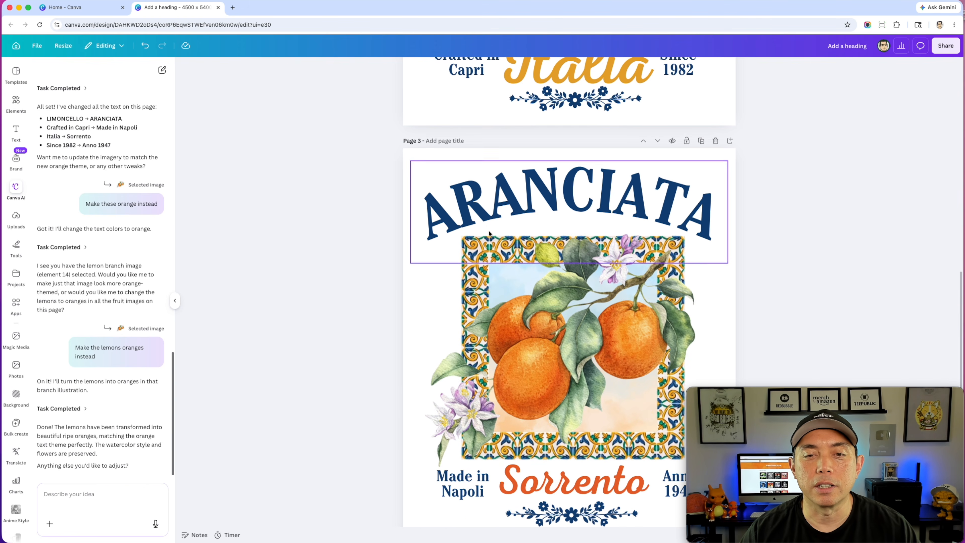
pyautogui.scroll(-3, 542, 300)
pyautogui.scroll(-2, 555, 314)
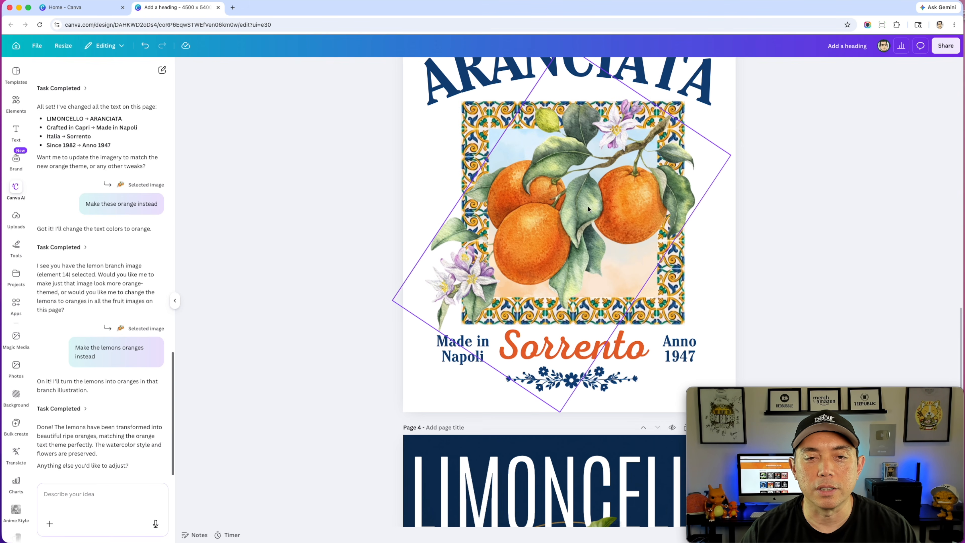
pyautogui.scroll(-8, 645, 262)
pyautogui.scroll(-4, 554, 316)
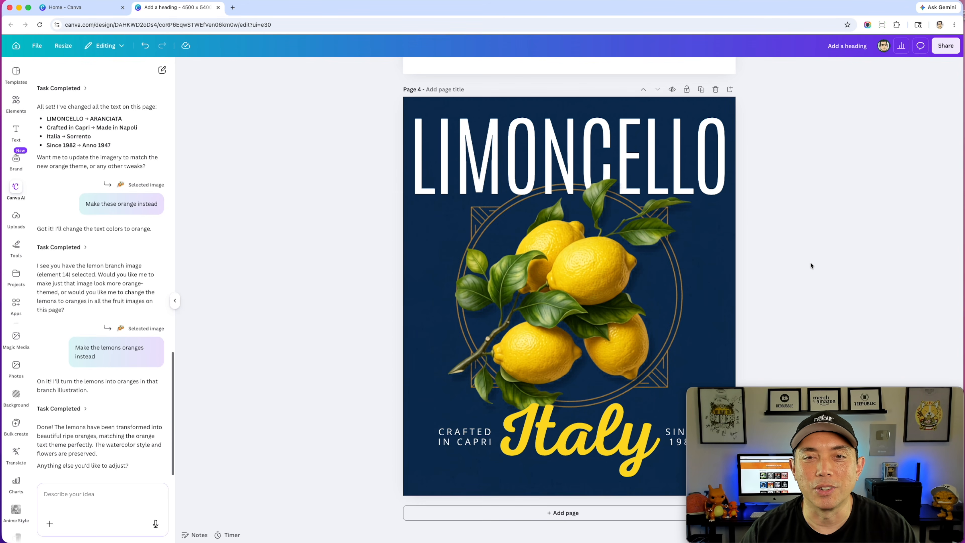
# Download only page 3, the Aranciata design, as a PNG with a transparent background
pyautogui.scroll(8, 810, 262)
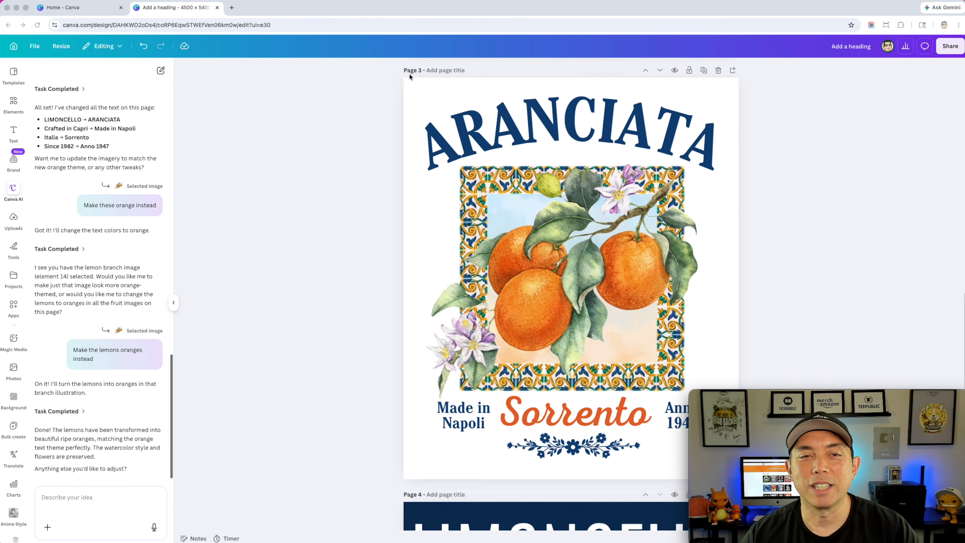
pyautogui.click(950, 47)
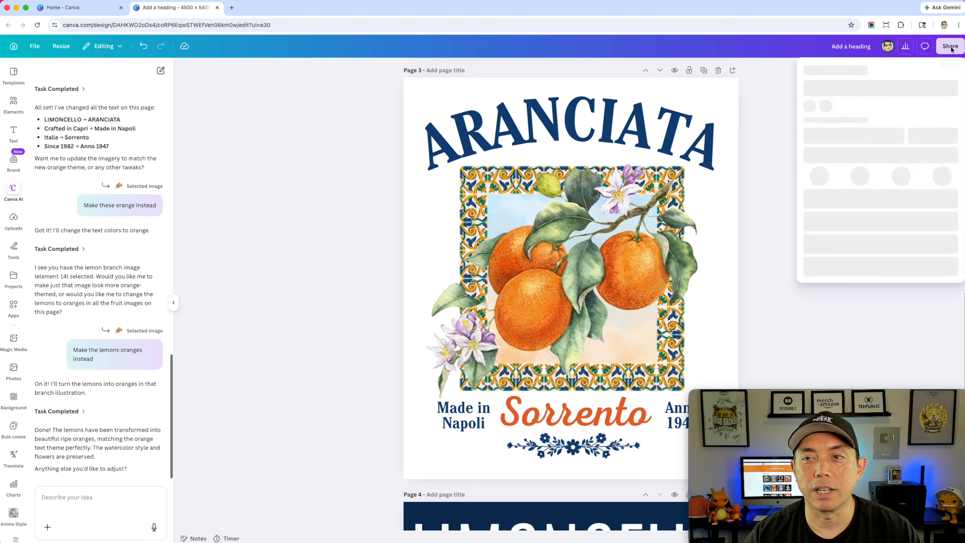
pyautogui.click(822, 234)
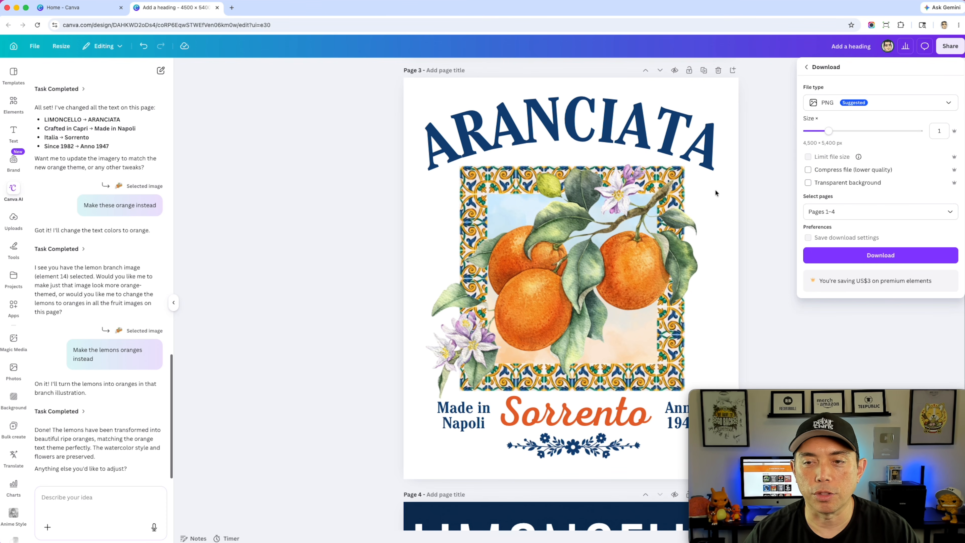
pyautogui.click(855, 212)
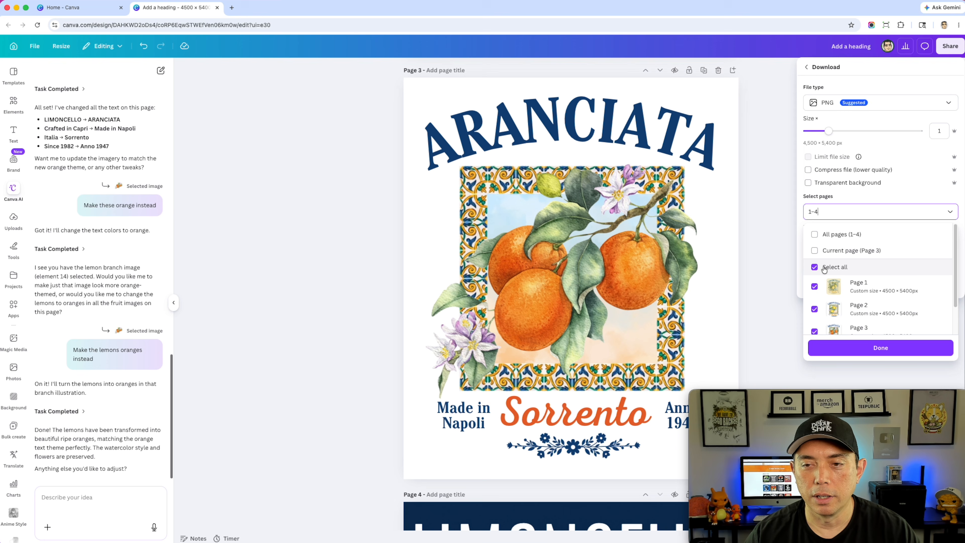
pyautogui.click(815, 268)
pyautogui.scroll(-2, 836, 281)
pyautogui.click(814, 297)
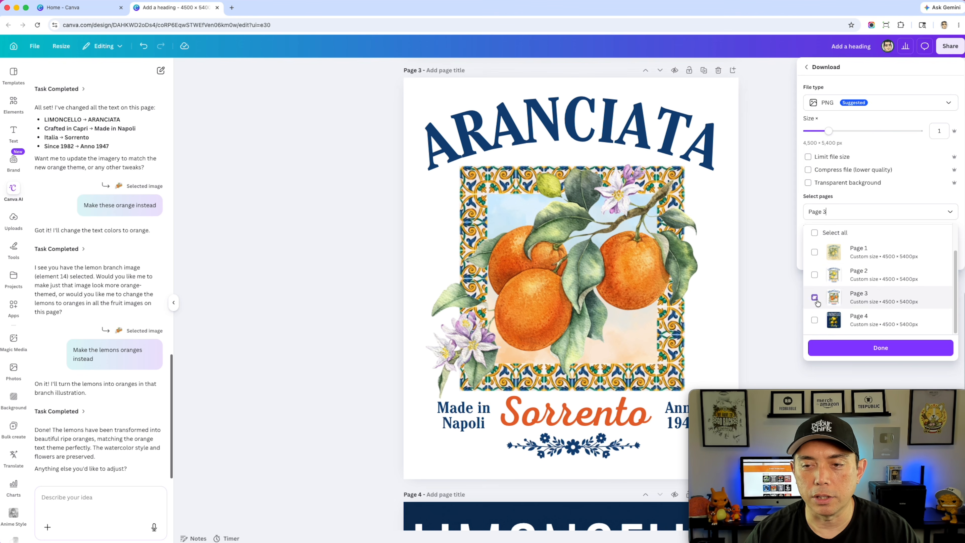
pyautogui.click(882, 352)
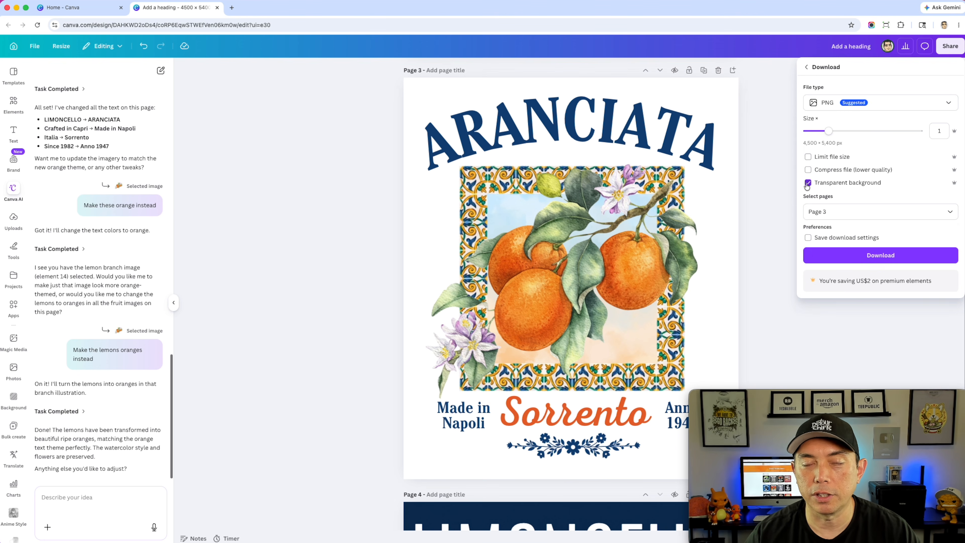
pyautogui.click(883, 257)
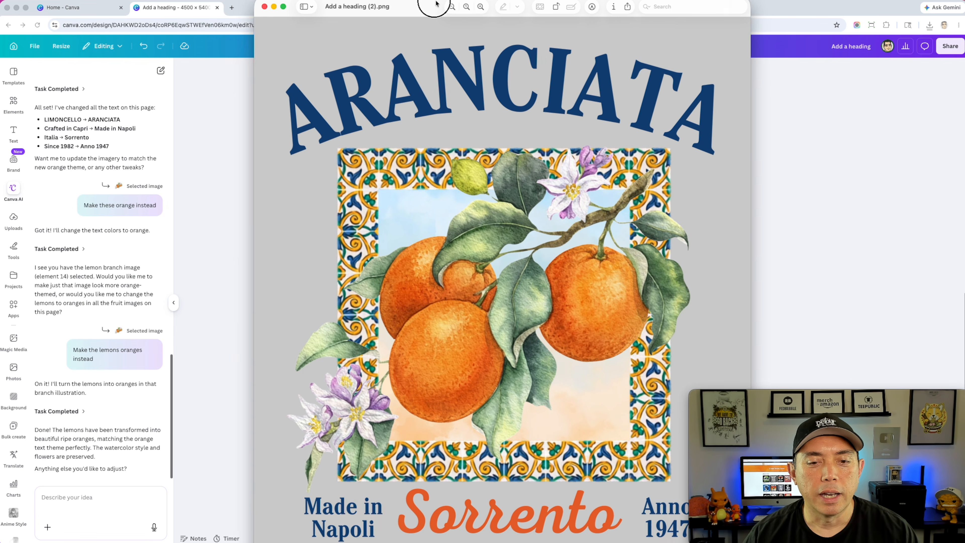
# Shrink and reposition the preview window of the exported PNG to inspect the whole Aranciata artwork
pyautogui.moveTo(437, 5); pyautogui.dragTo(419, 5)
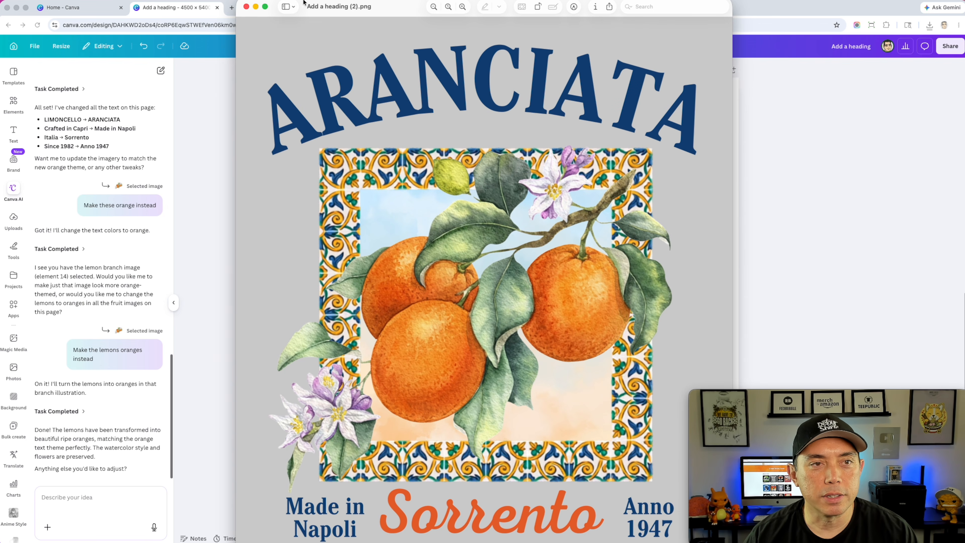
pyautogui.moveTo(236, 1); pyautogui.dragTo(329, 110)
pyautogui.moveTo(494, 116); pyautogui.dragTo(398, 30)
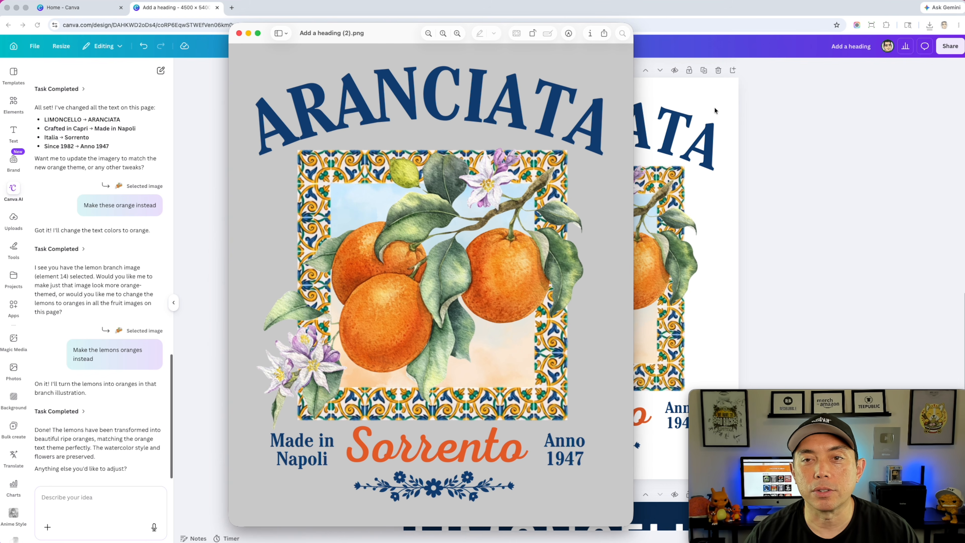
# Return to the Canva design and review the navy Limoncello page and the Aranciata page above it
pyautogui.click(703, 98)
pyautogui.scroll(-5, 551, 323)
pyautogui.scroll(-5, 551, 322)
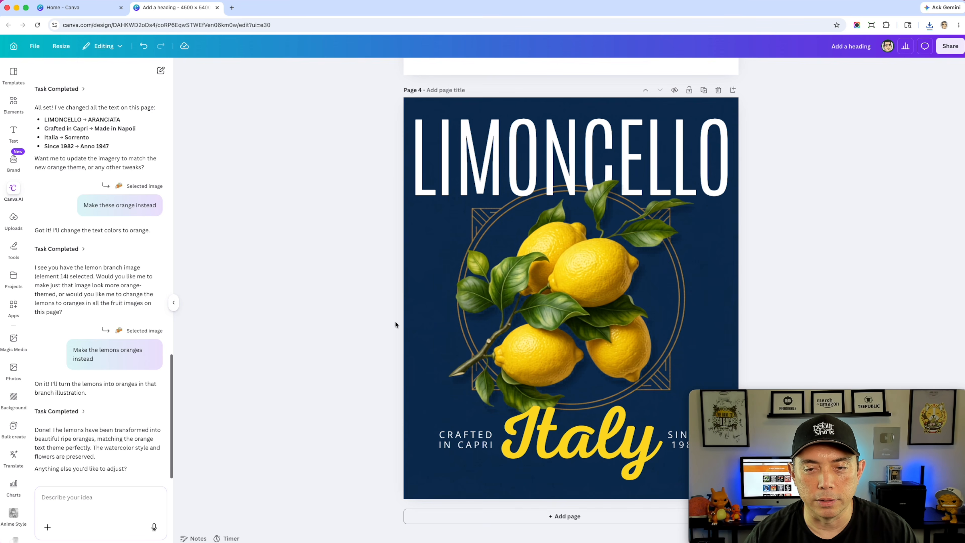
pyautogui.scroll(3, 754, 296)
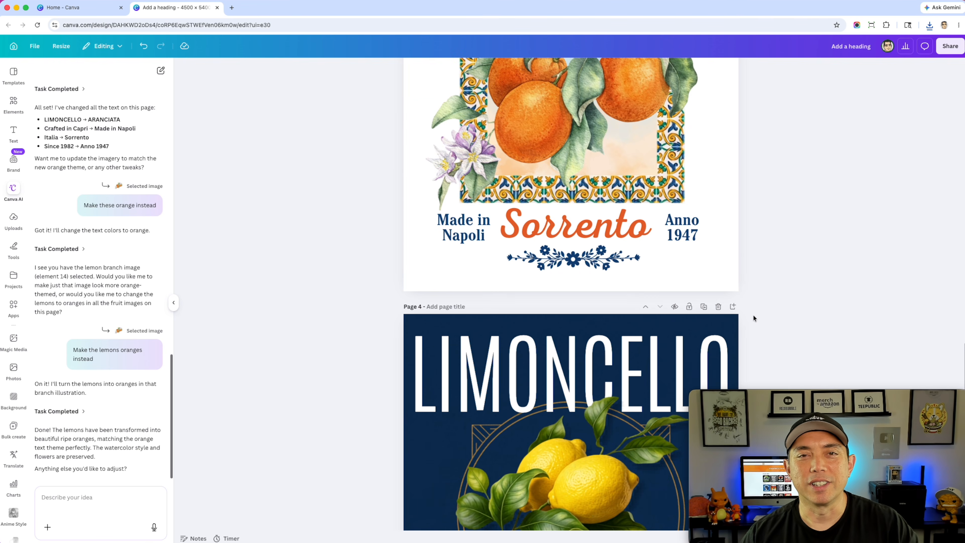